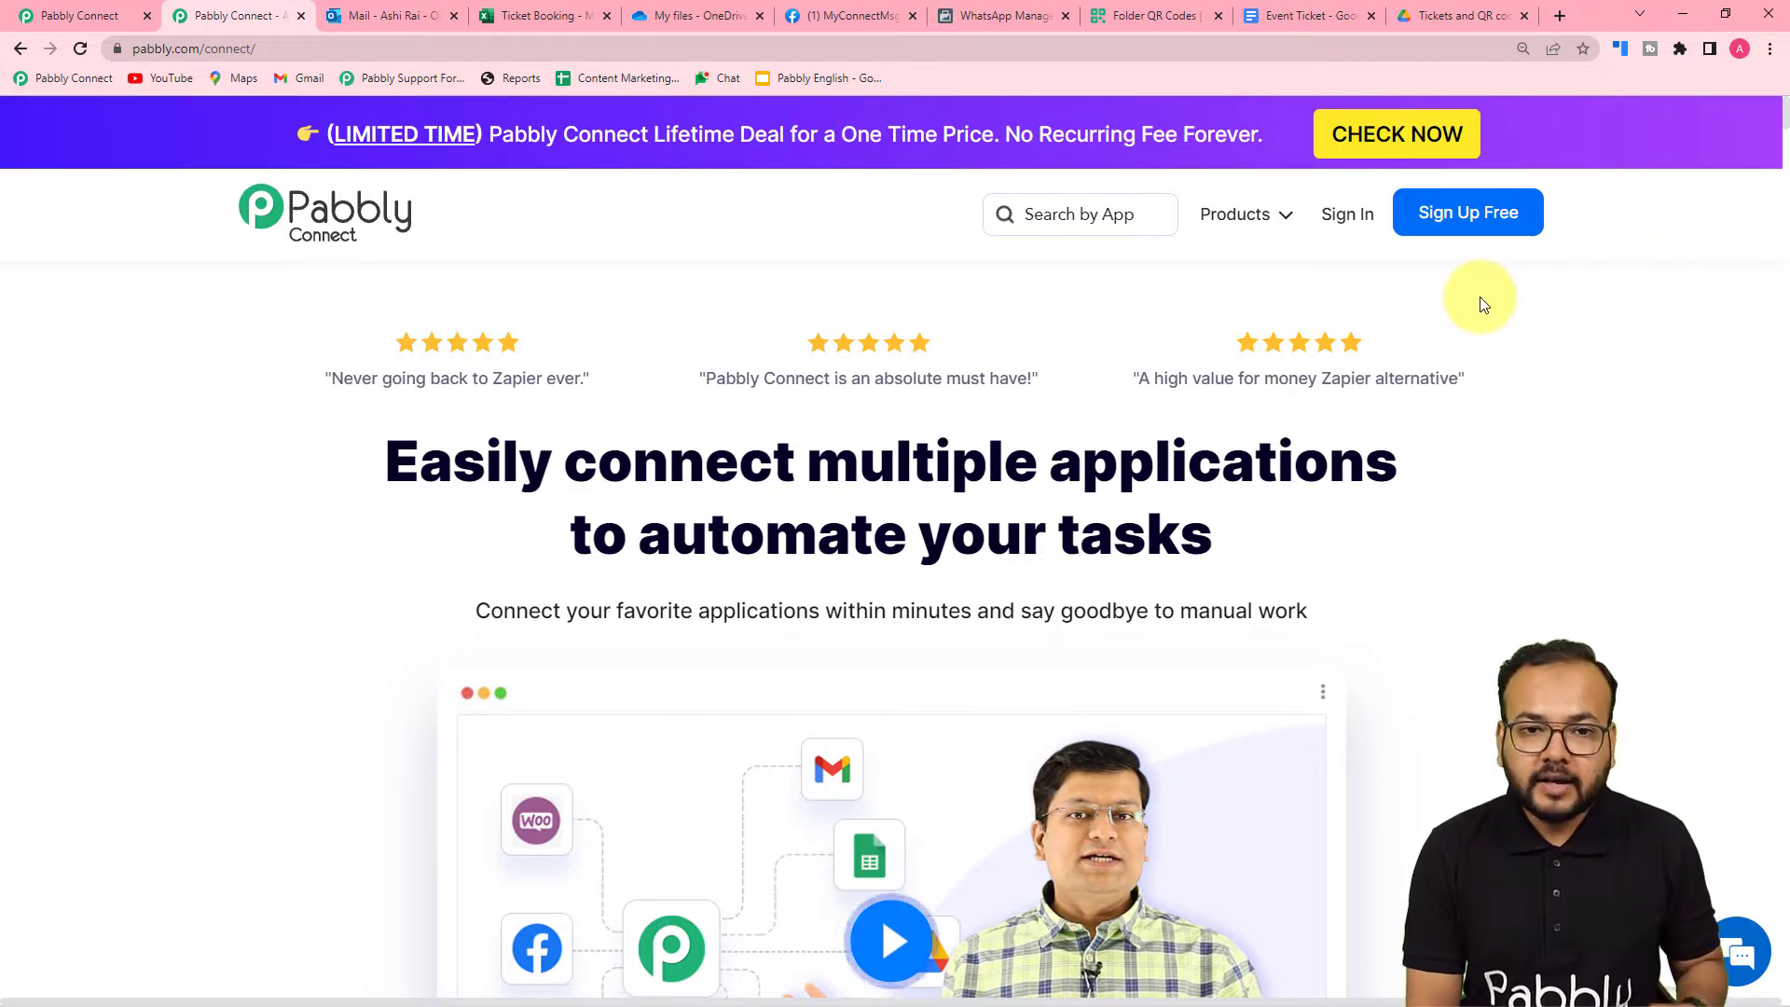
Create a new Pabbly Connect workflow named "Event Ticketing System"
left_click(75, 13)
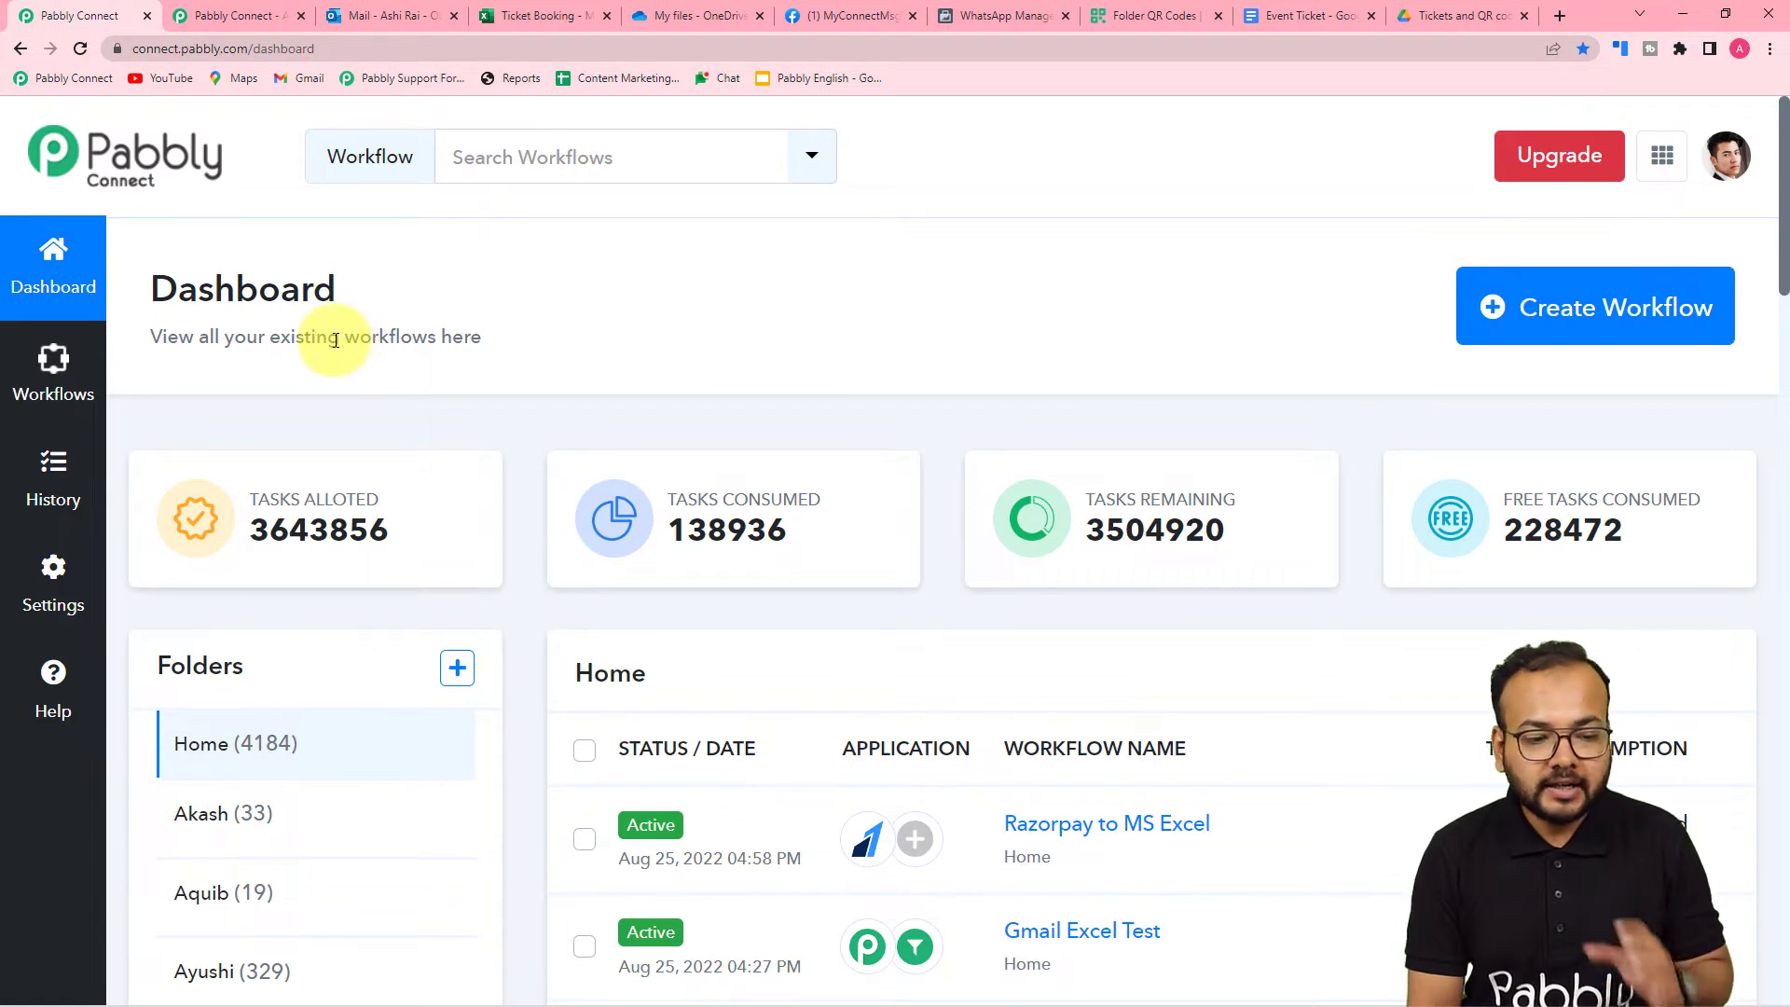
left_click(1595, 331)
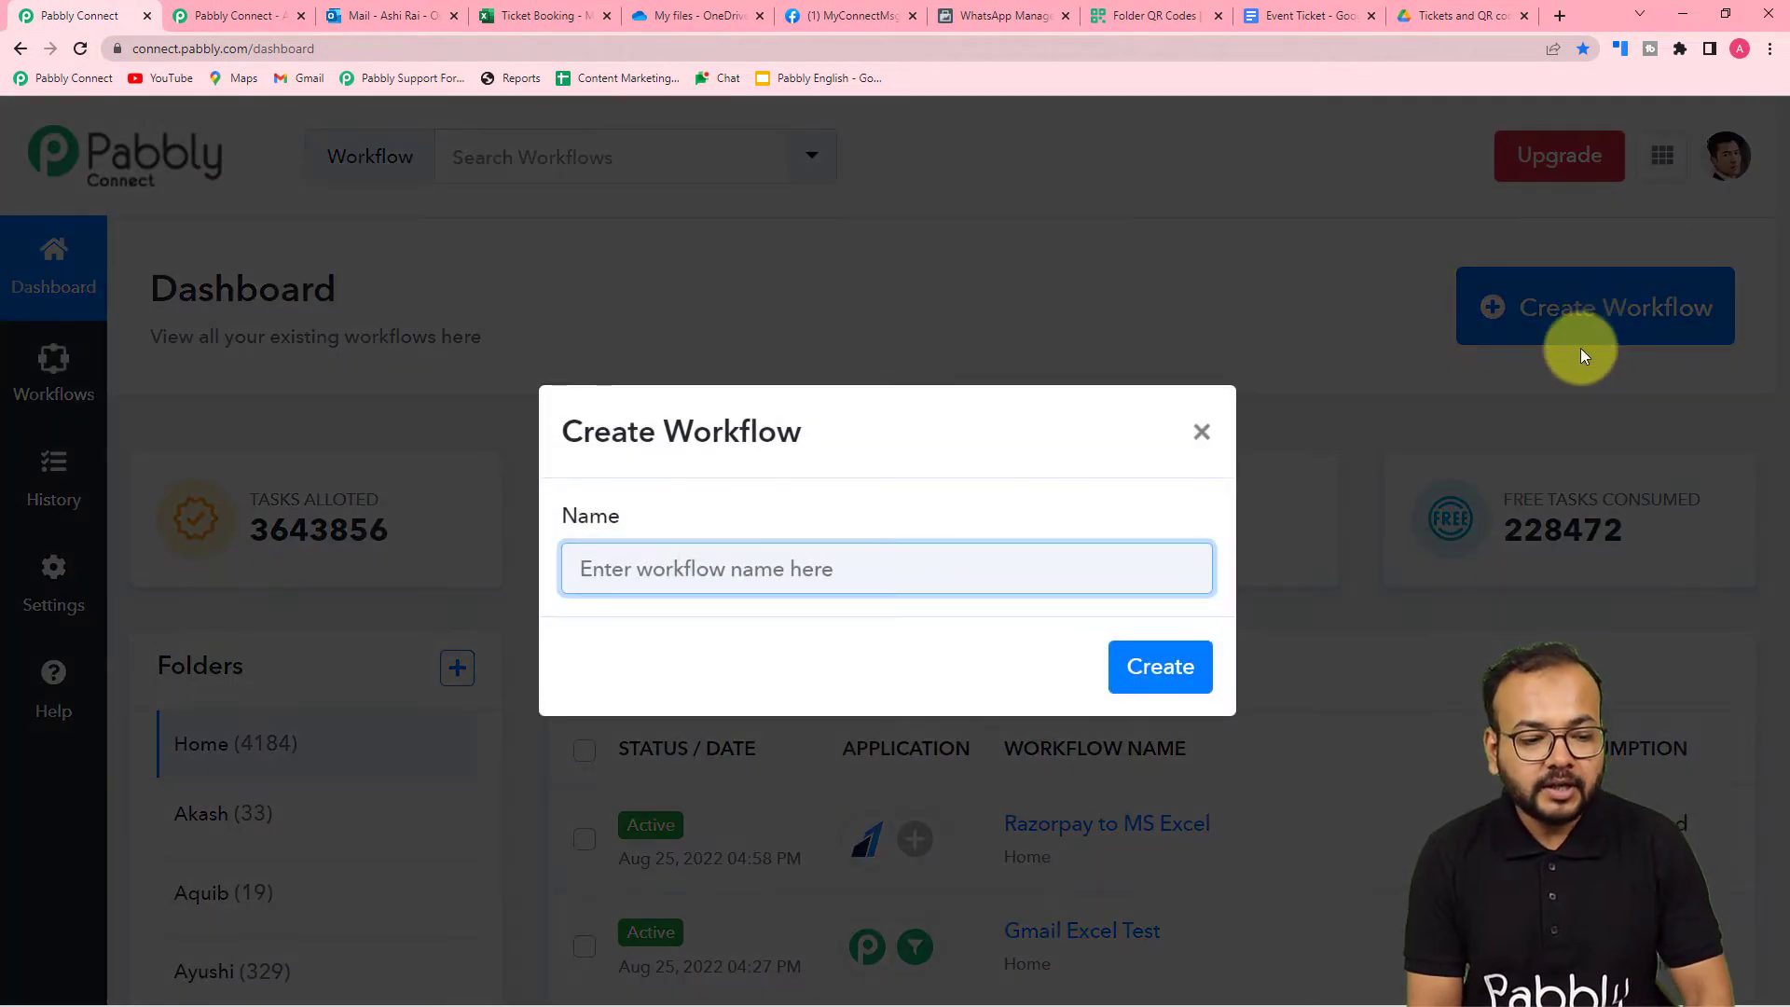
type("Event Ti")
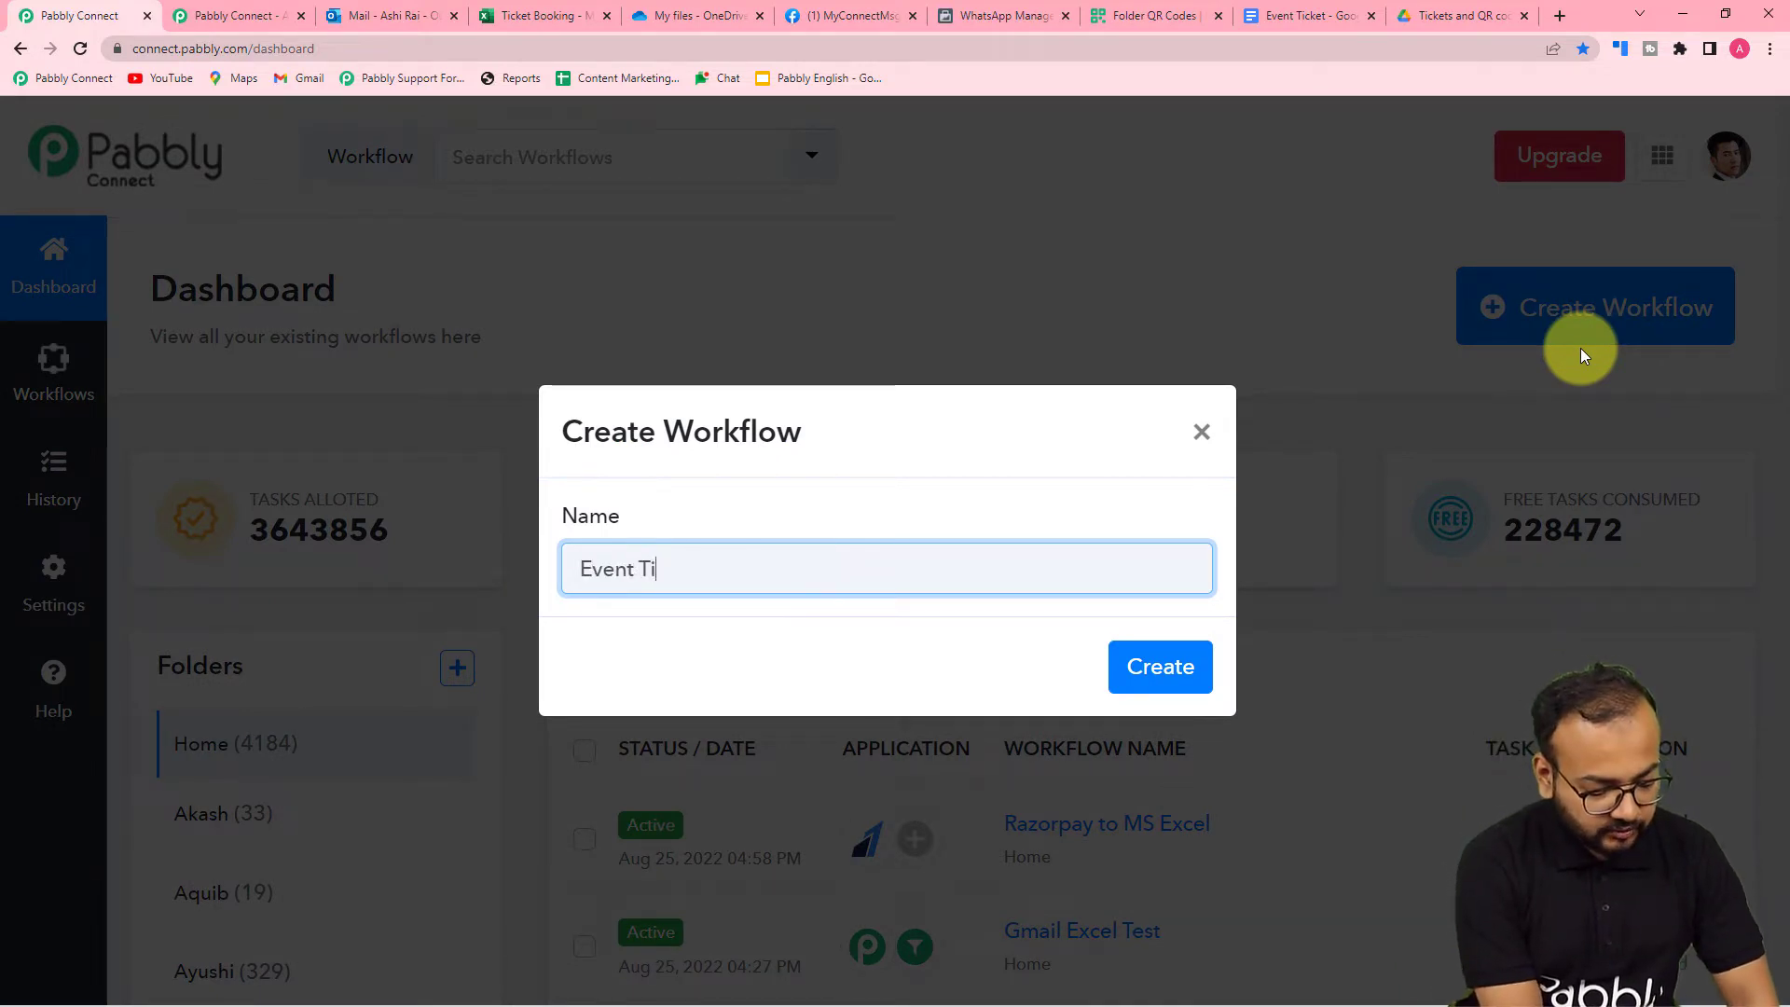
type("cketing")
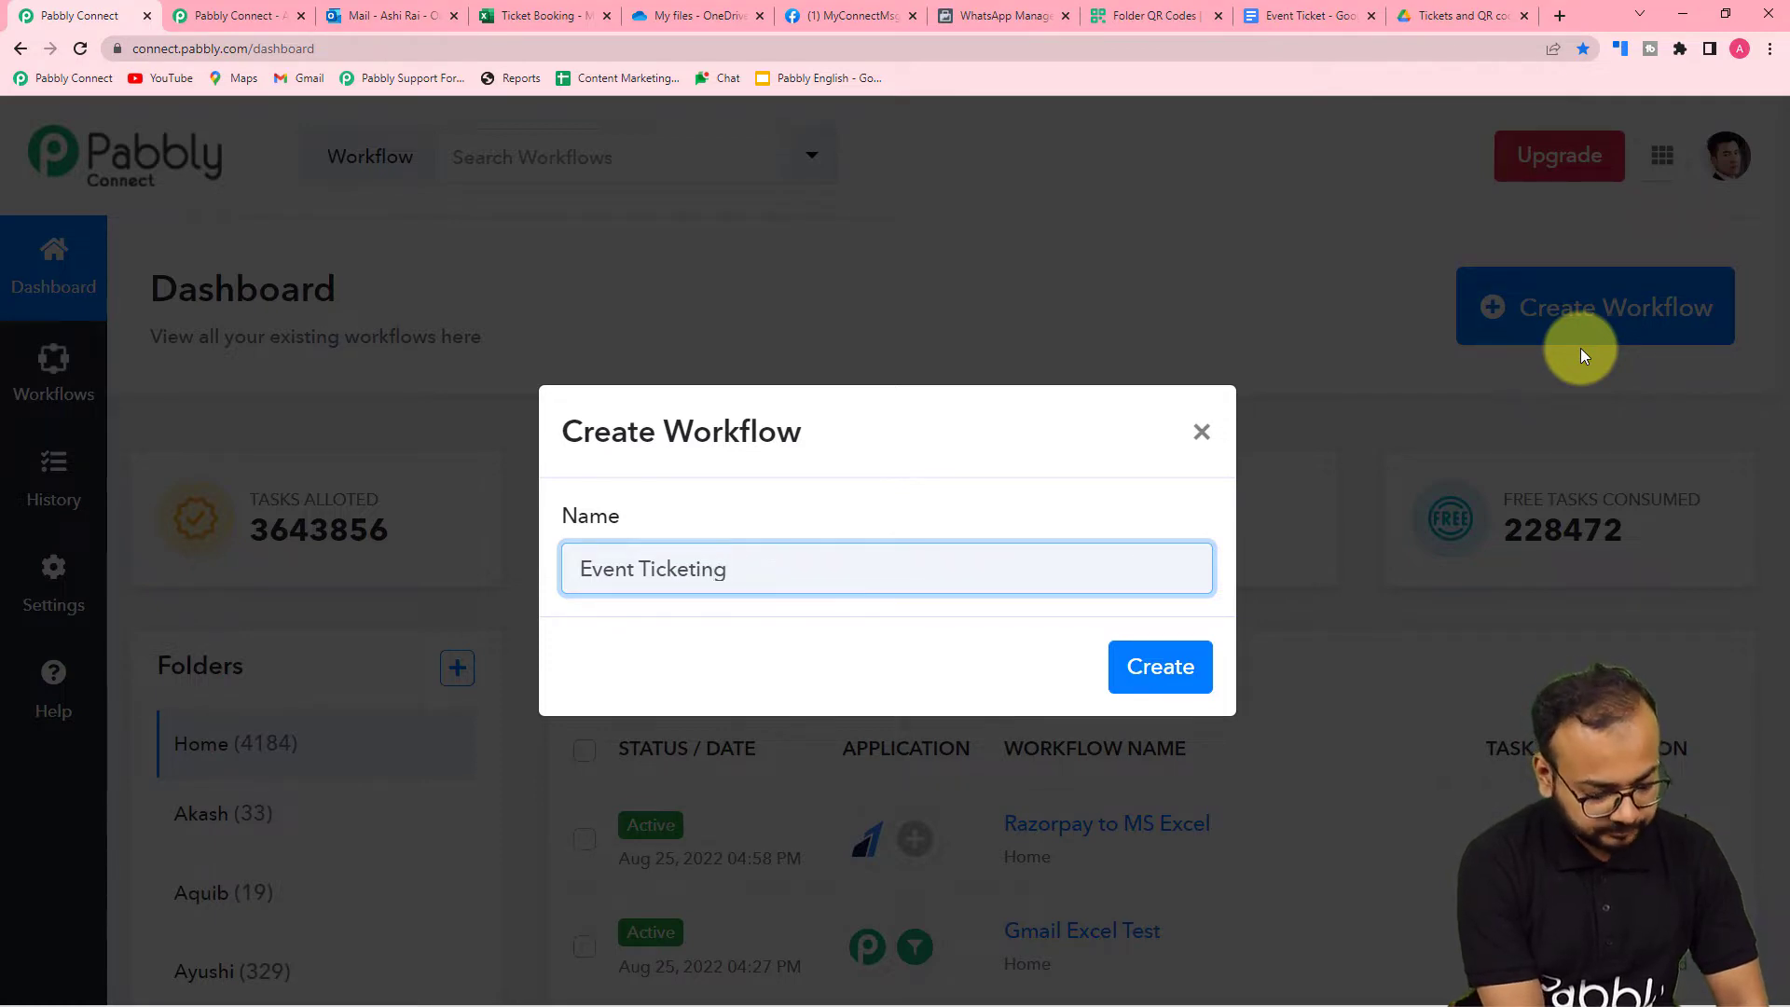
type(" Syste")
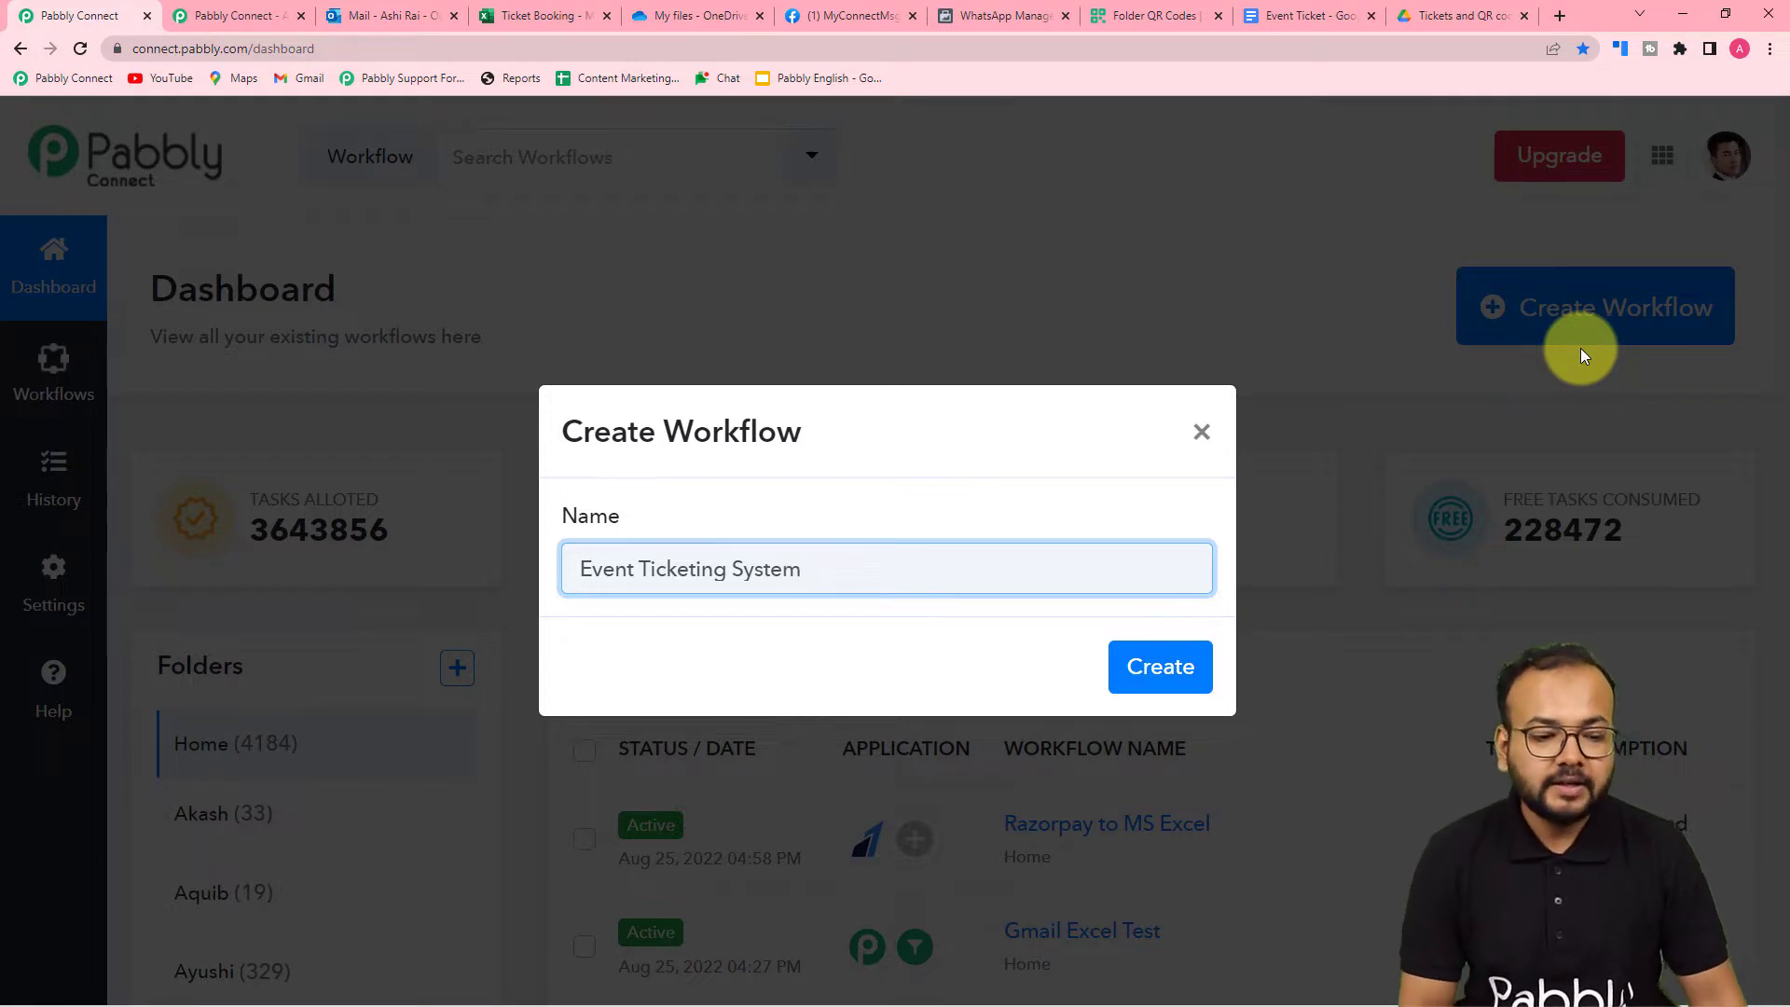
type("m")
left_click(1183, 667)
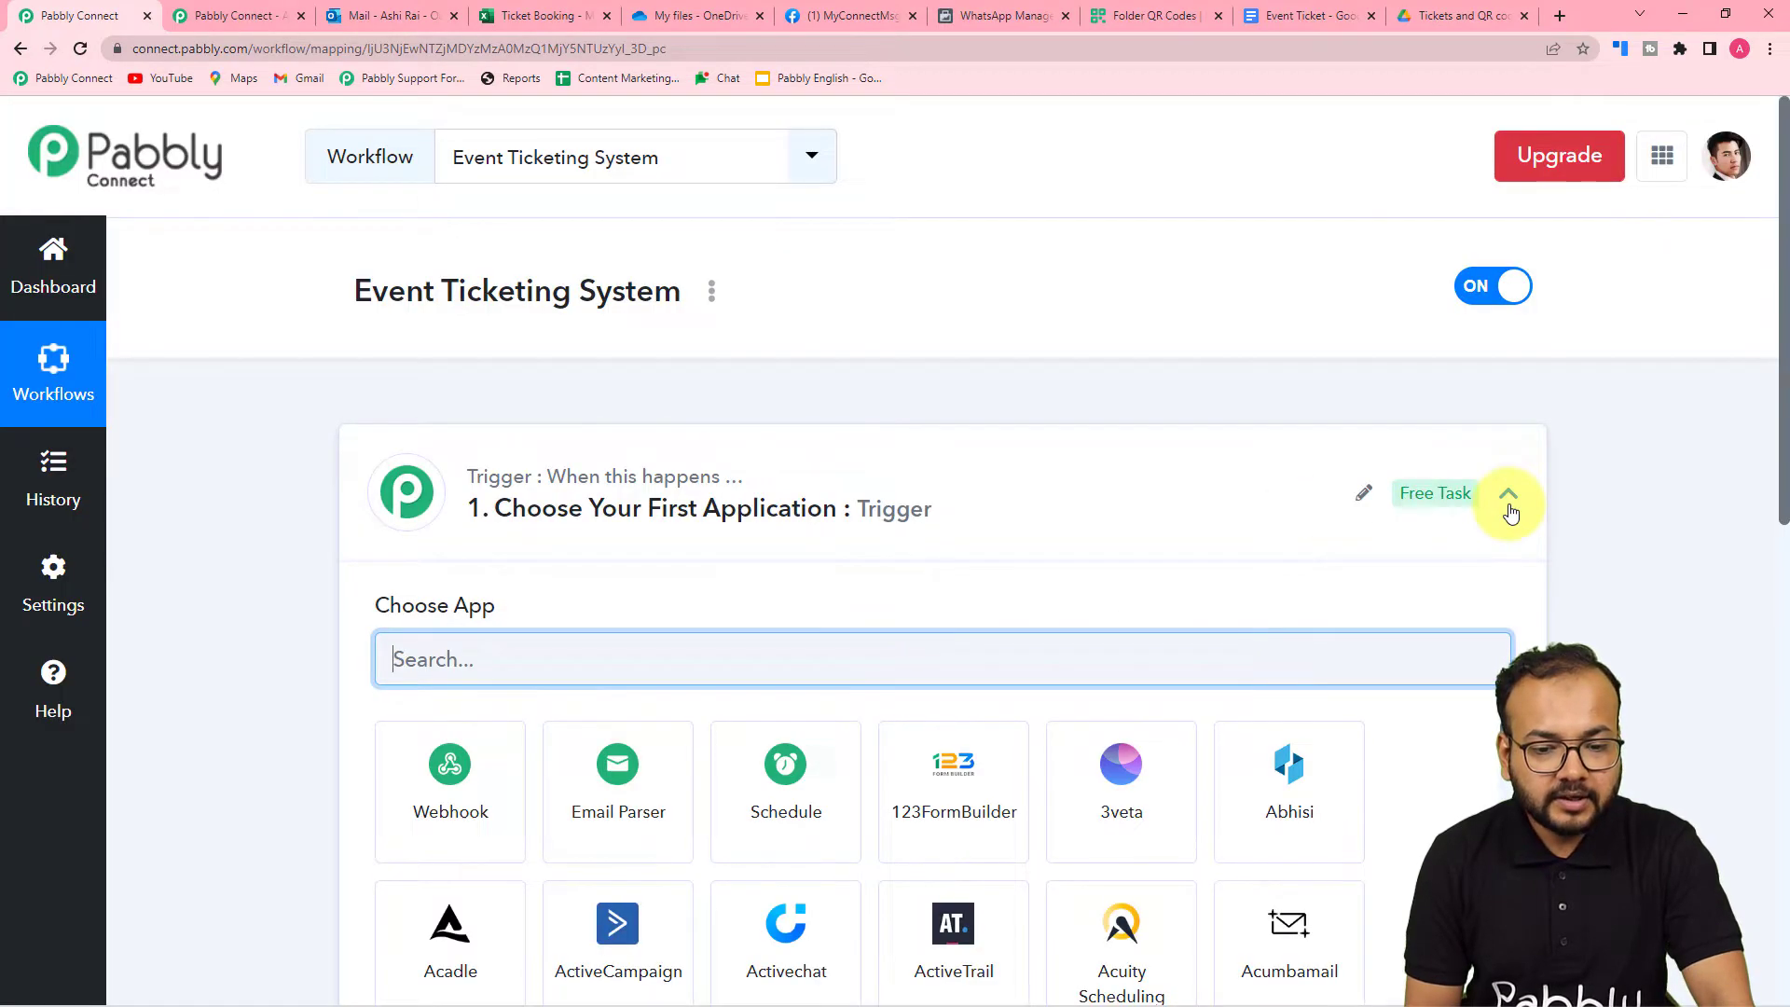
Examine the trigger and action sections of the new workflow
left_click(1510, 512)
mouse_move(487, 731)
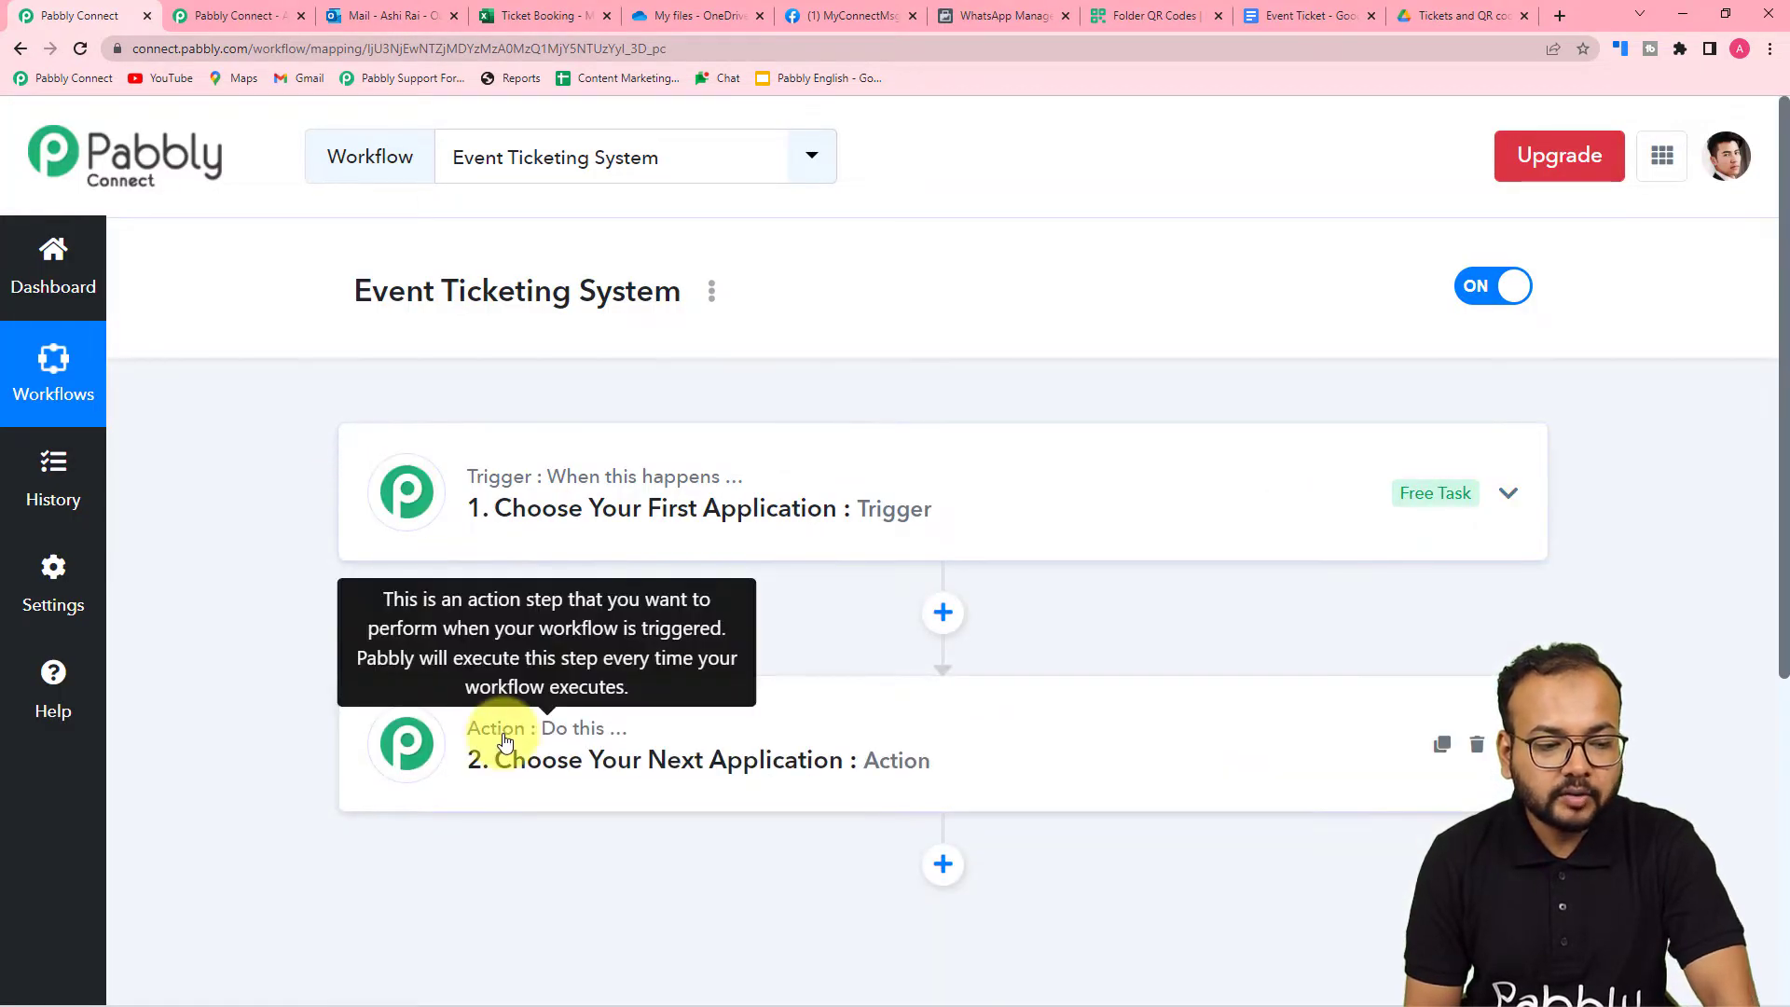
left_click(450, 546)
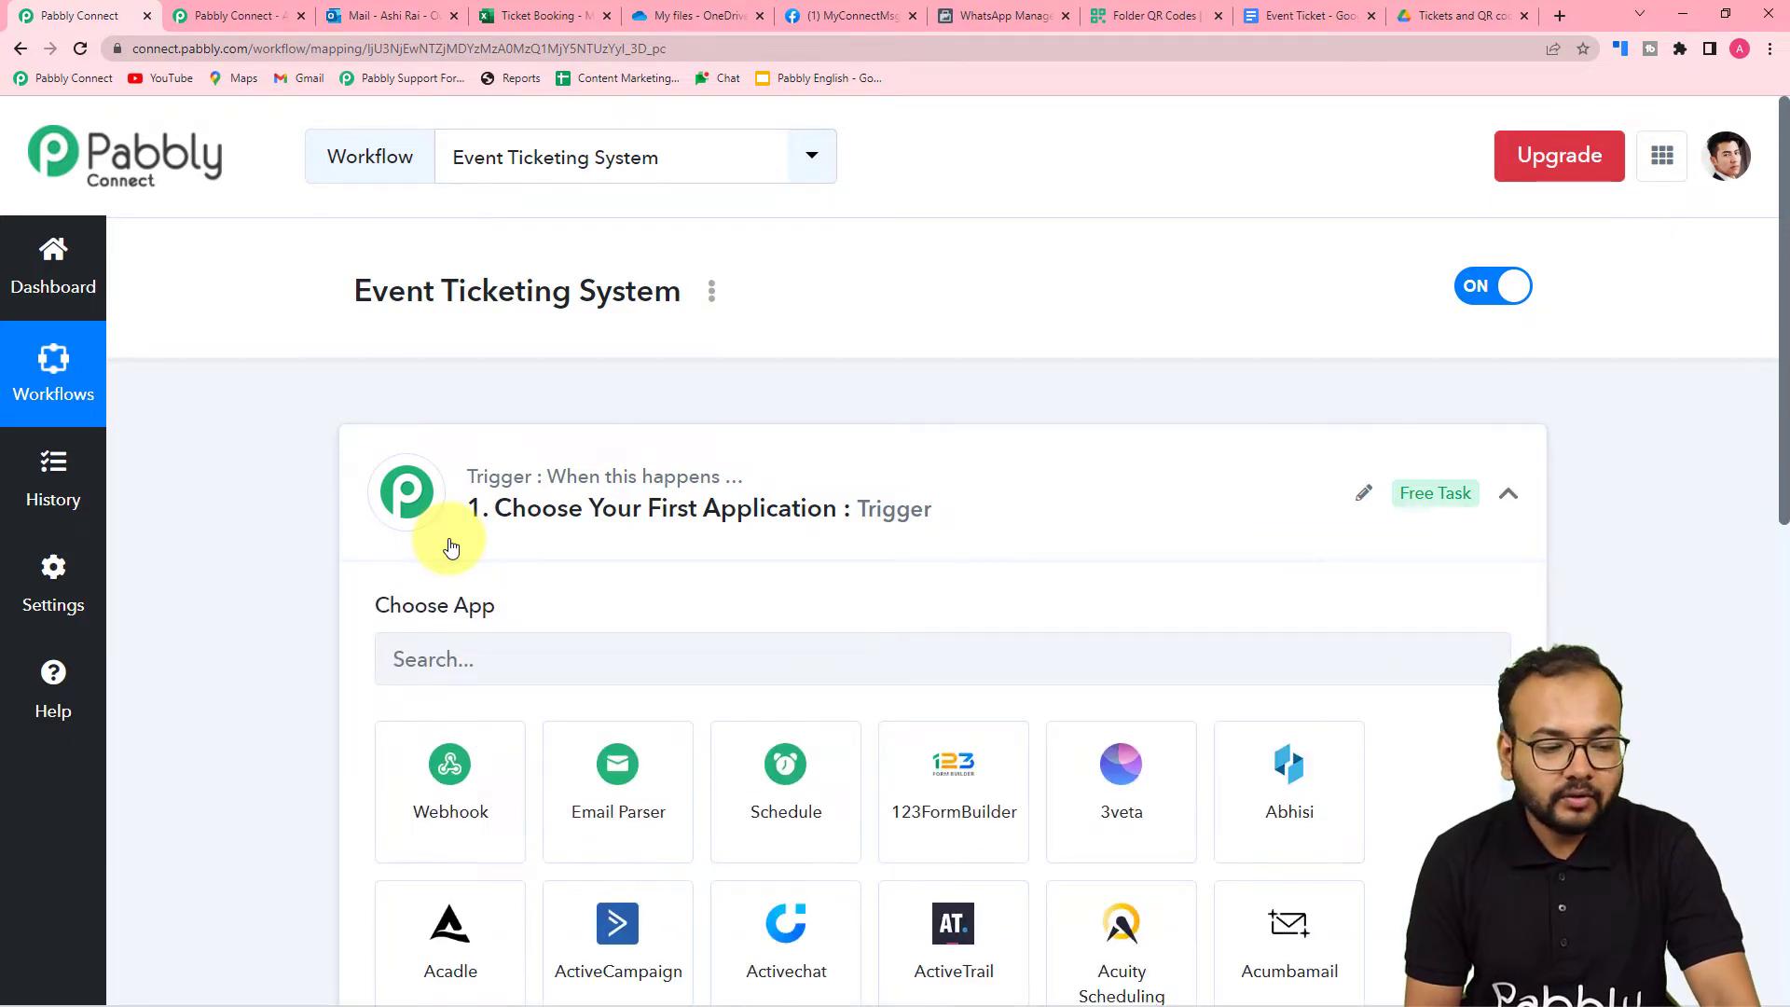
scroll(450, 546, "down", 8)
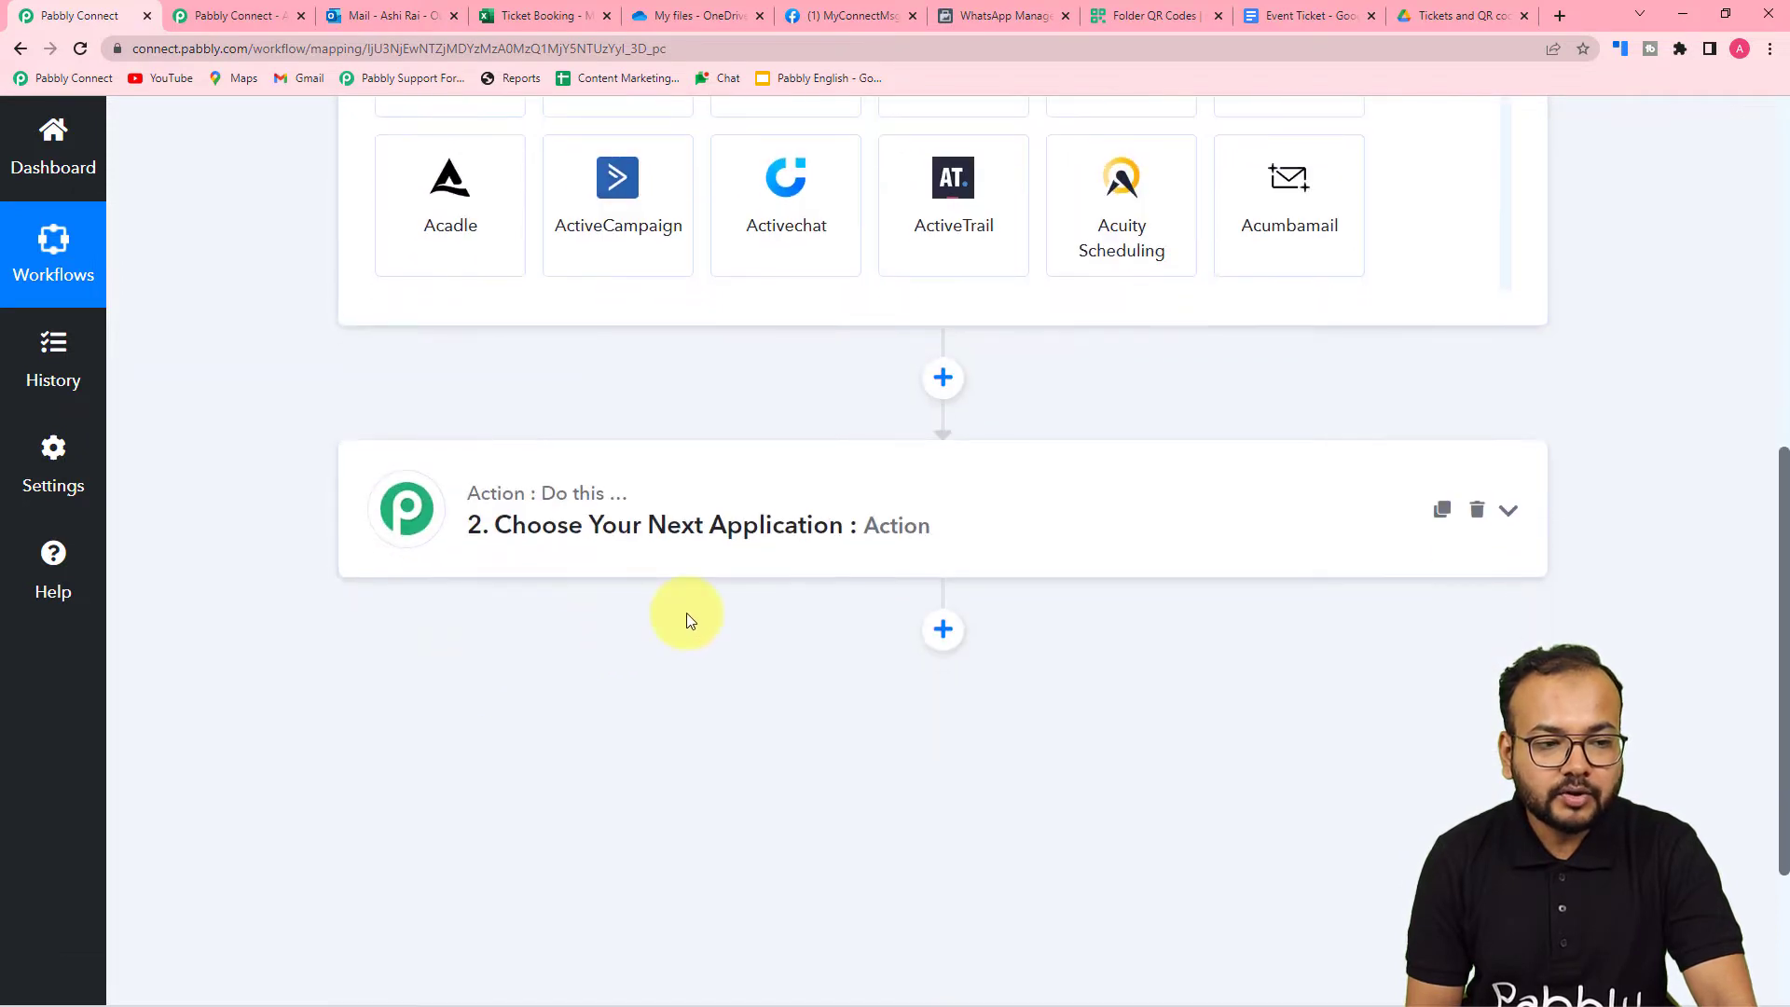
scroll(687, 615, "up", 6)
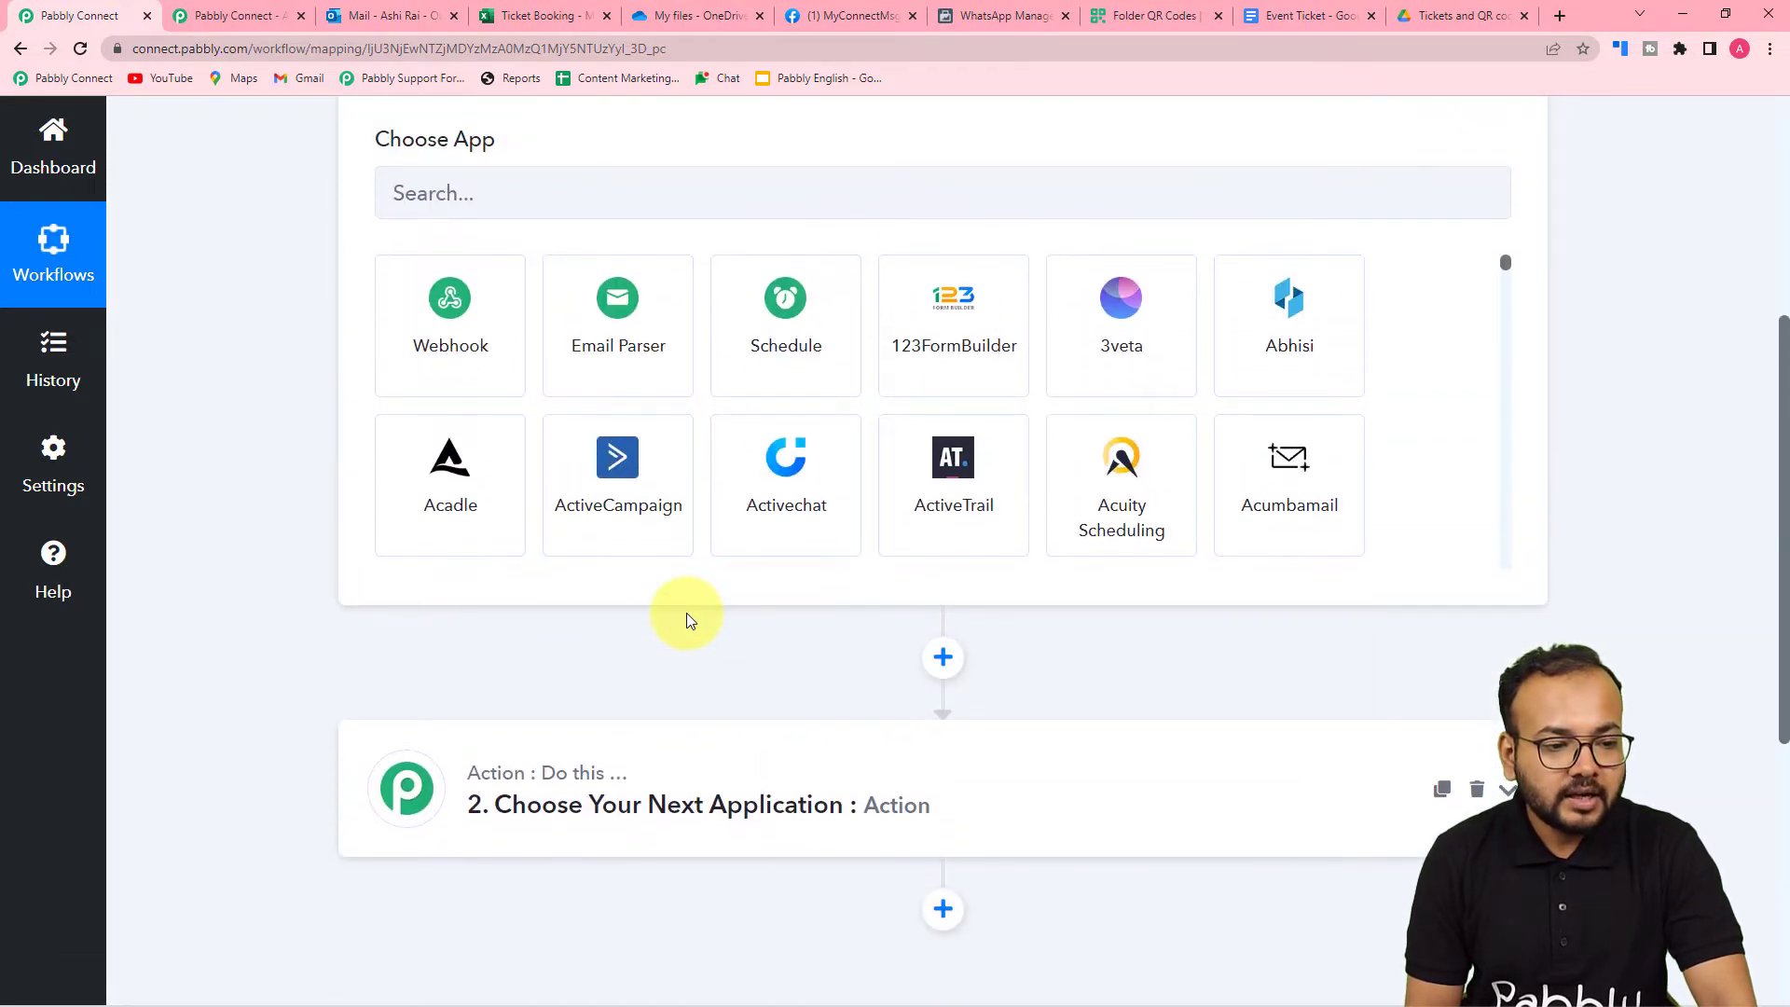
scroll(689, 620, "up", 2)
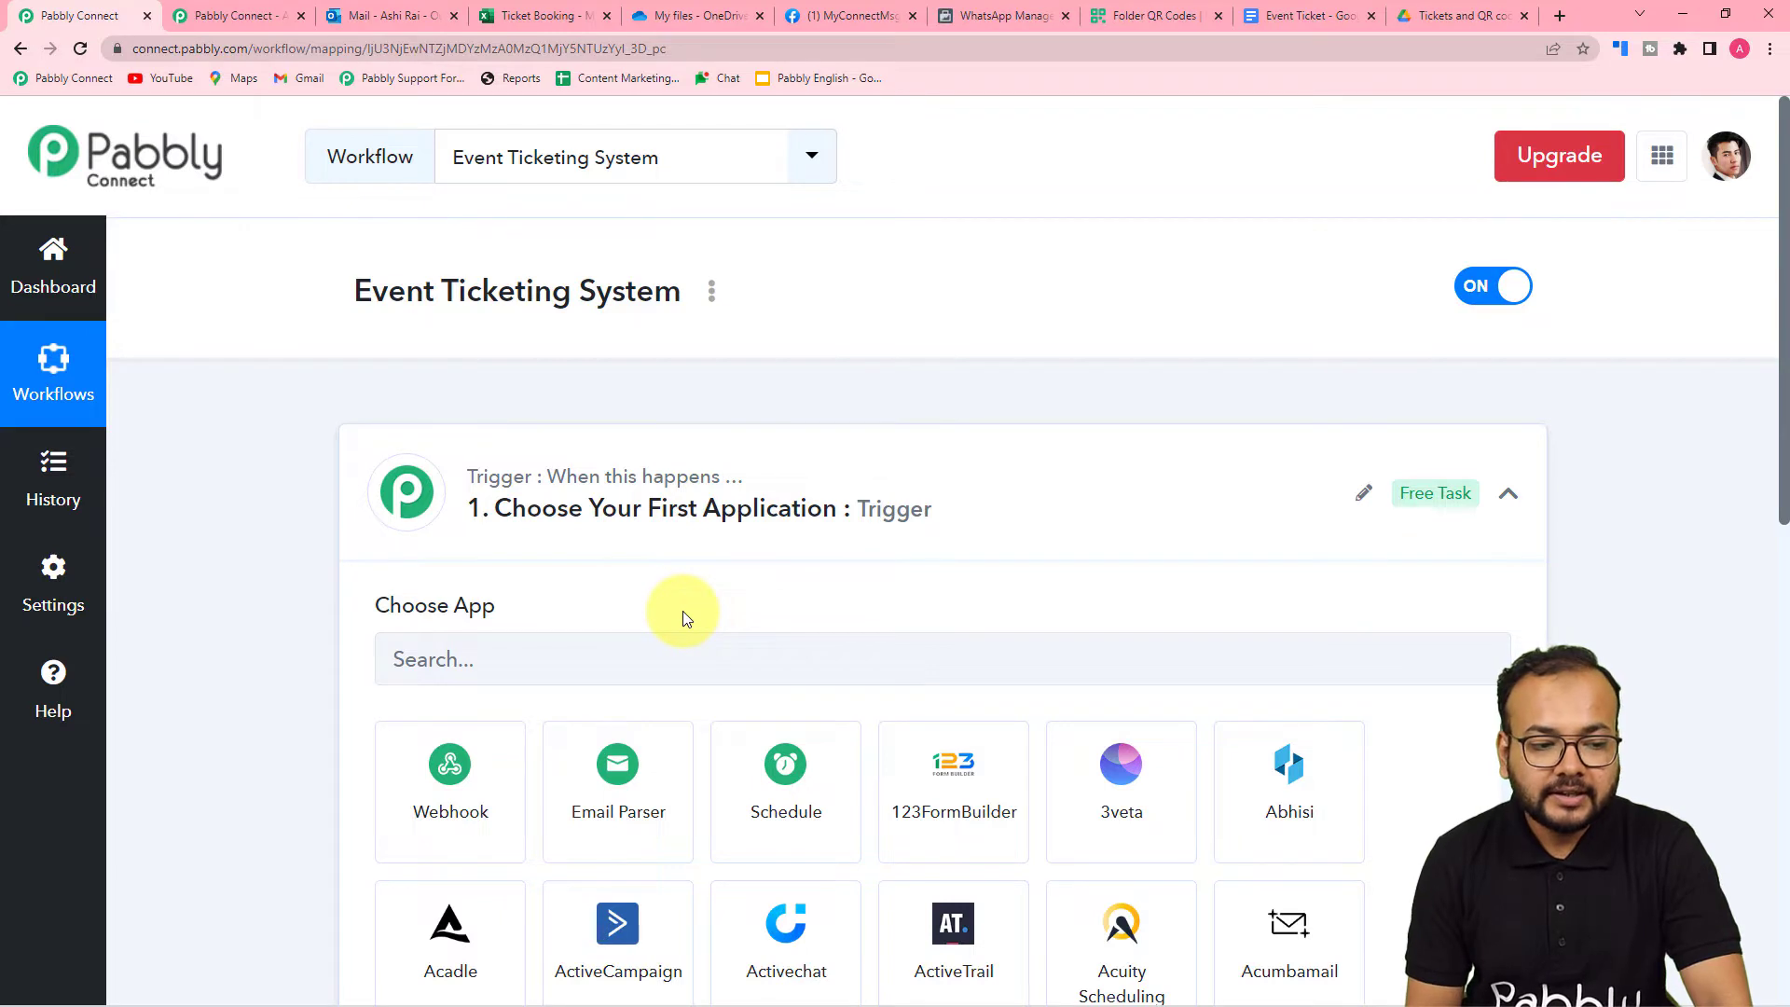
Search the trigger apps for "micr" and choose Microsoft Excel as the workflow's trigger application
scroll(685, 618, "down", 1)
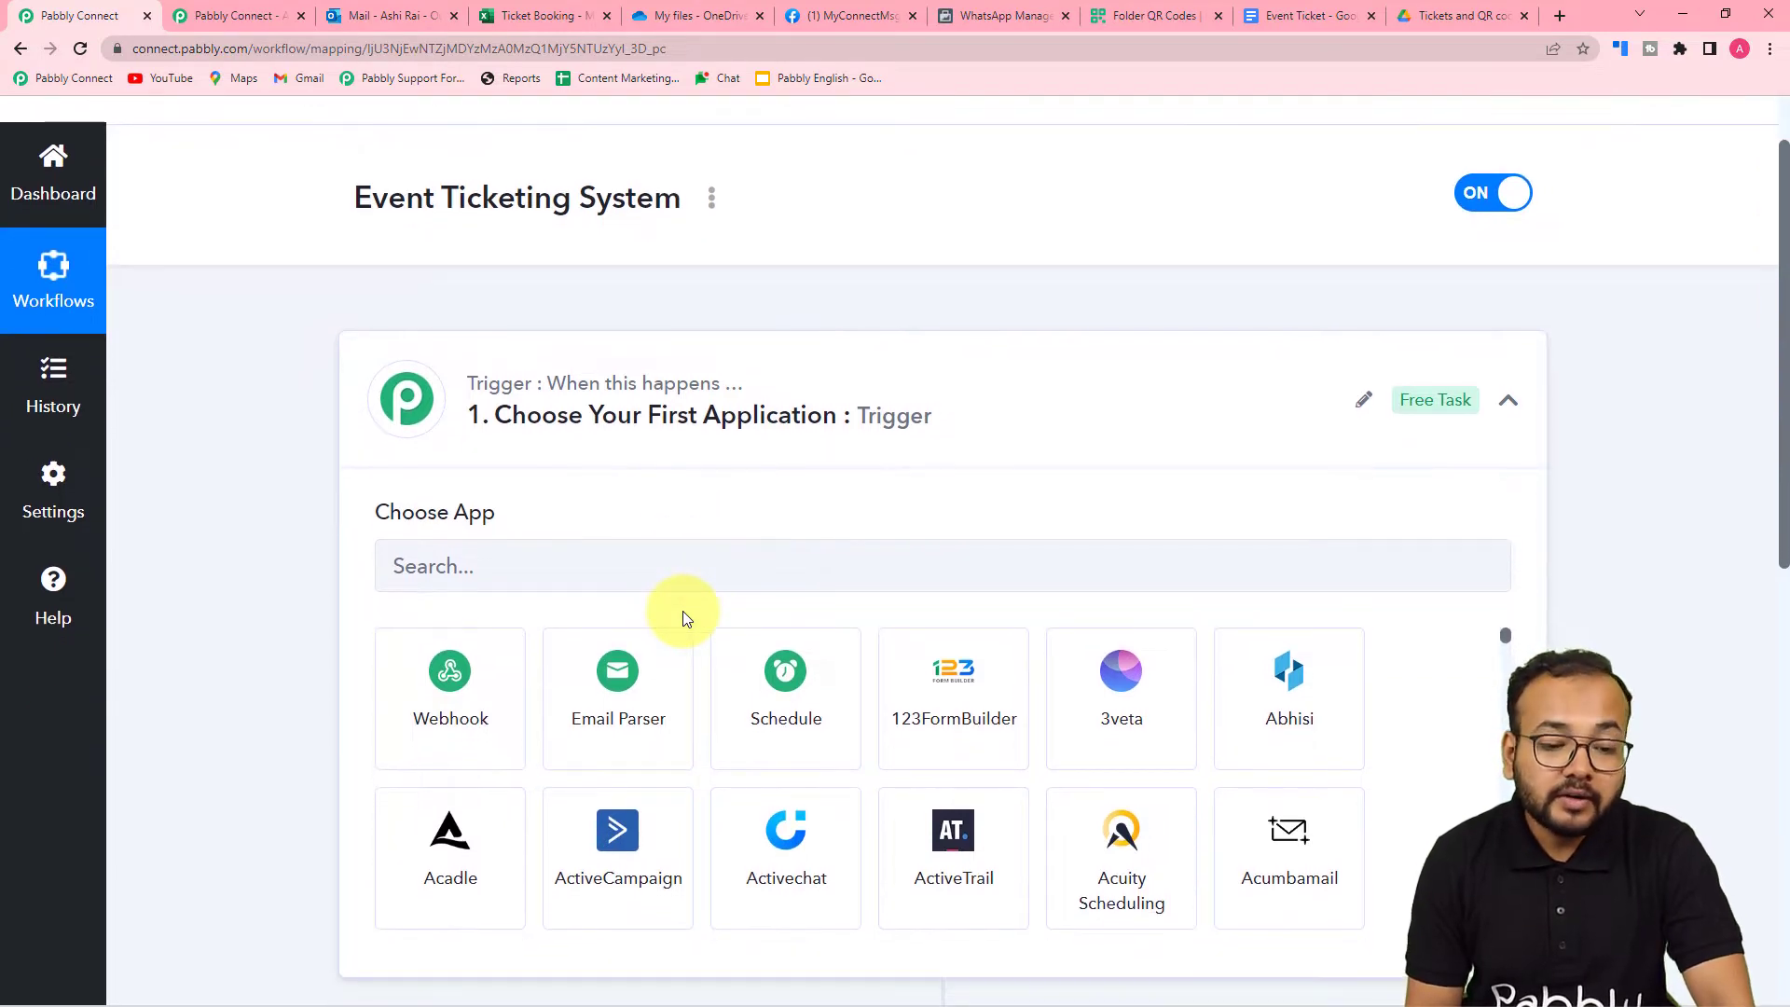
left_click(625, 585)
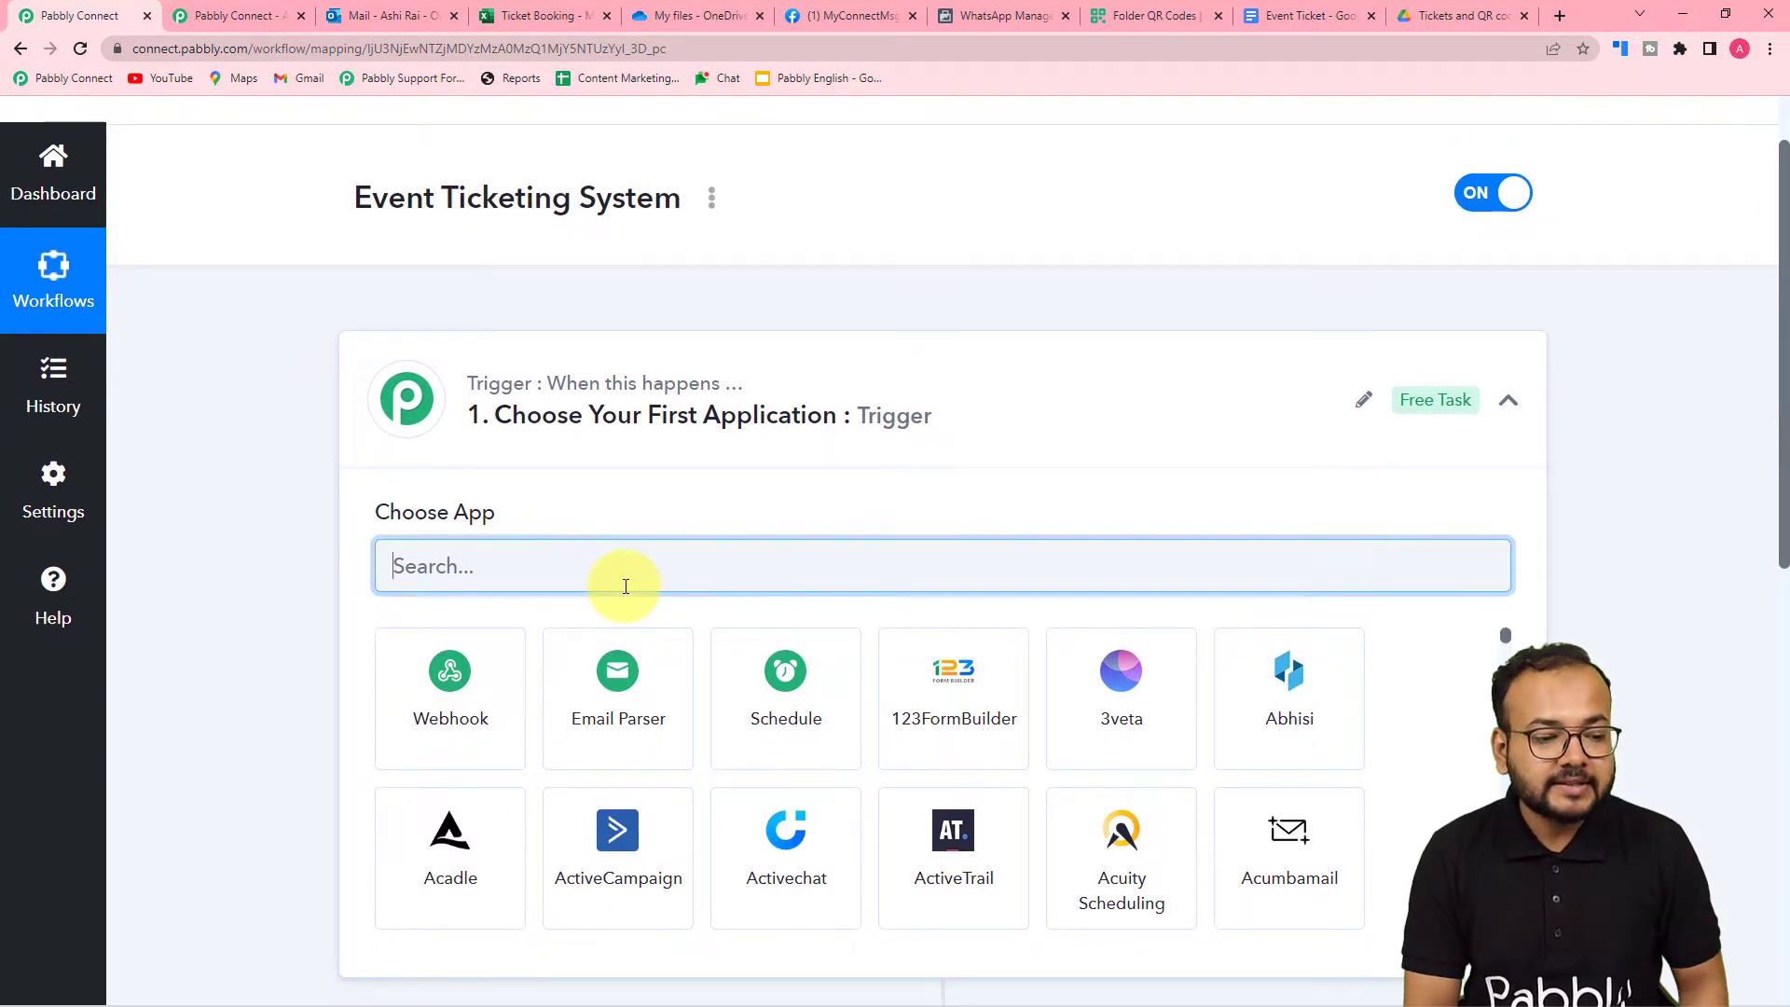
type("micr")
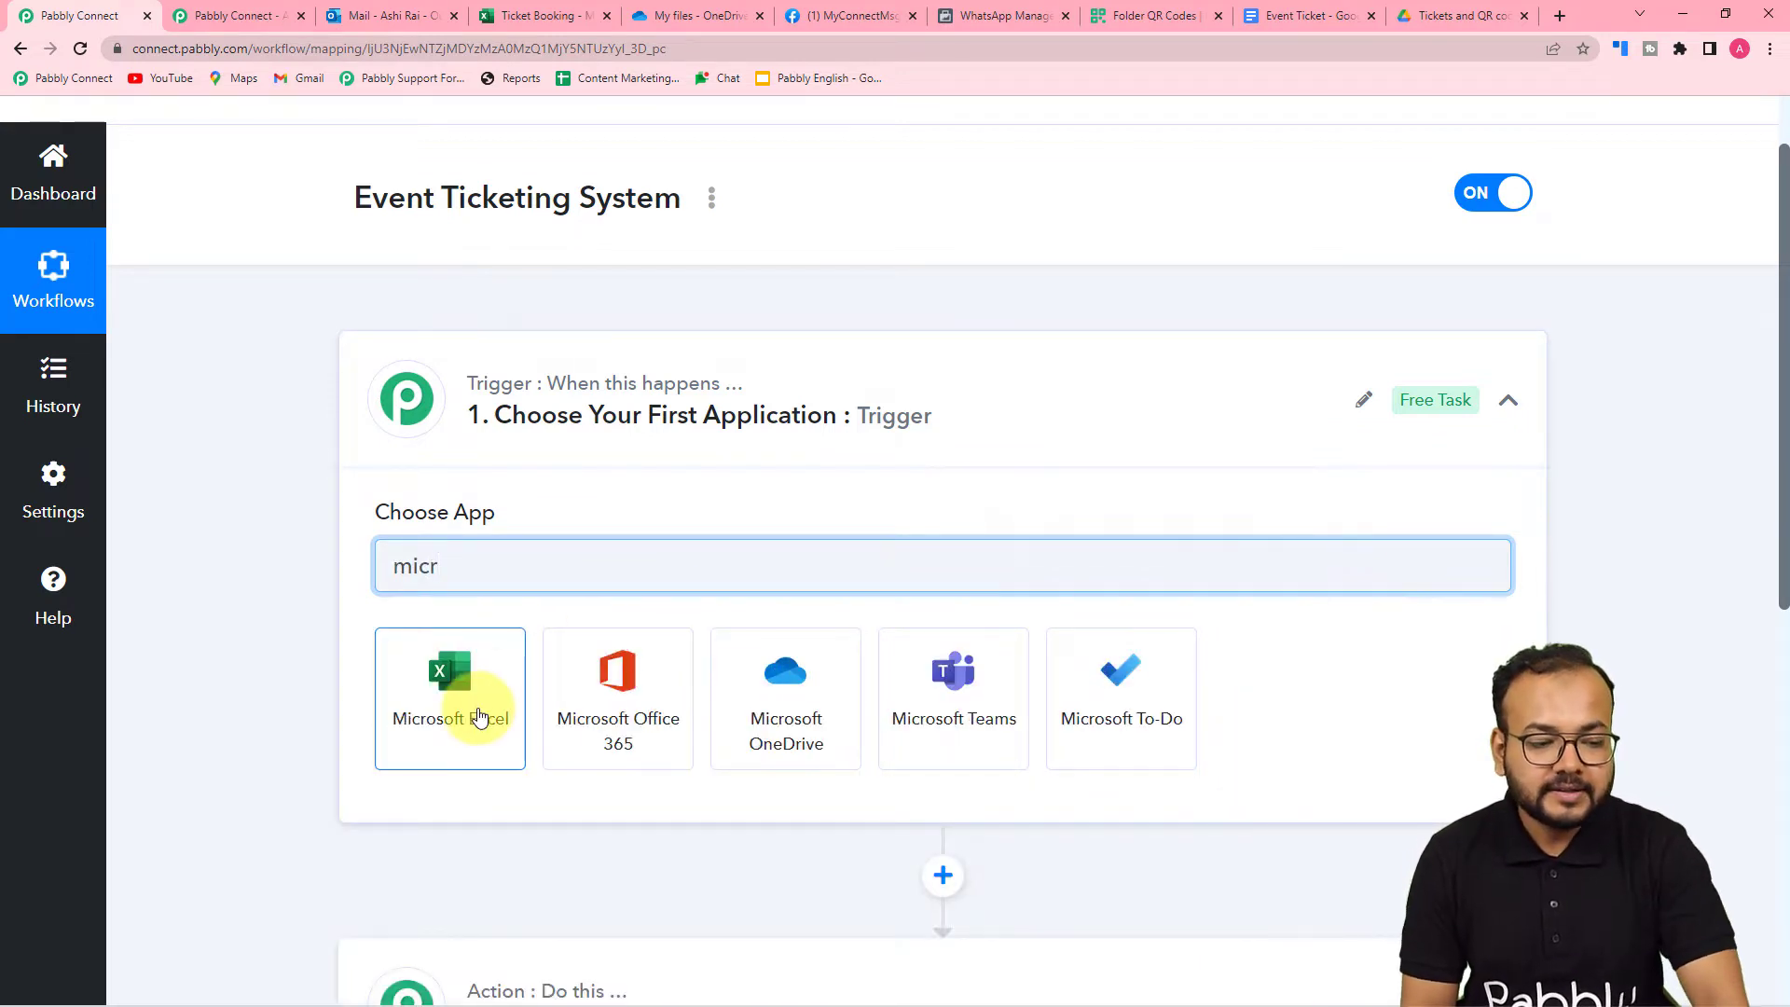
left_click(478, 717)
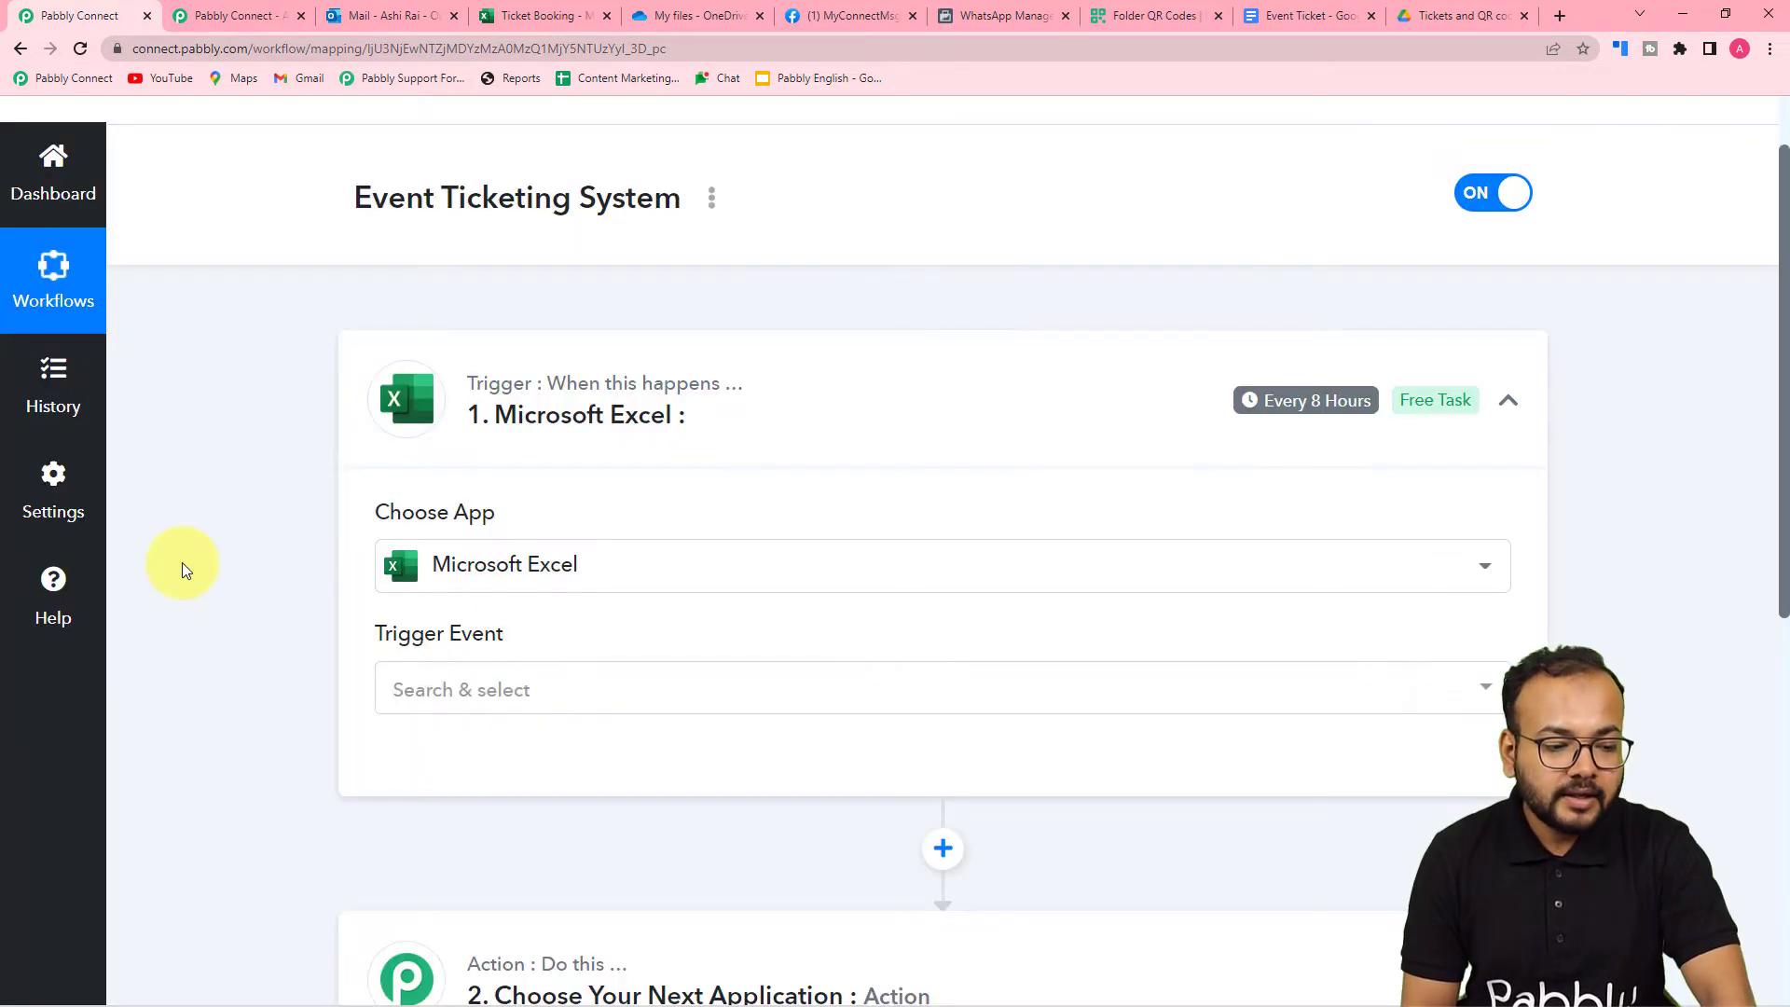
Set the Microsoft Excel trigger event to New Row in Worksheet
scroll(182, 562, "down", 3)
left_click(419, 431)
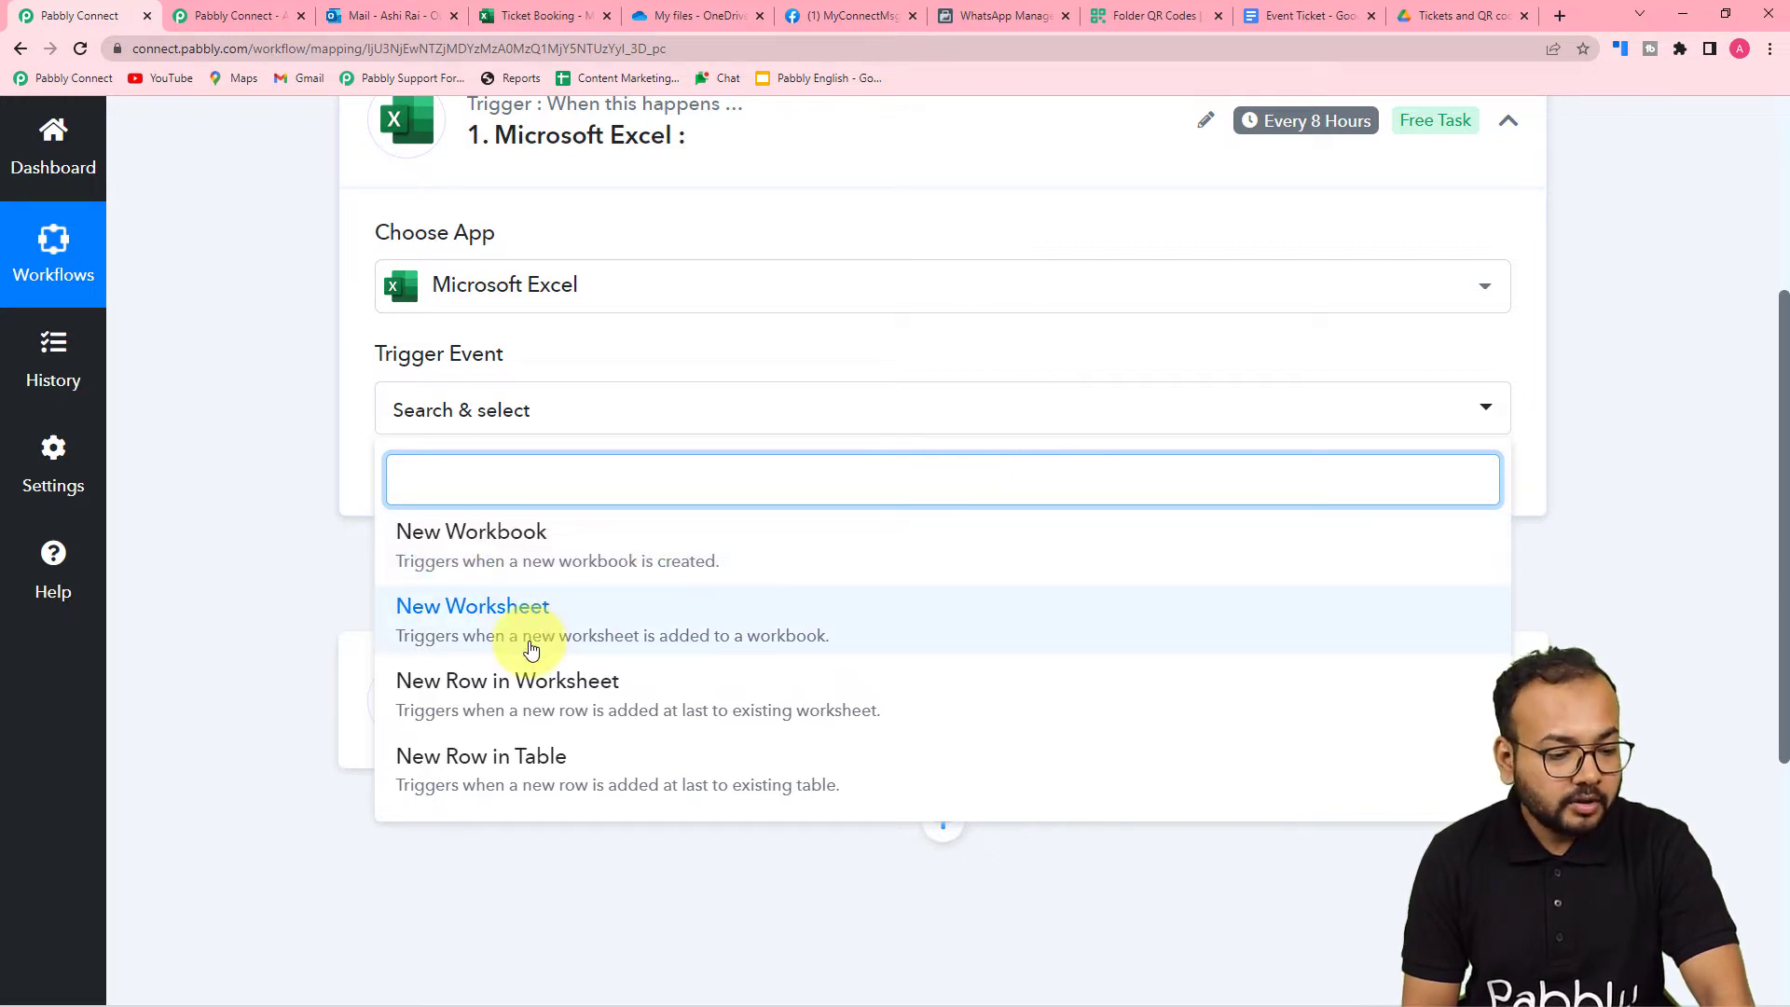
scroll(527, 643, "down", 2)
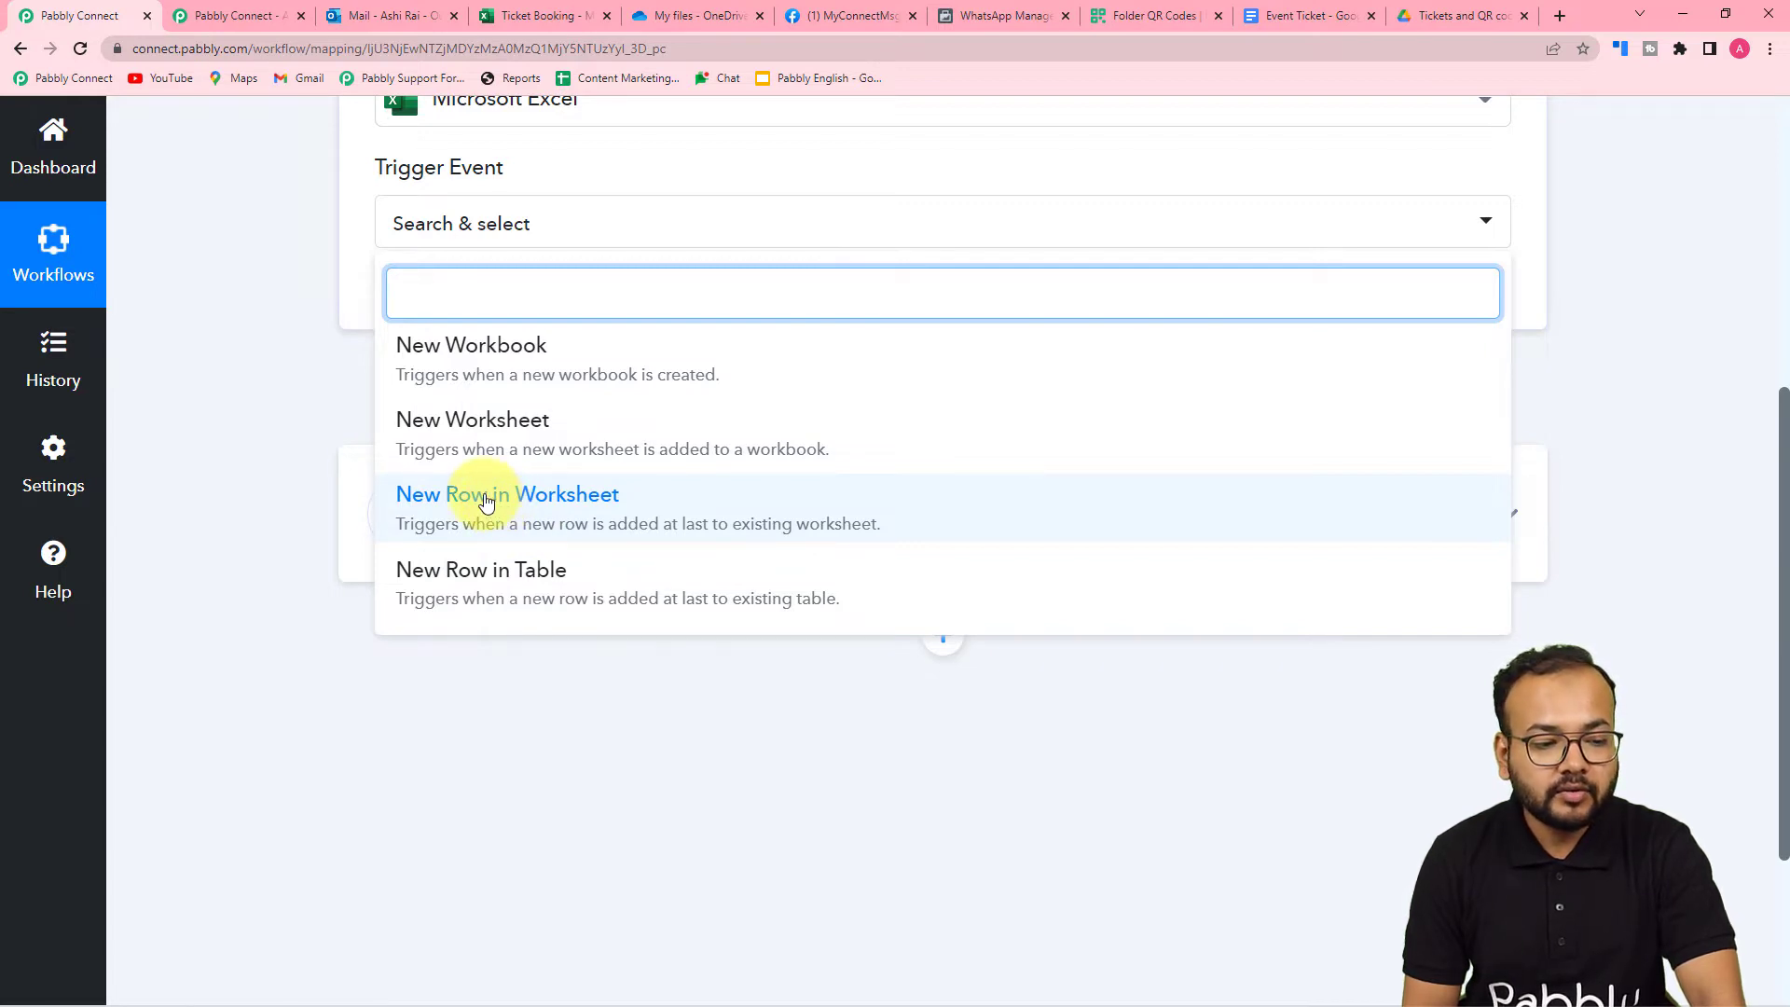
left_click(511, 510)
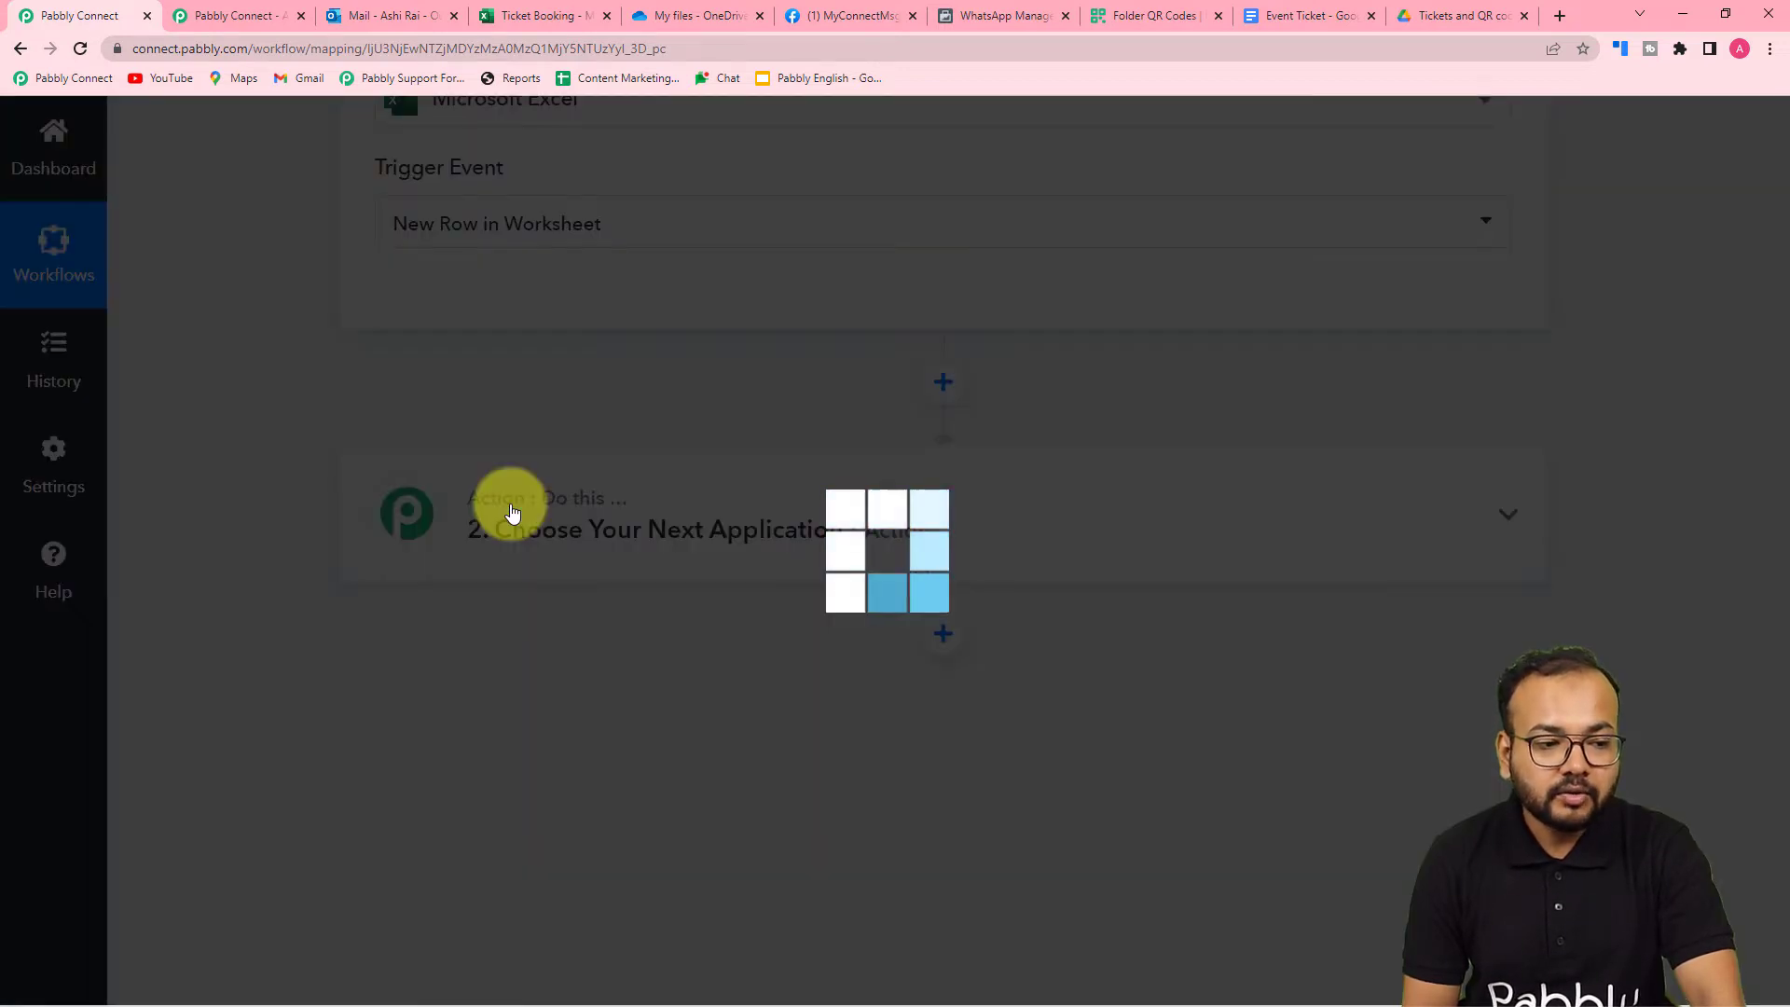
scroll(510, 510, "up", 5)
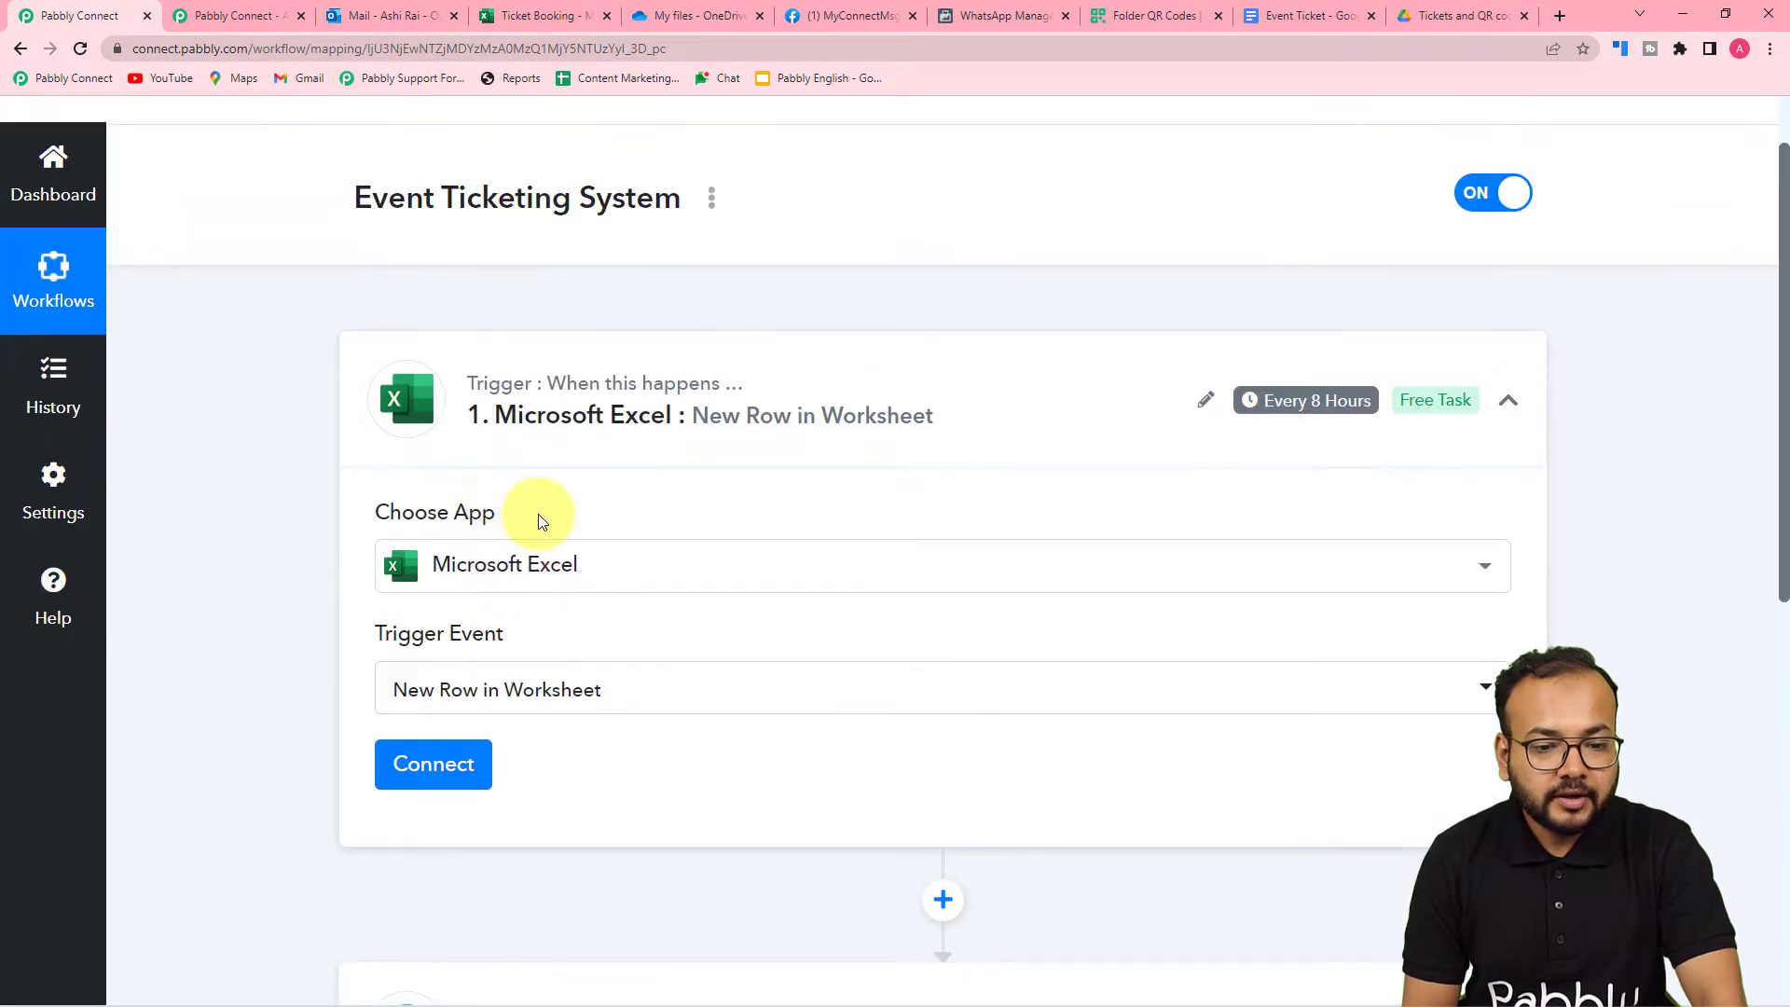
mouse_move(1309, 417)
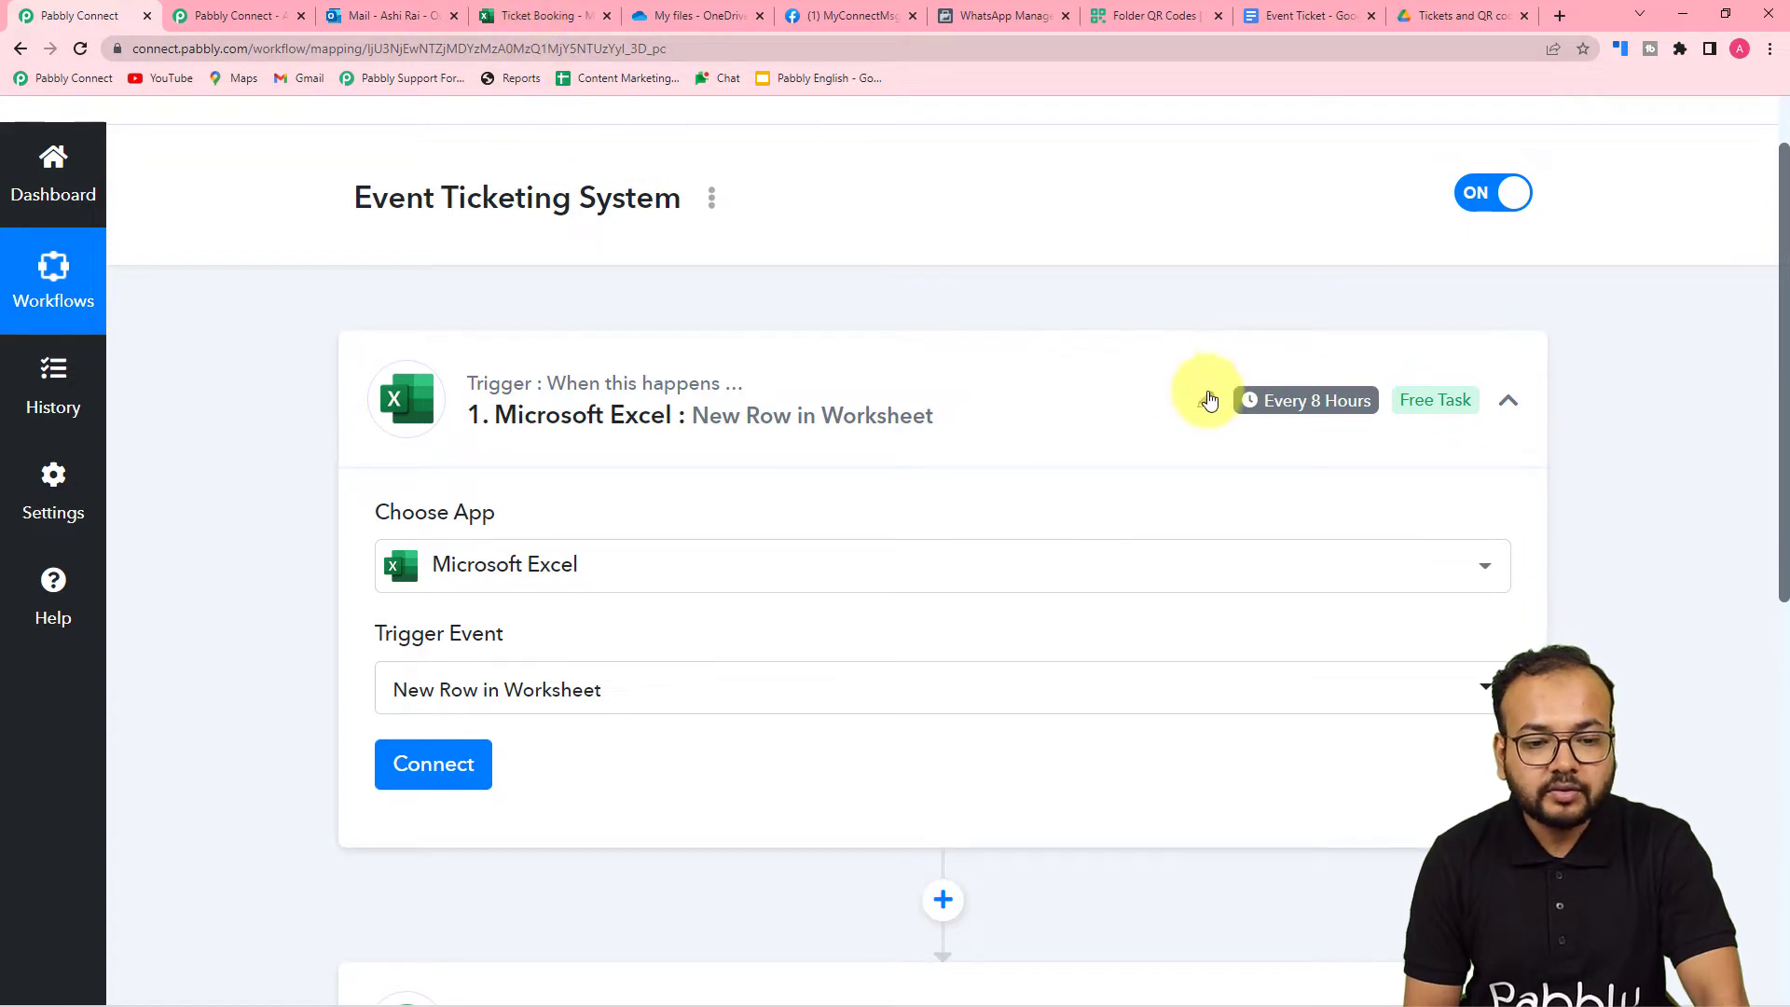
Review the ticket and customer columns in the Ticket Booking workbook in Excel, and return to the workflow
left_click(509, 17)
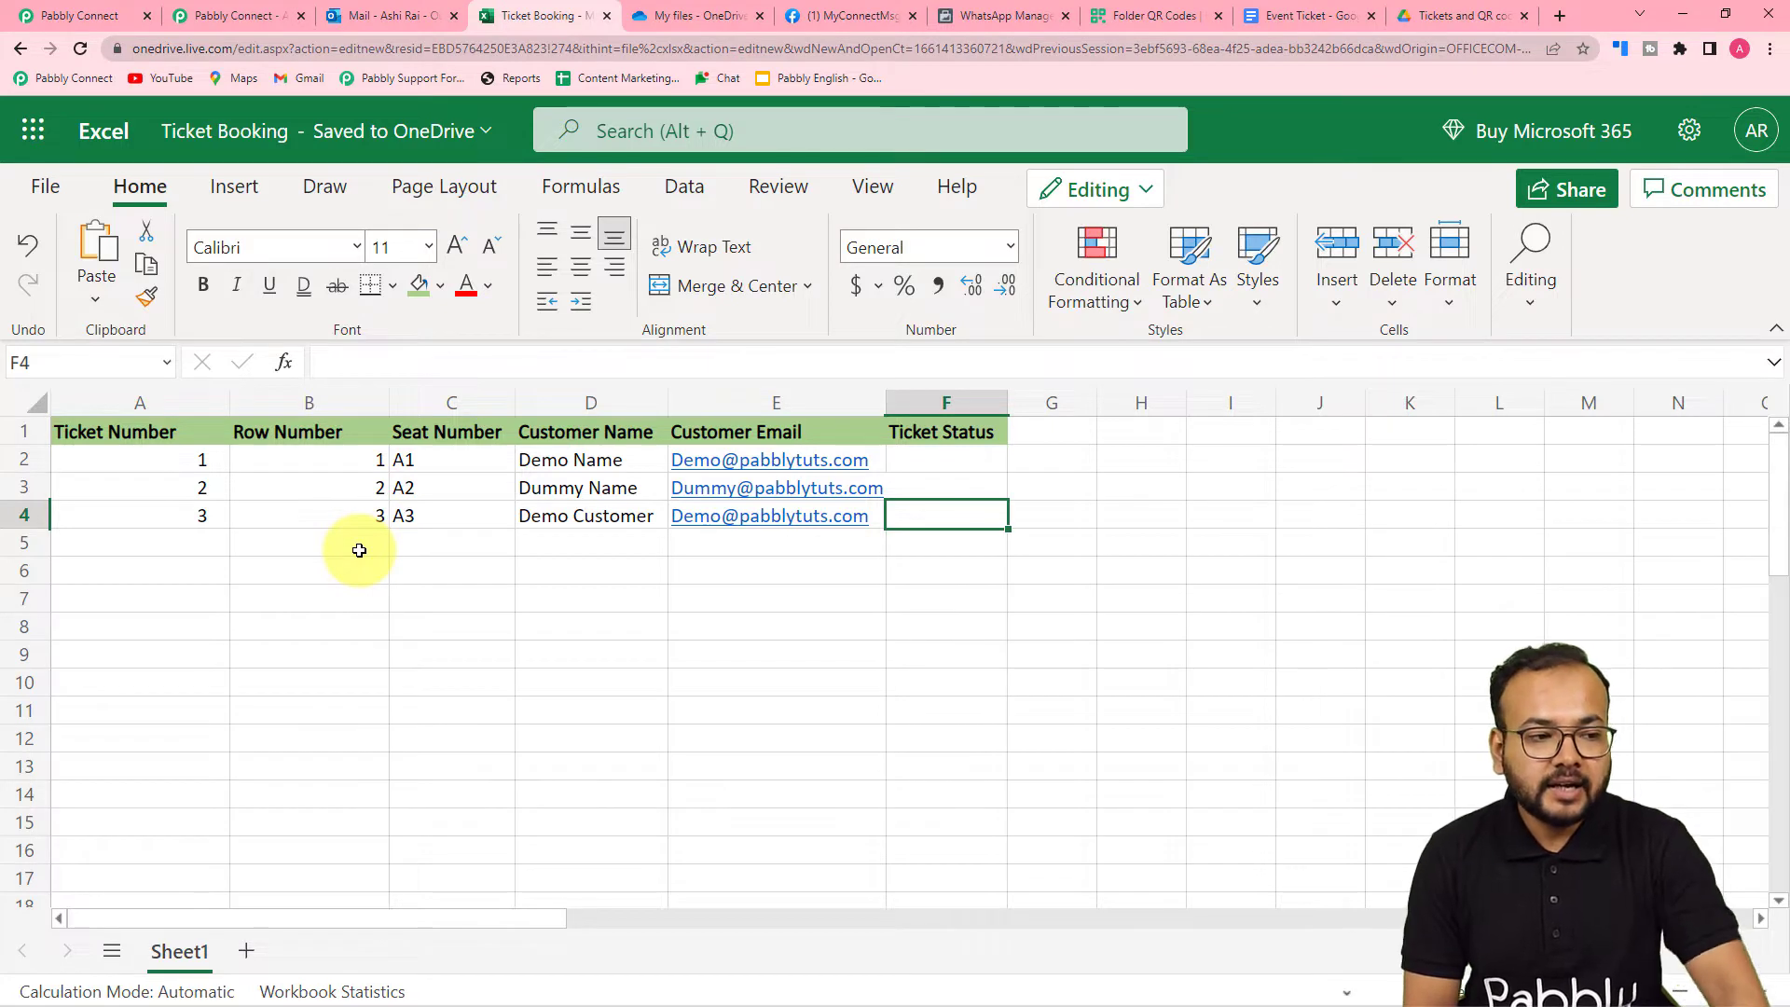
left_click(215, 19)
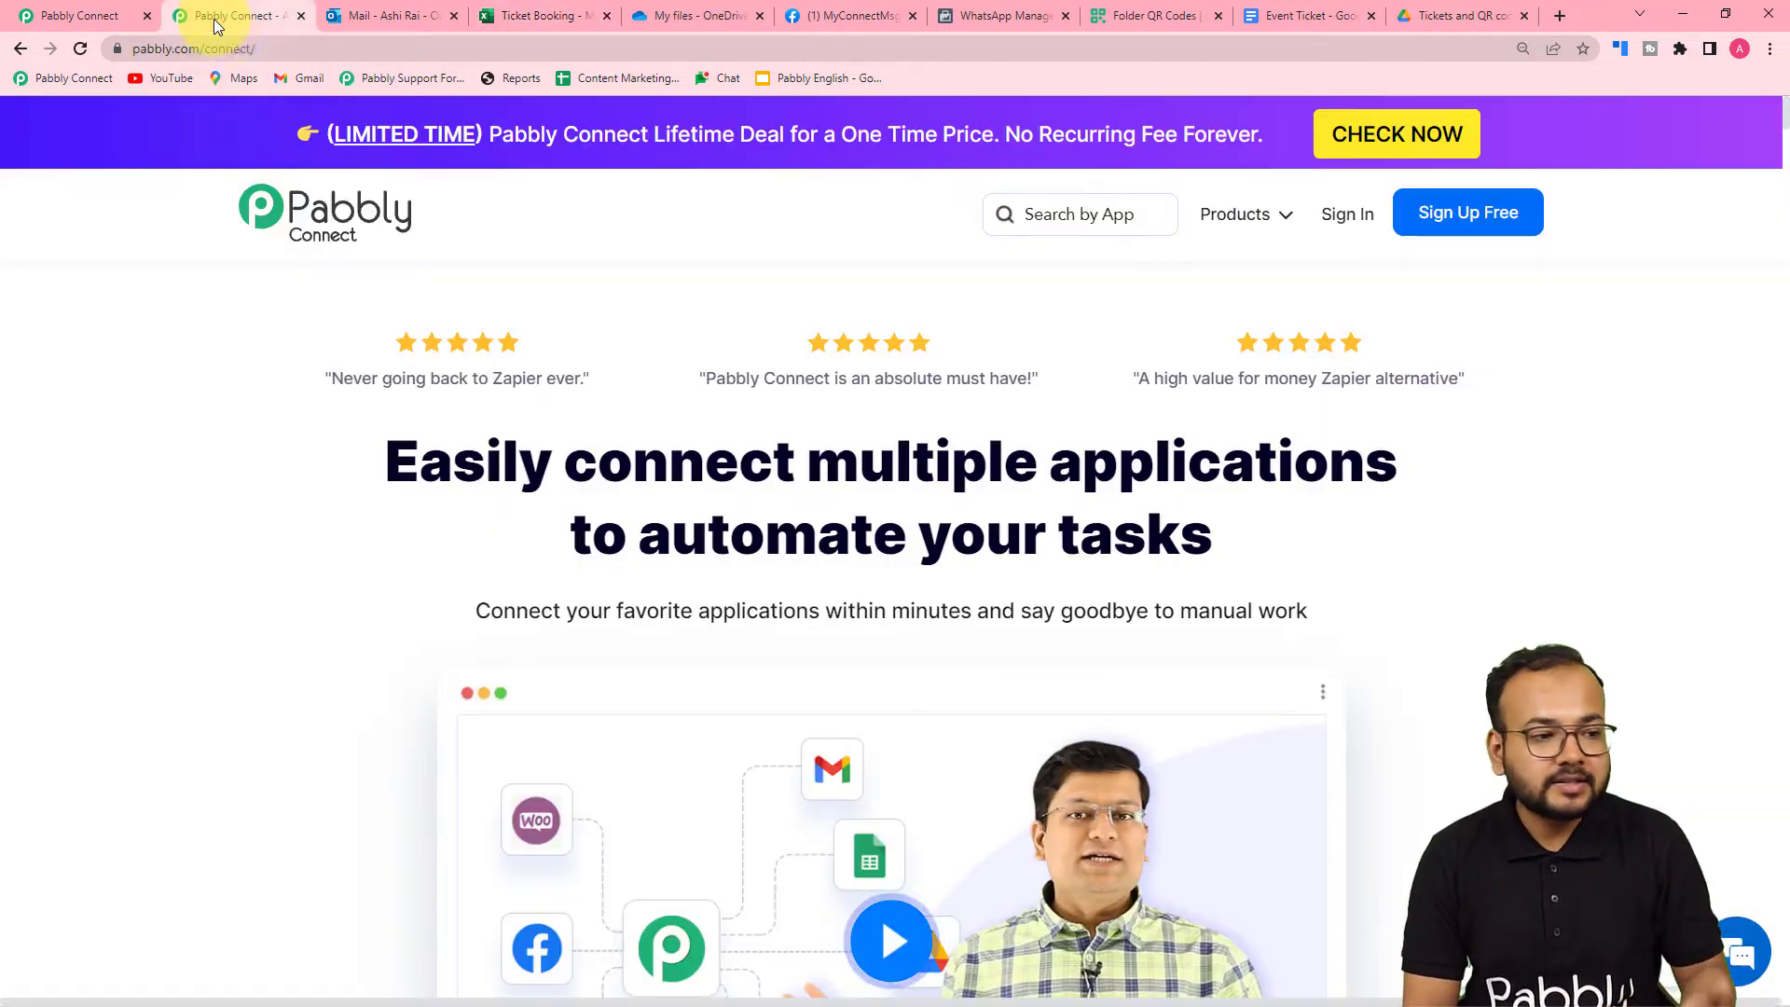
left_click(100, 17)
Add a new Microsoft Excel connection to the trigger and grant Pabbly Connect the requested Microsoft account permissions
scroll(129, 204, "down", 5)
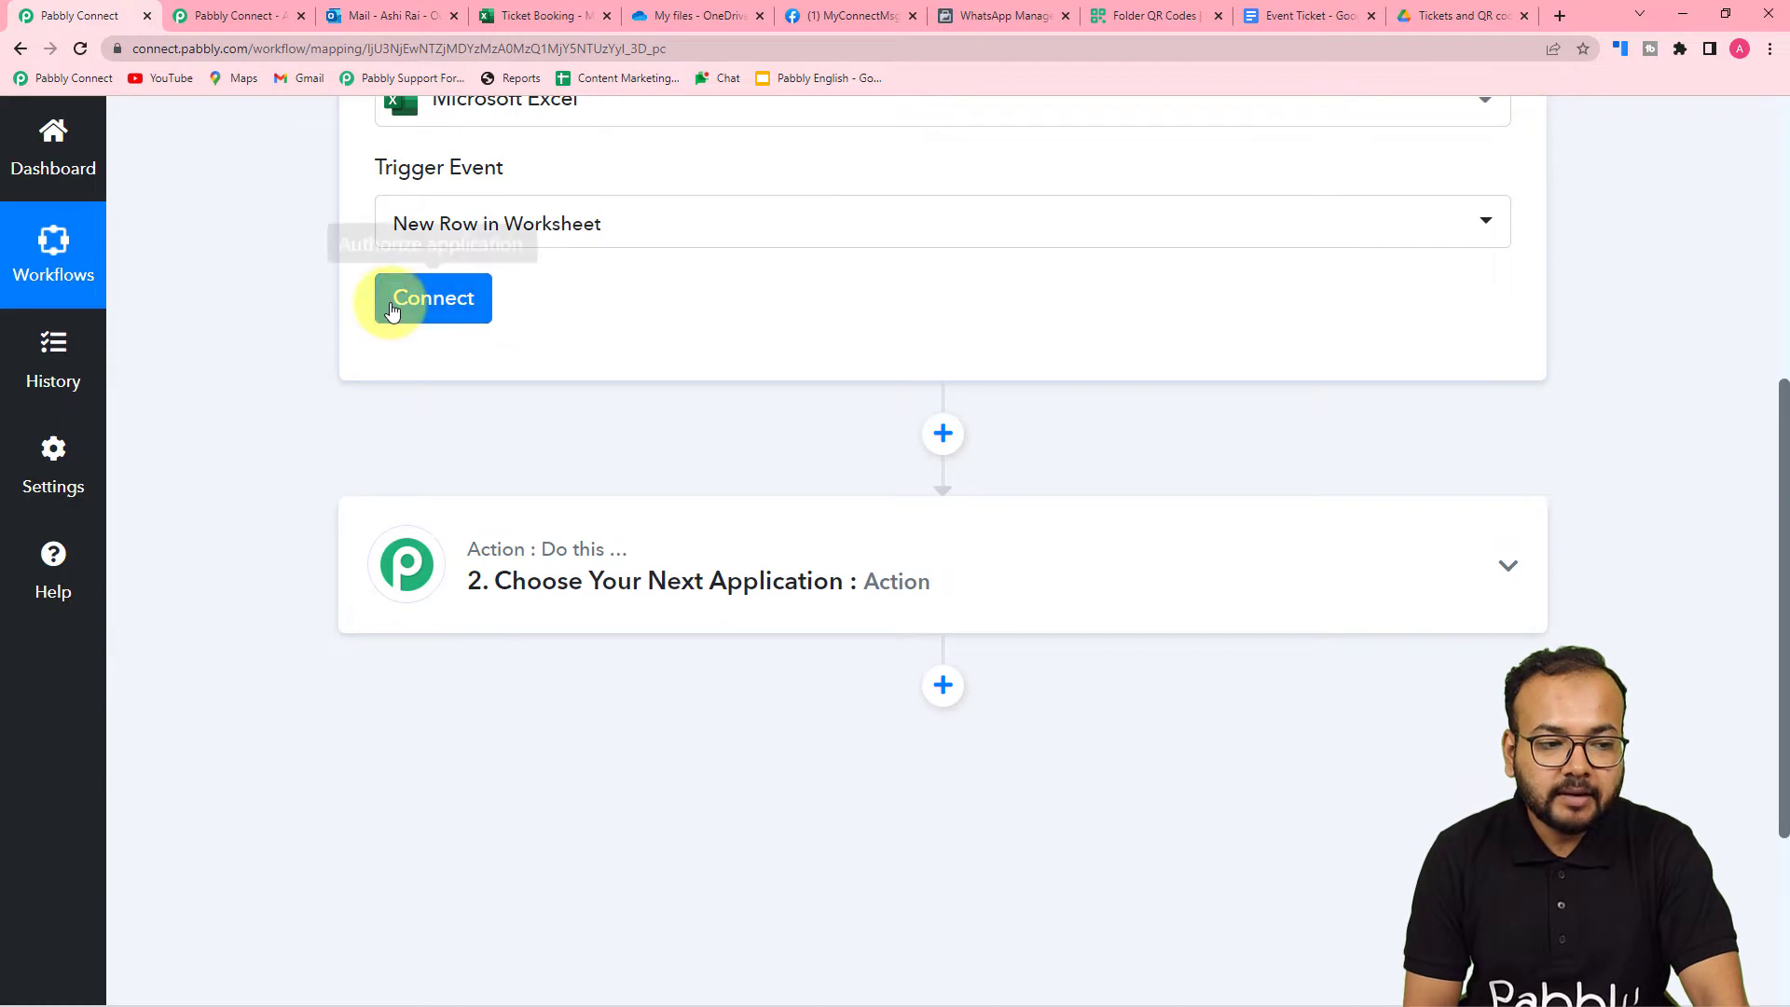
left_click(415, 315)
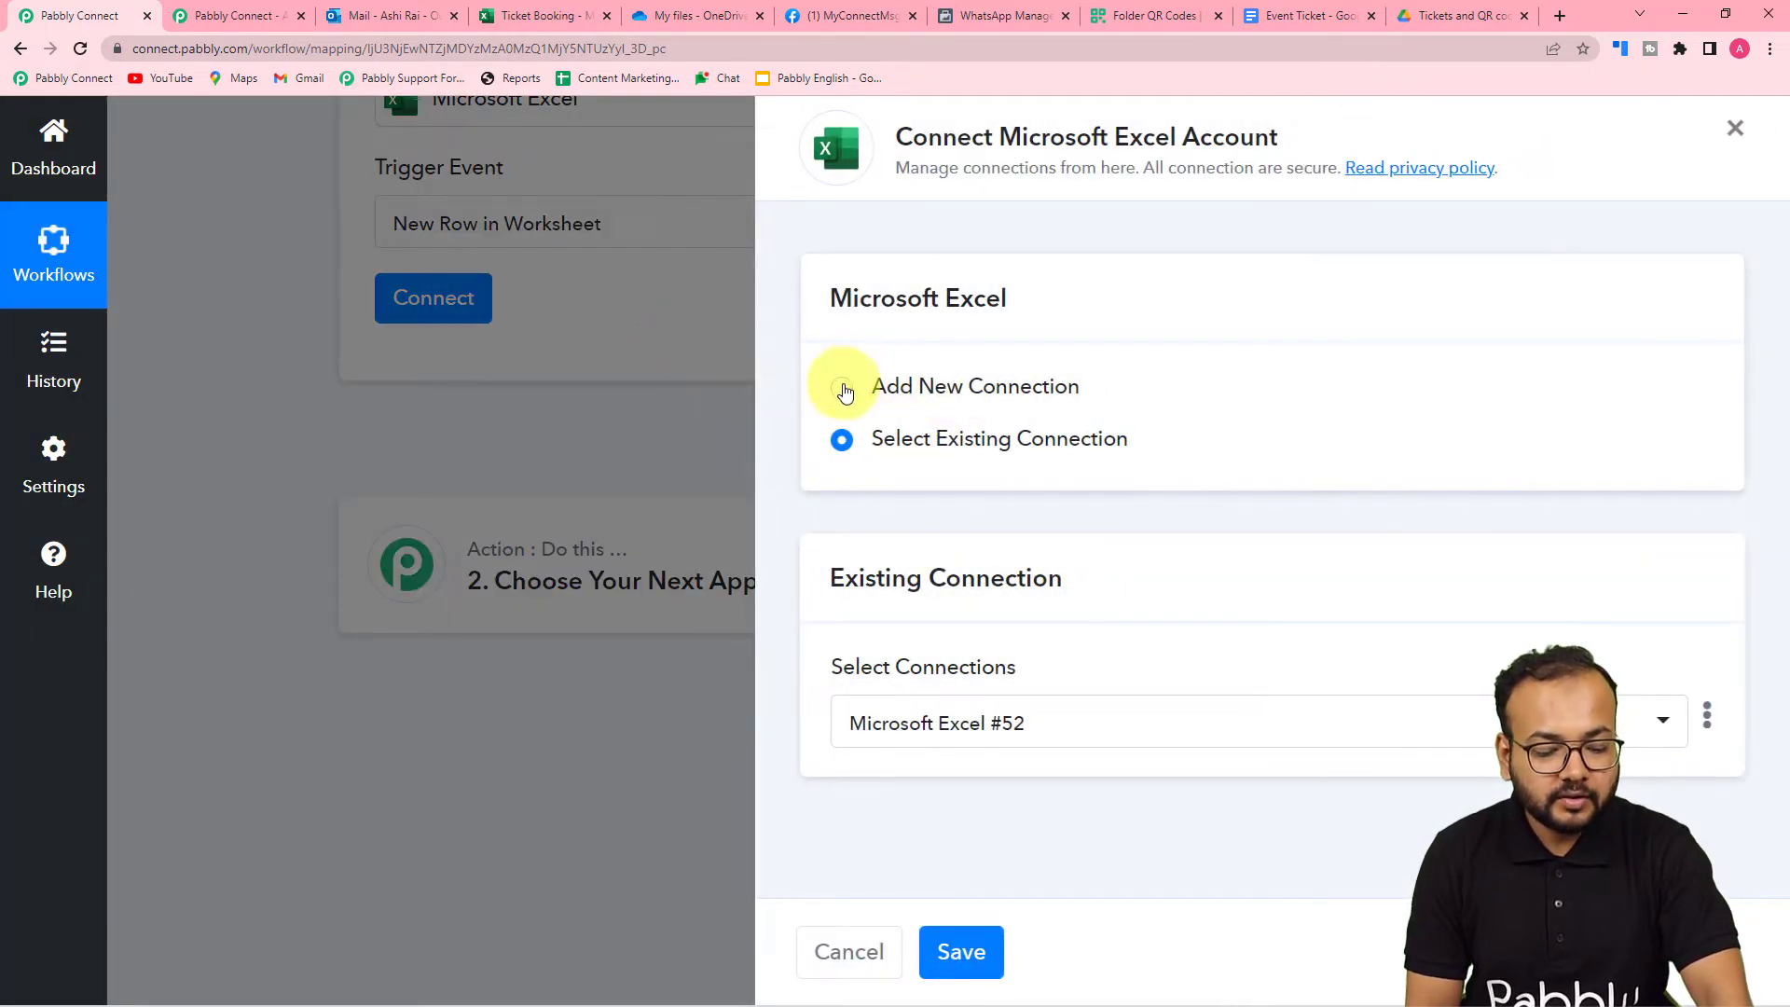
left_click(843, 388)
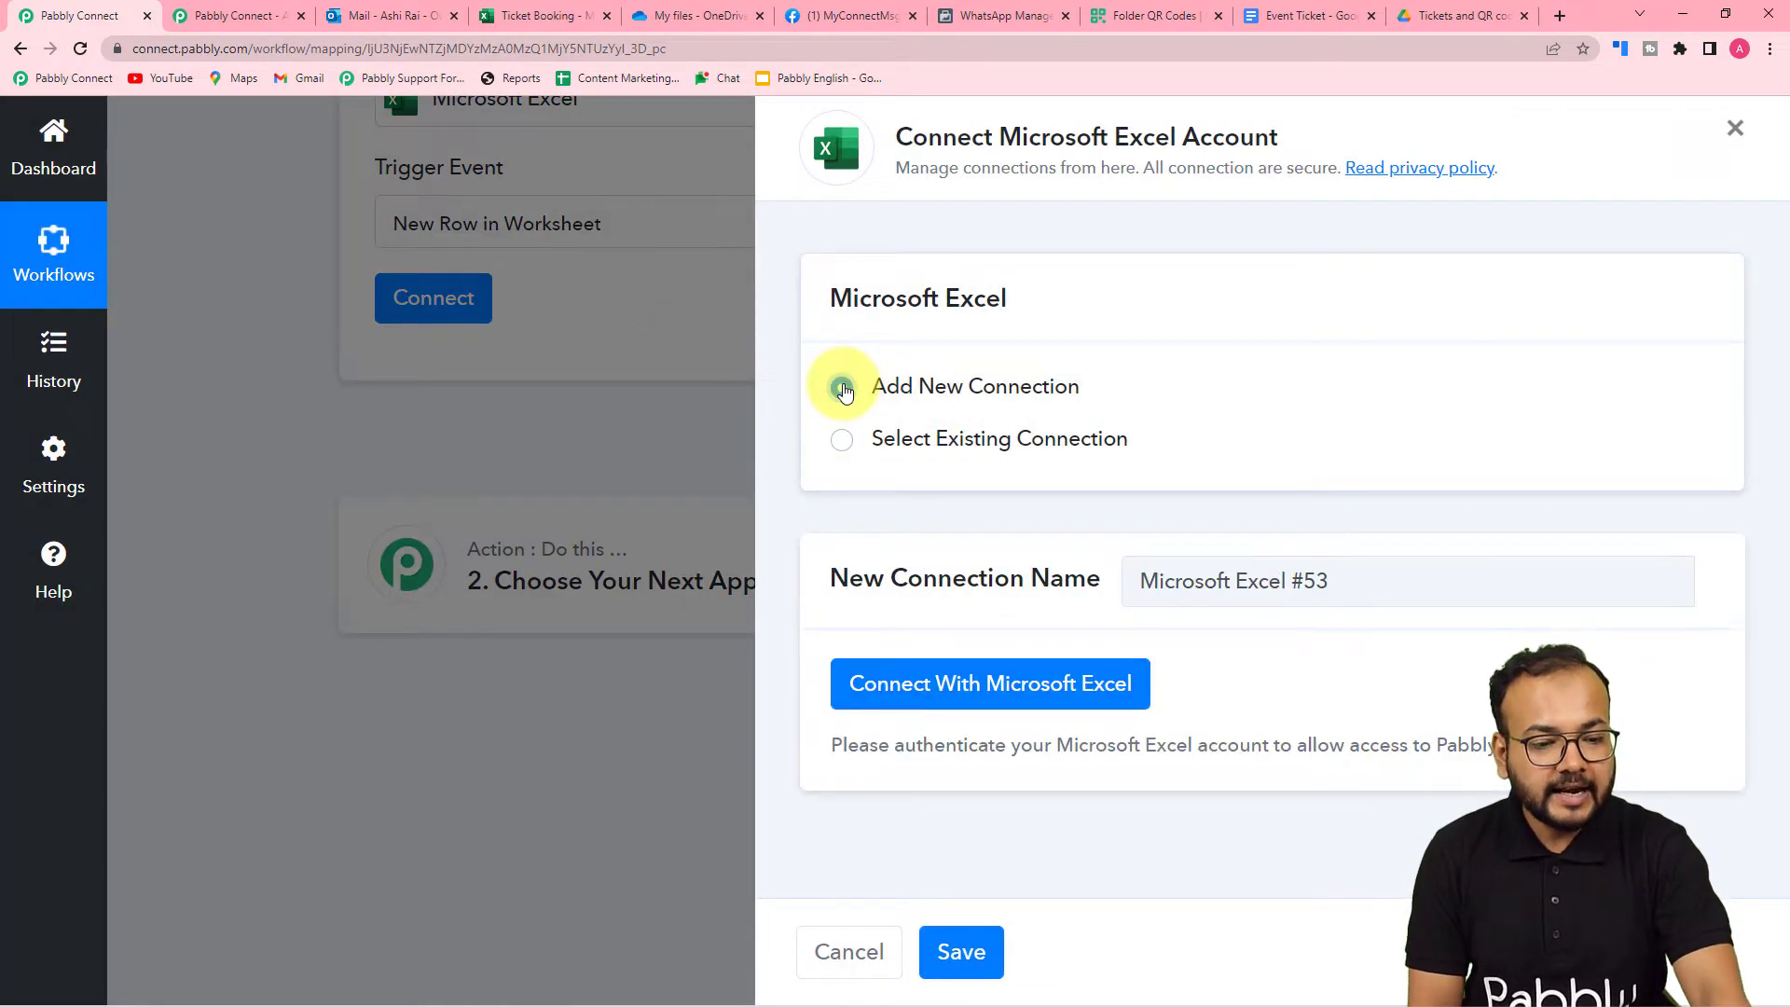
left_click(960, 686)
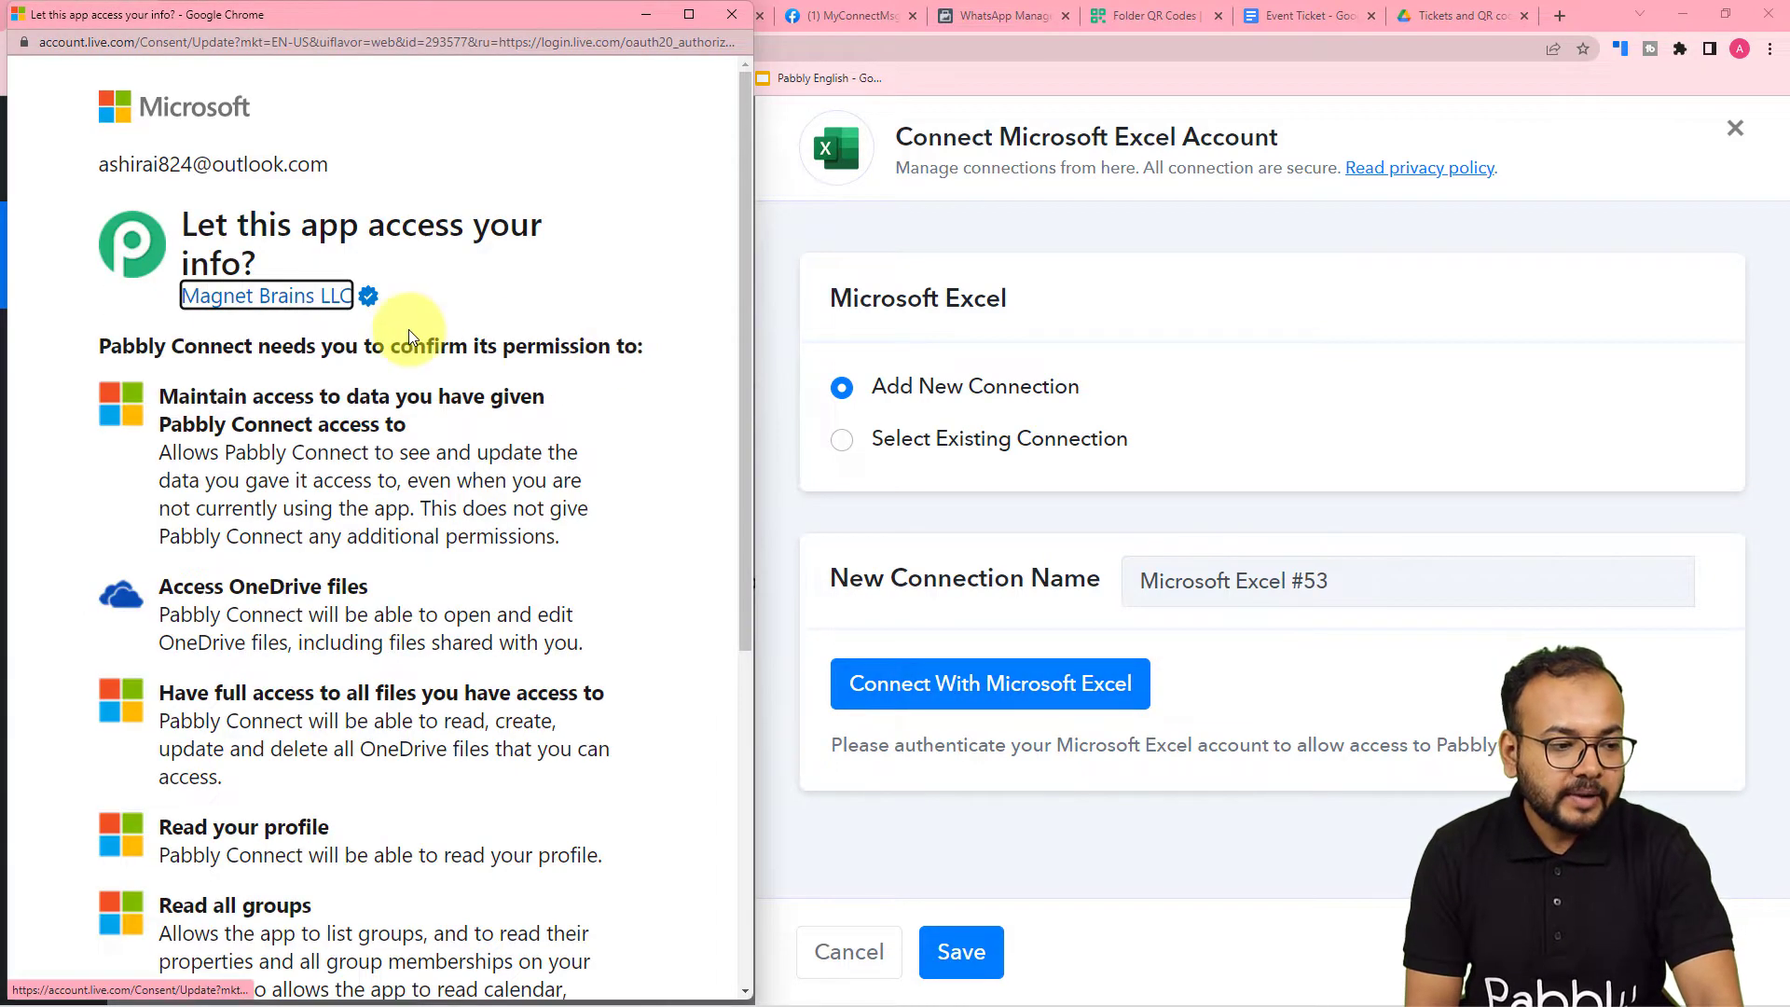
scroll(400, 391, "down", 5)
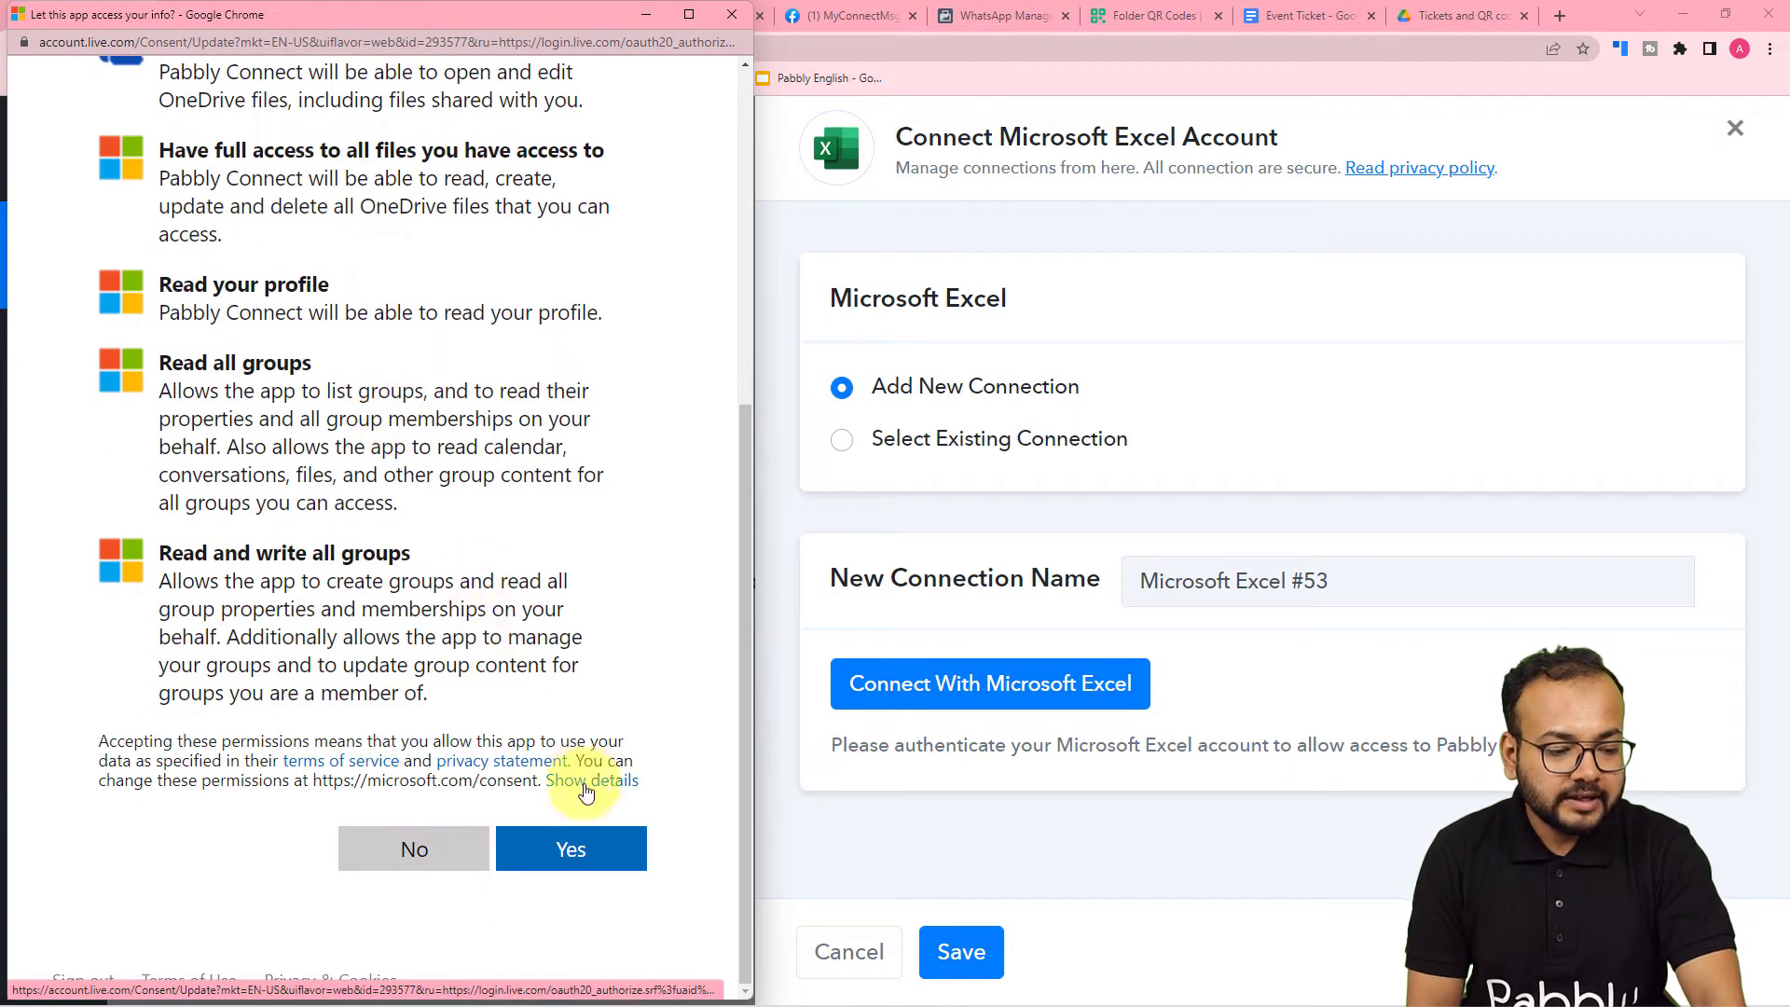
left_click(580, 853)
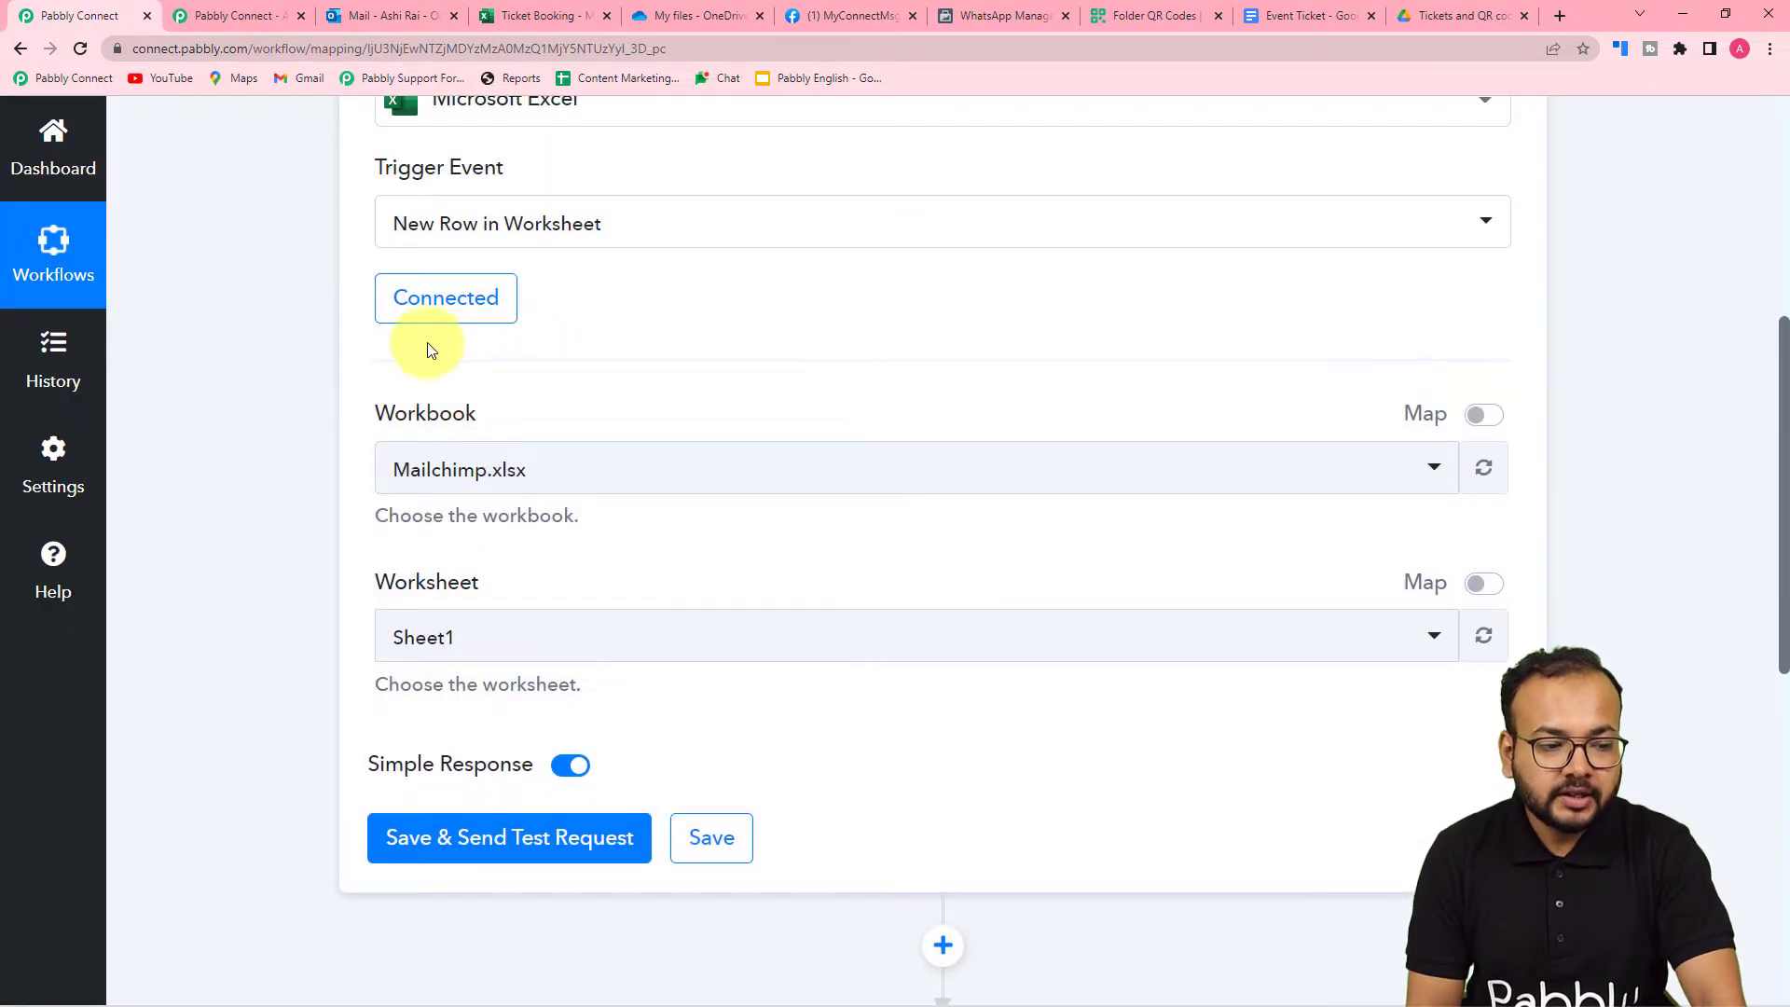
Select Ticket Booking.xlsx as the trigger's workbook, and check the selected worksheet against the sheet name in Excel
scroll(326, 349, "down", 2)
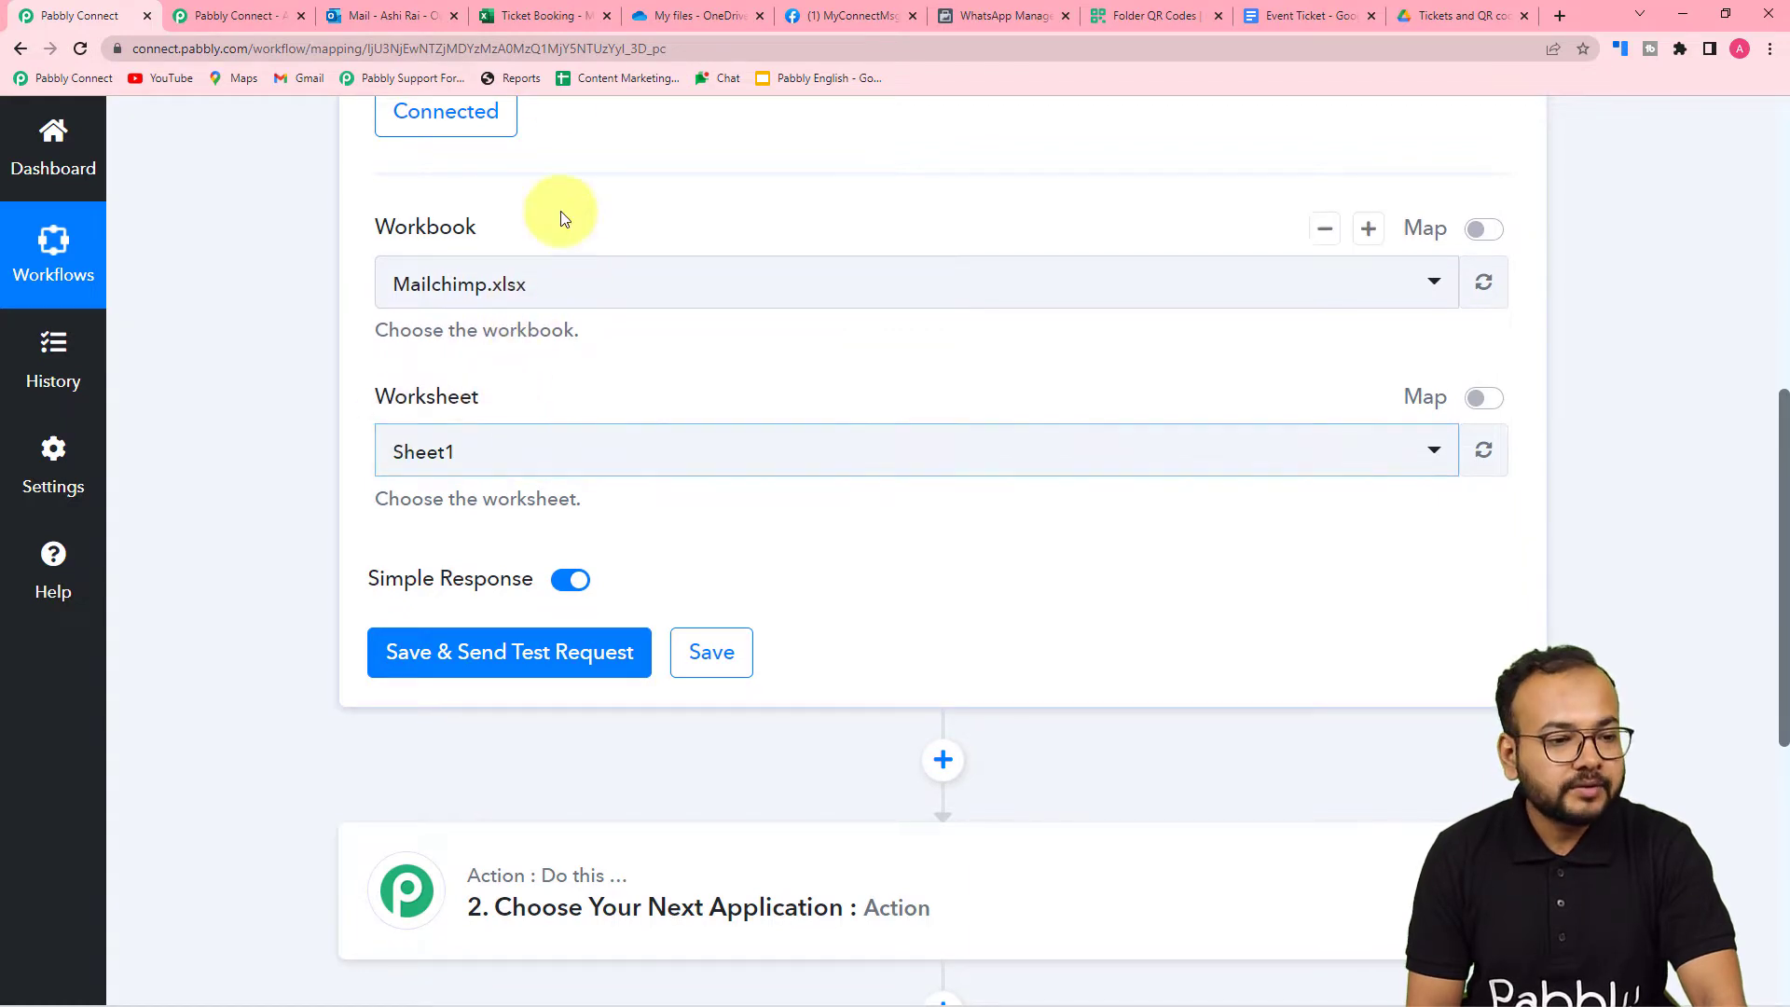
left_click(541, 19)
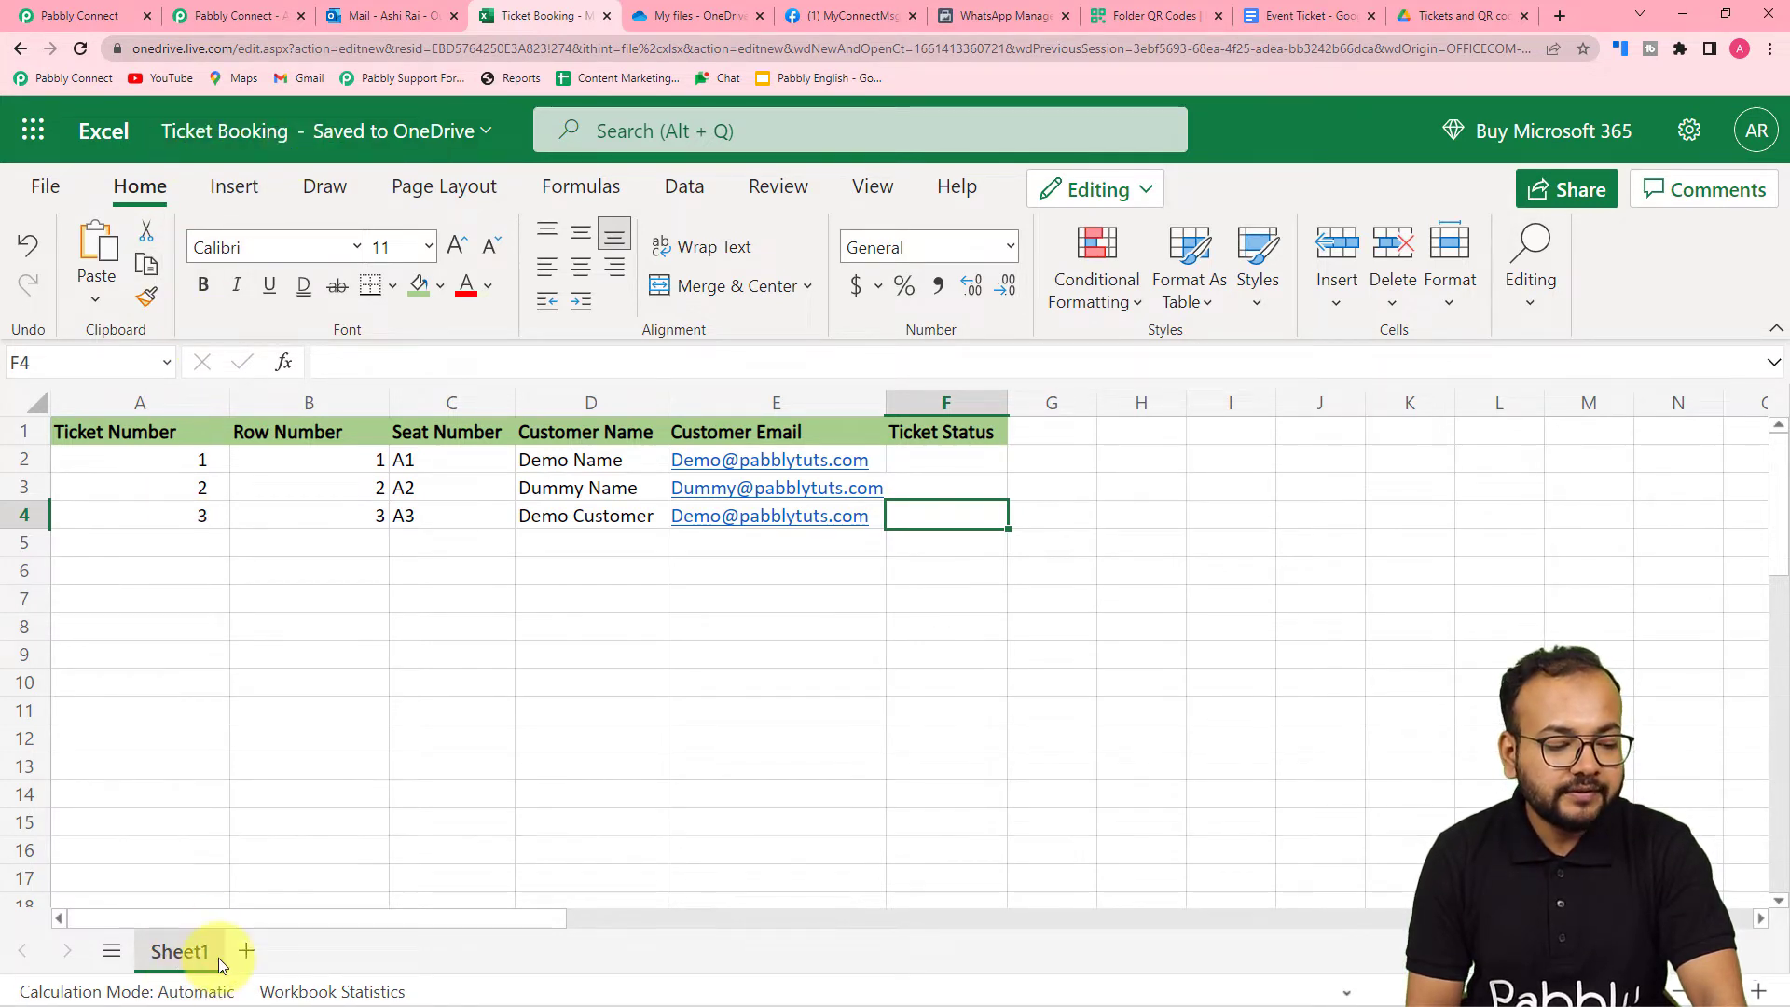
left_click(47, 10)
left_click(582, 291)
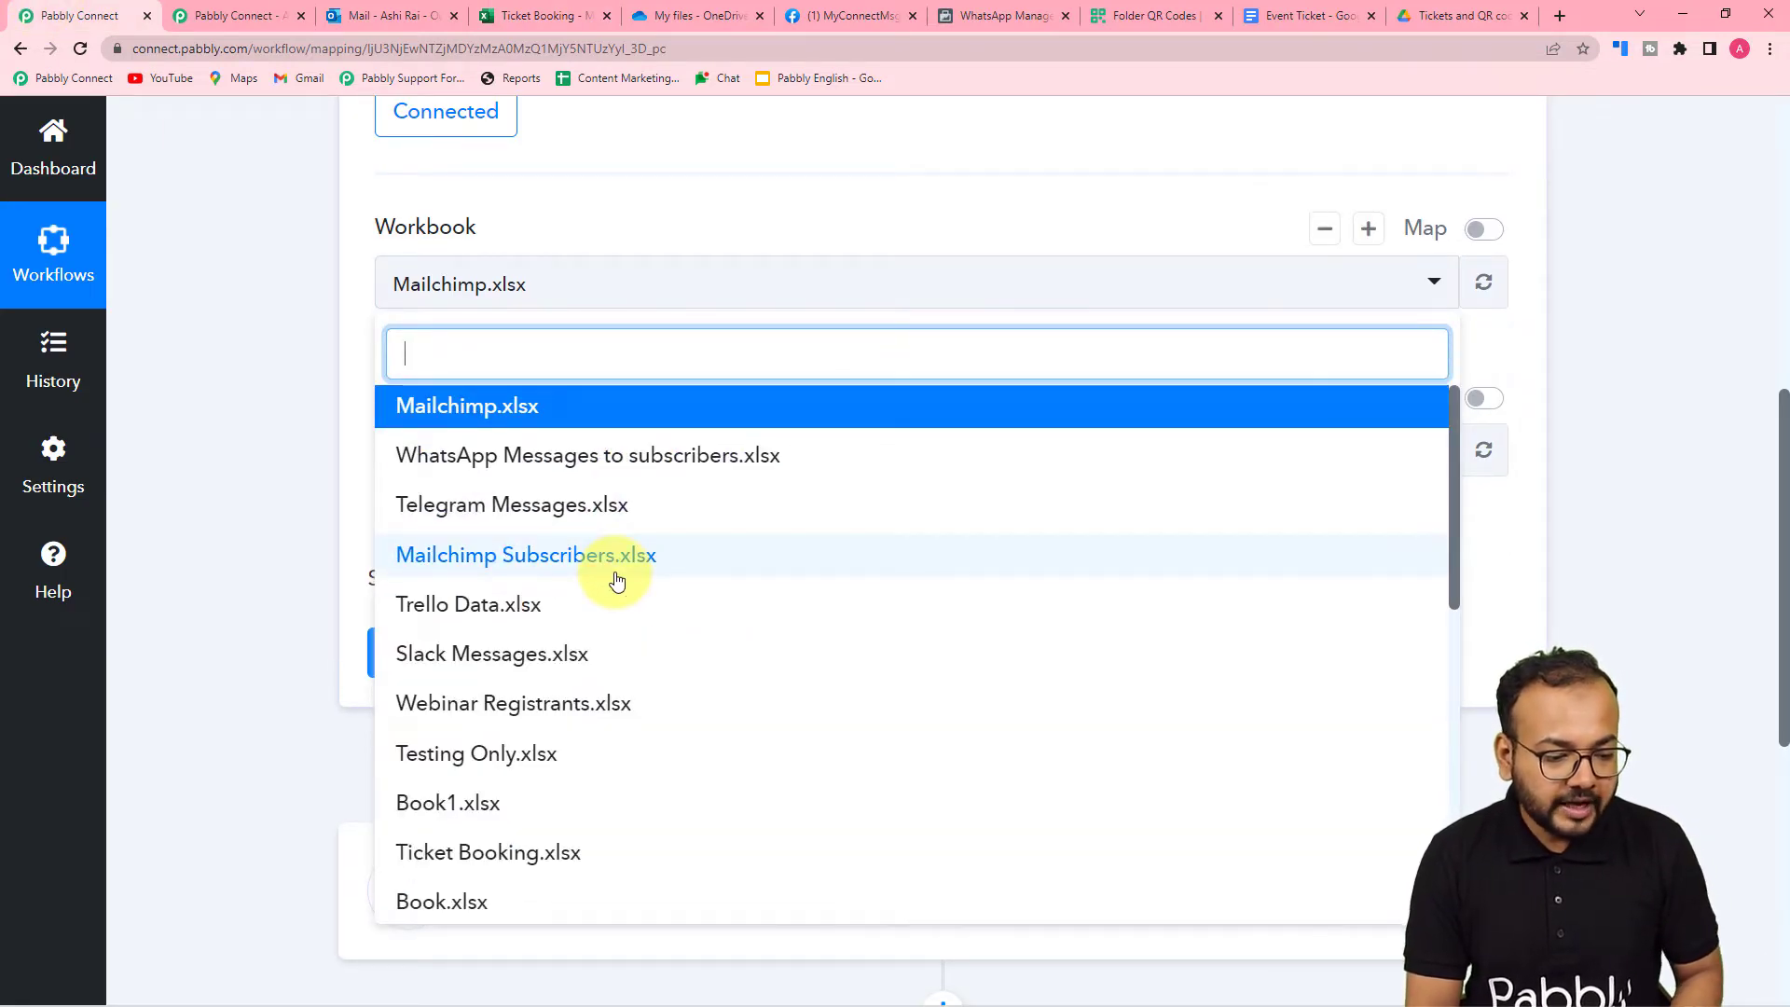
left_click(494, 861)
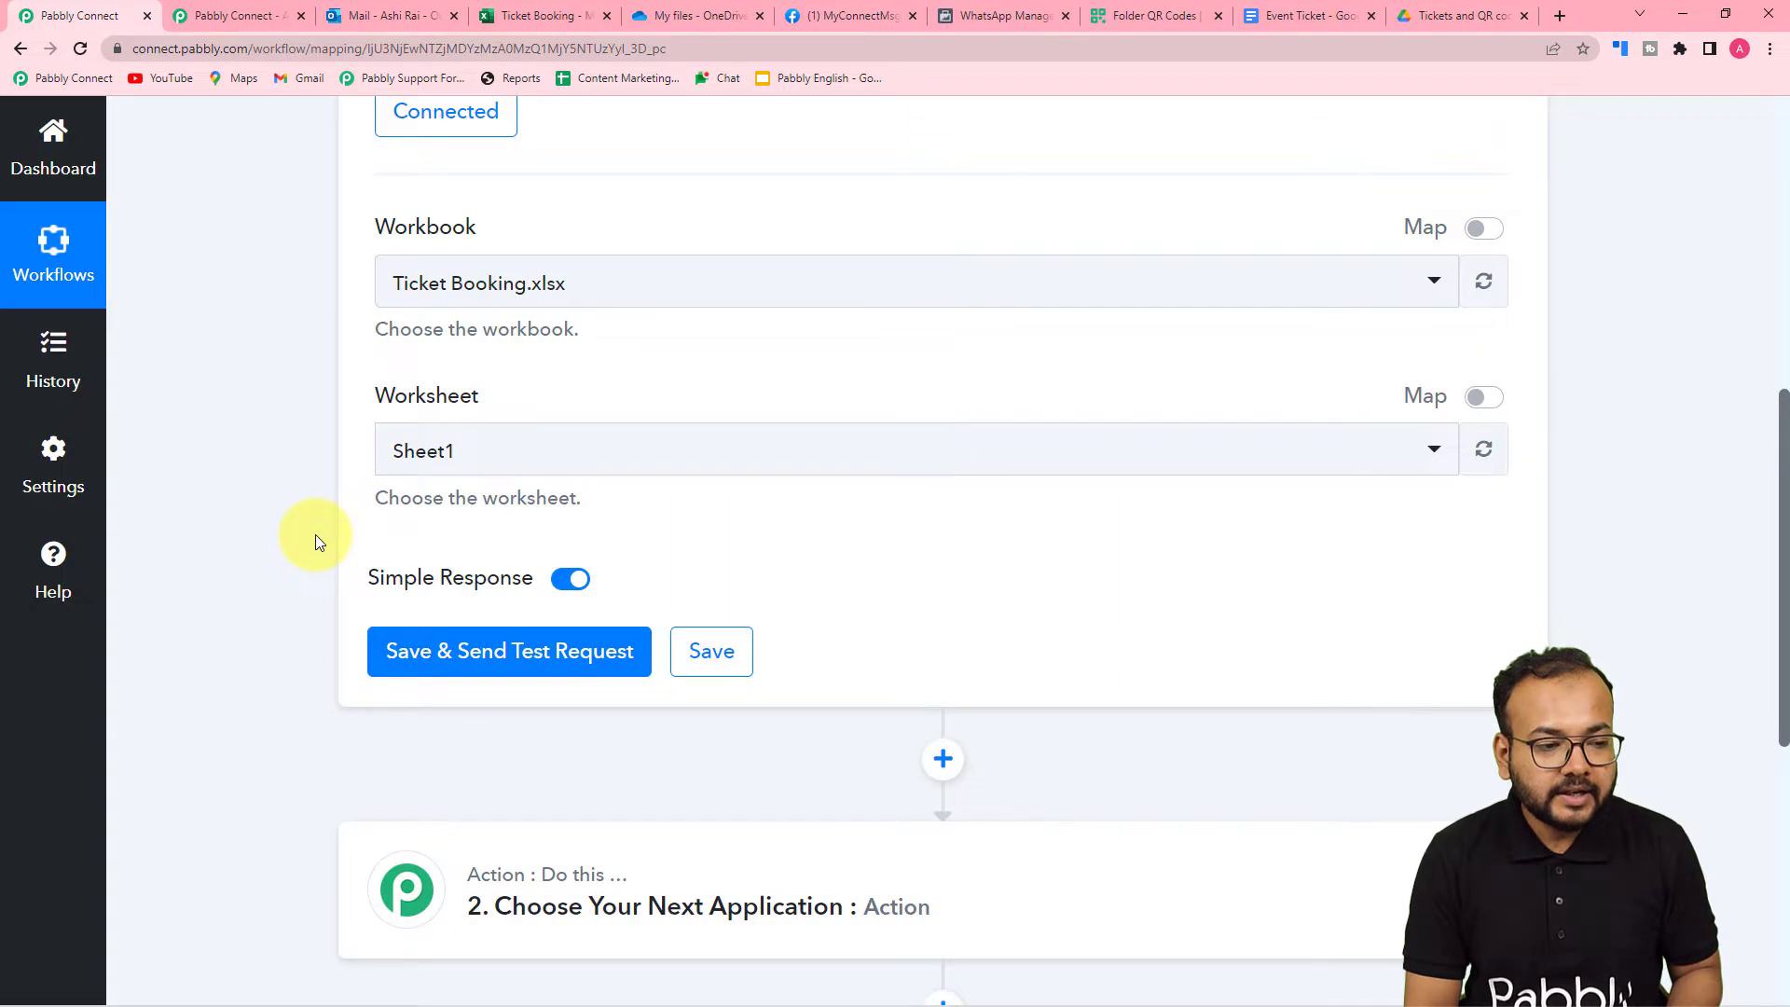
scroll(420, 372, "down", 2)
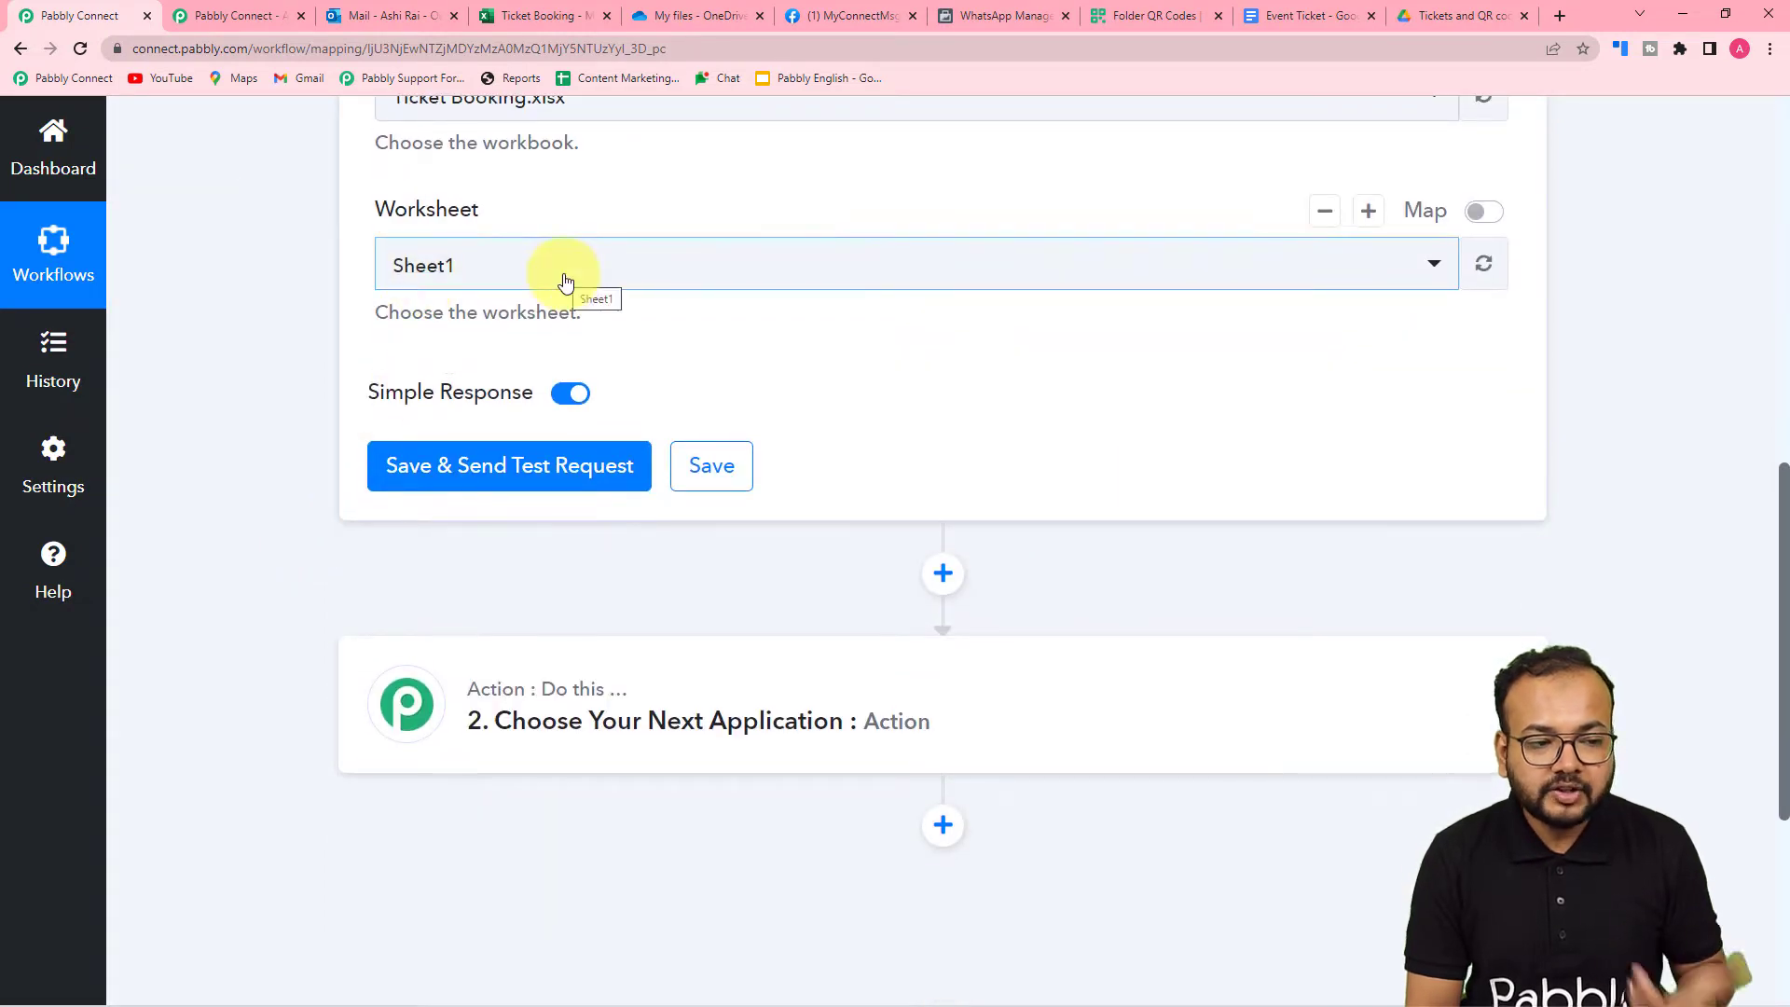
left_click(545, 15)
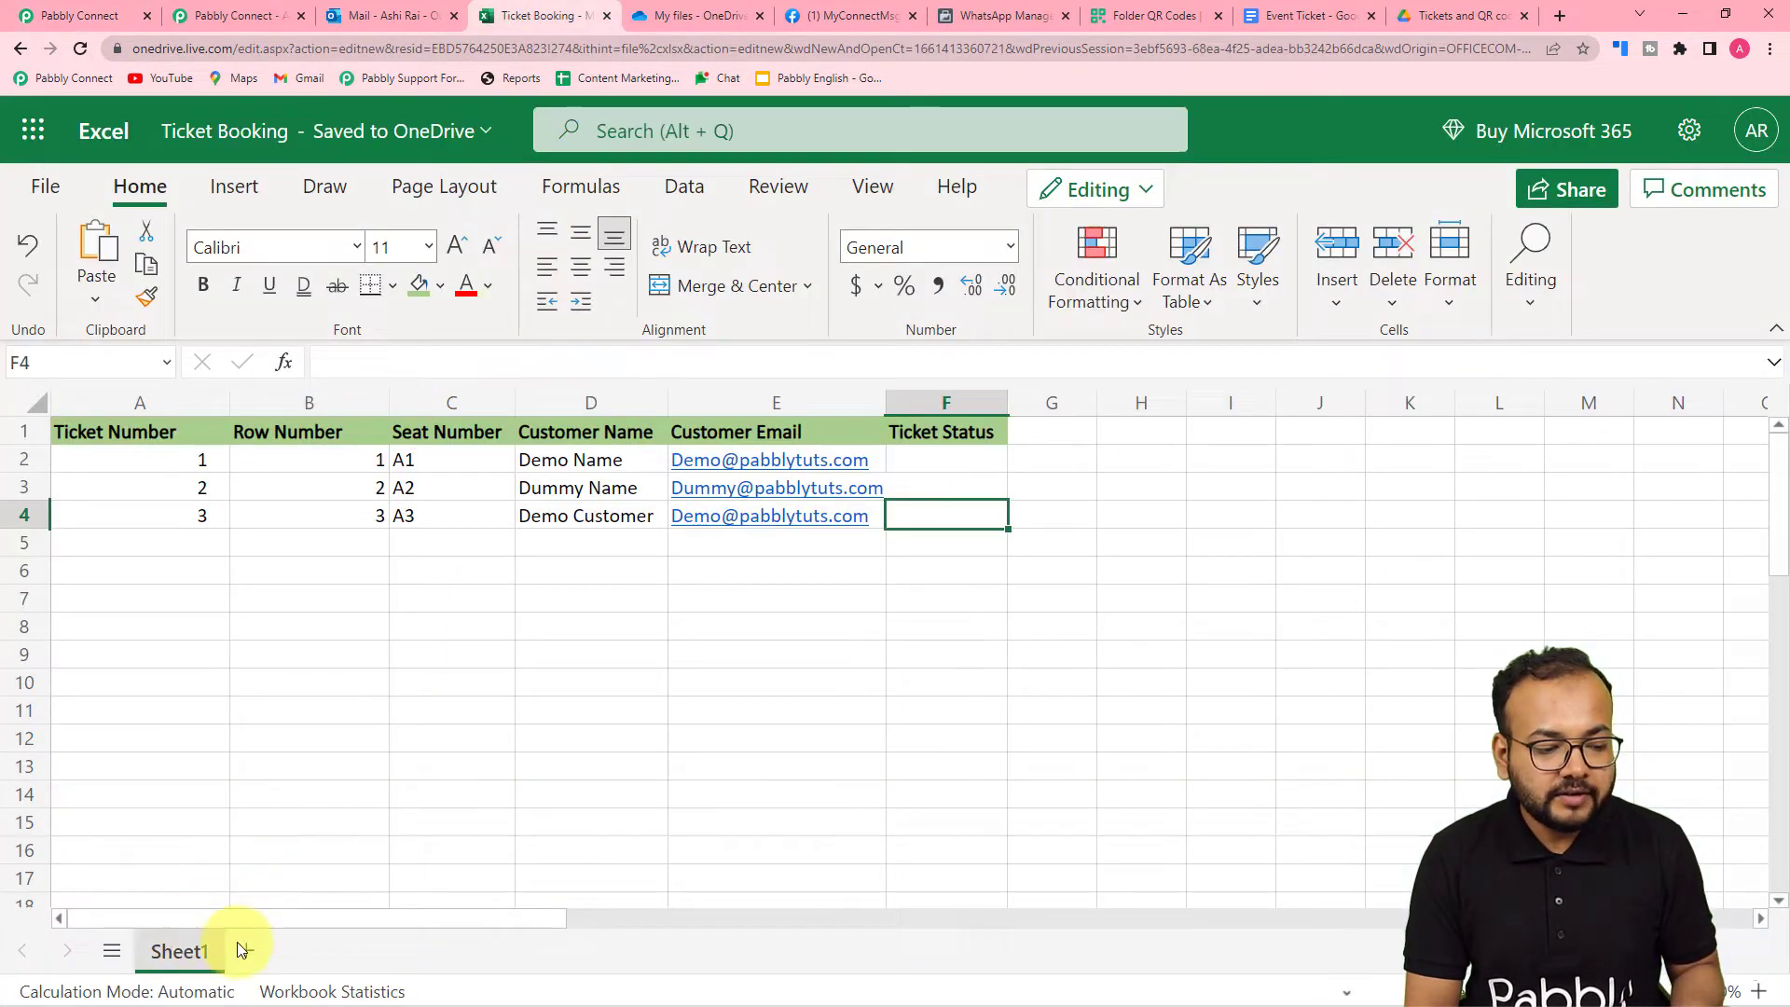
left_click(103, 17)
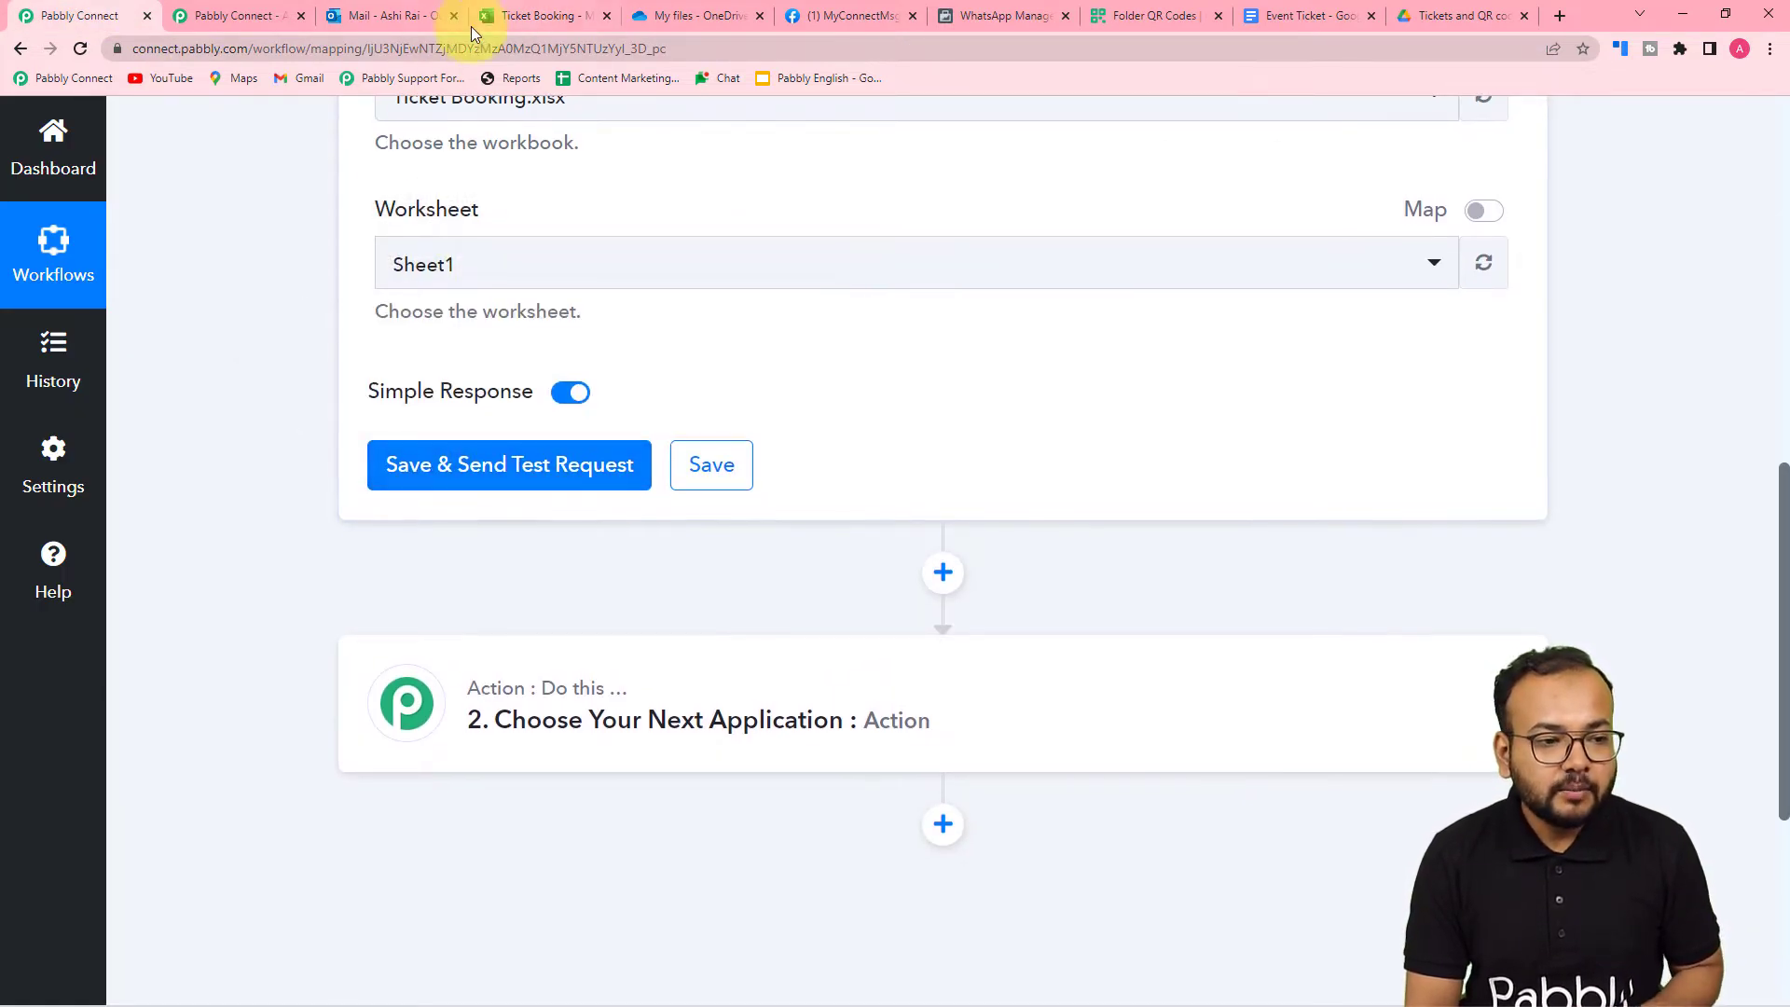
Check the booking rows in the Ticket Booking worksheet, and save the Excel trigger with a test request
left_click(527, 20)
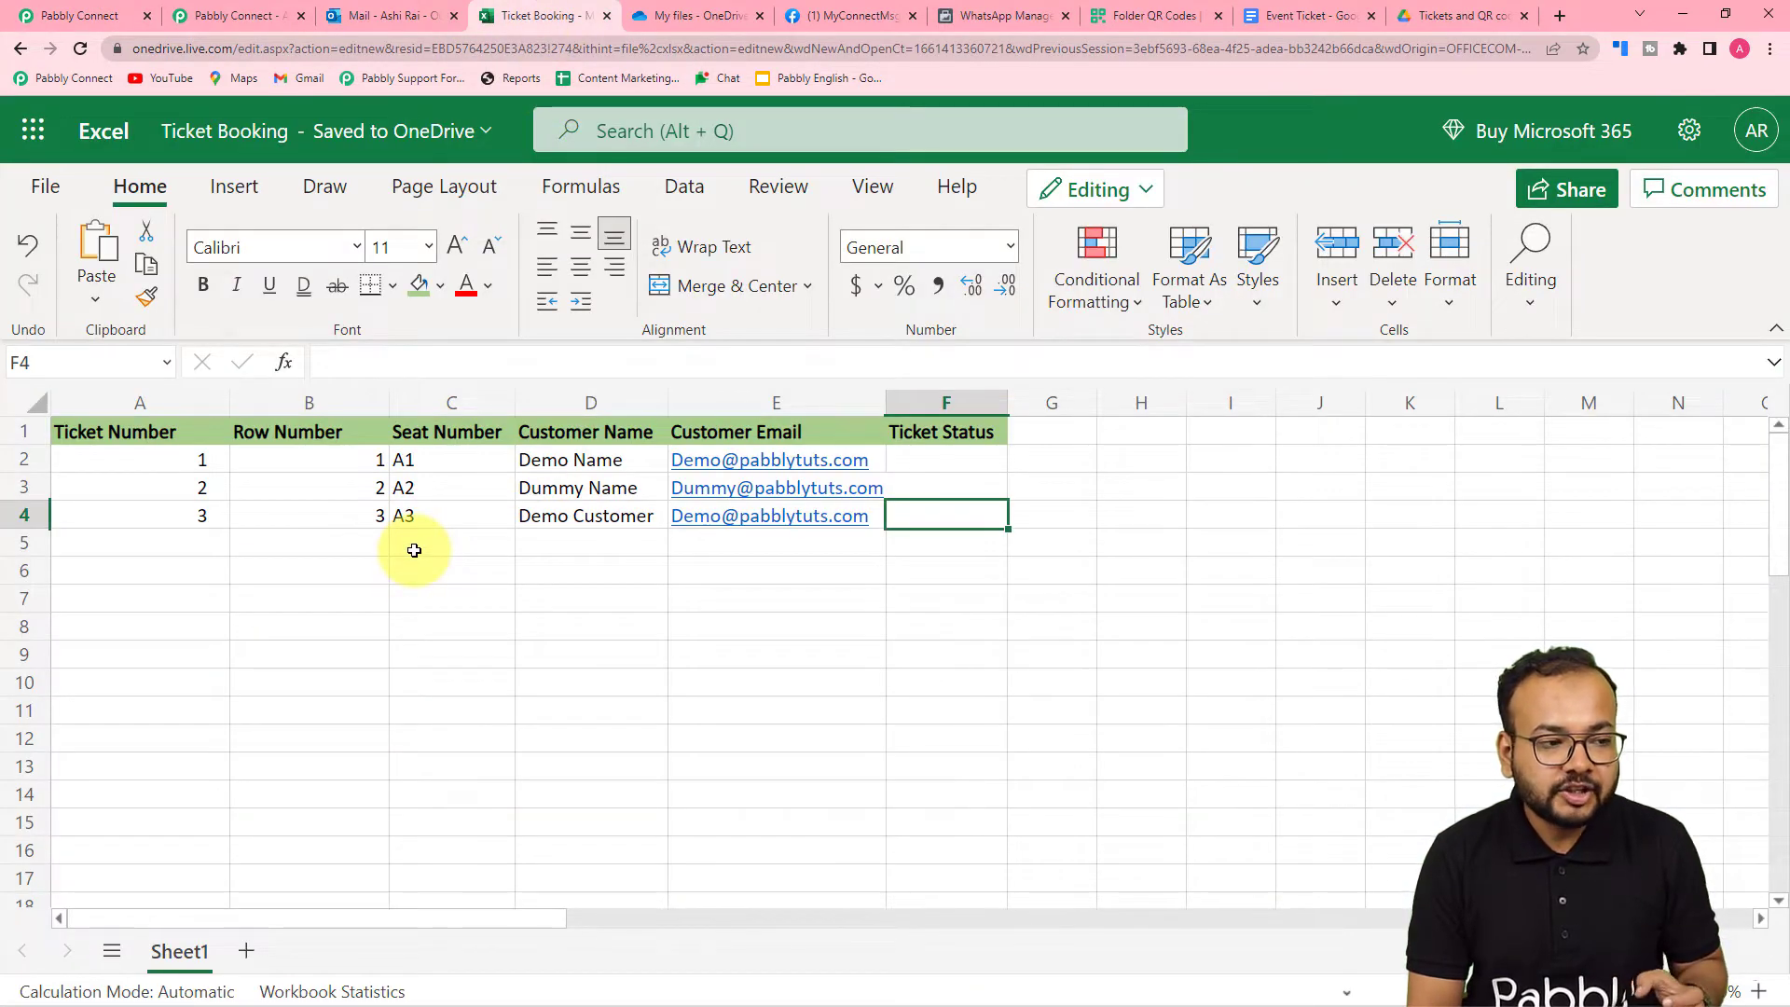
left_click(120, 19)
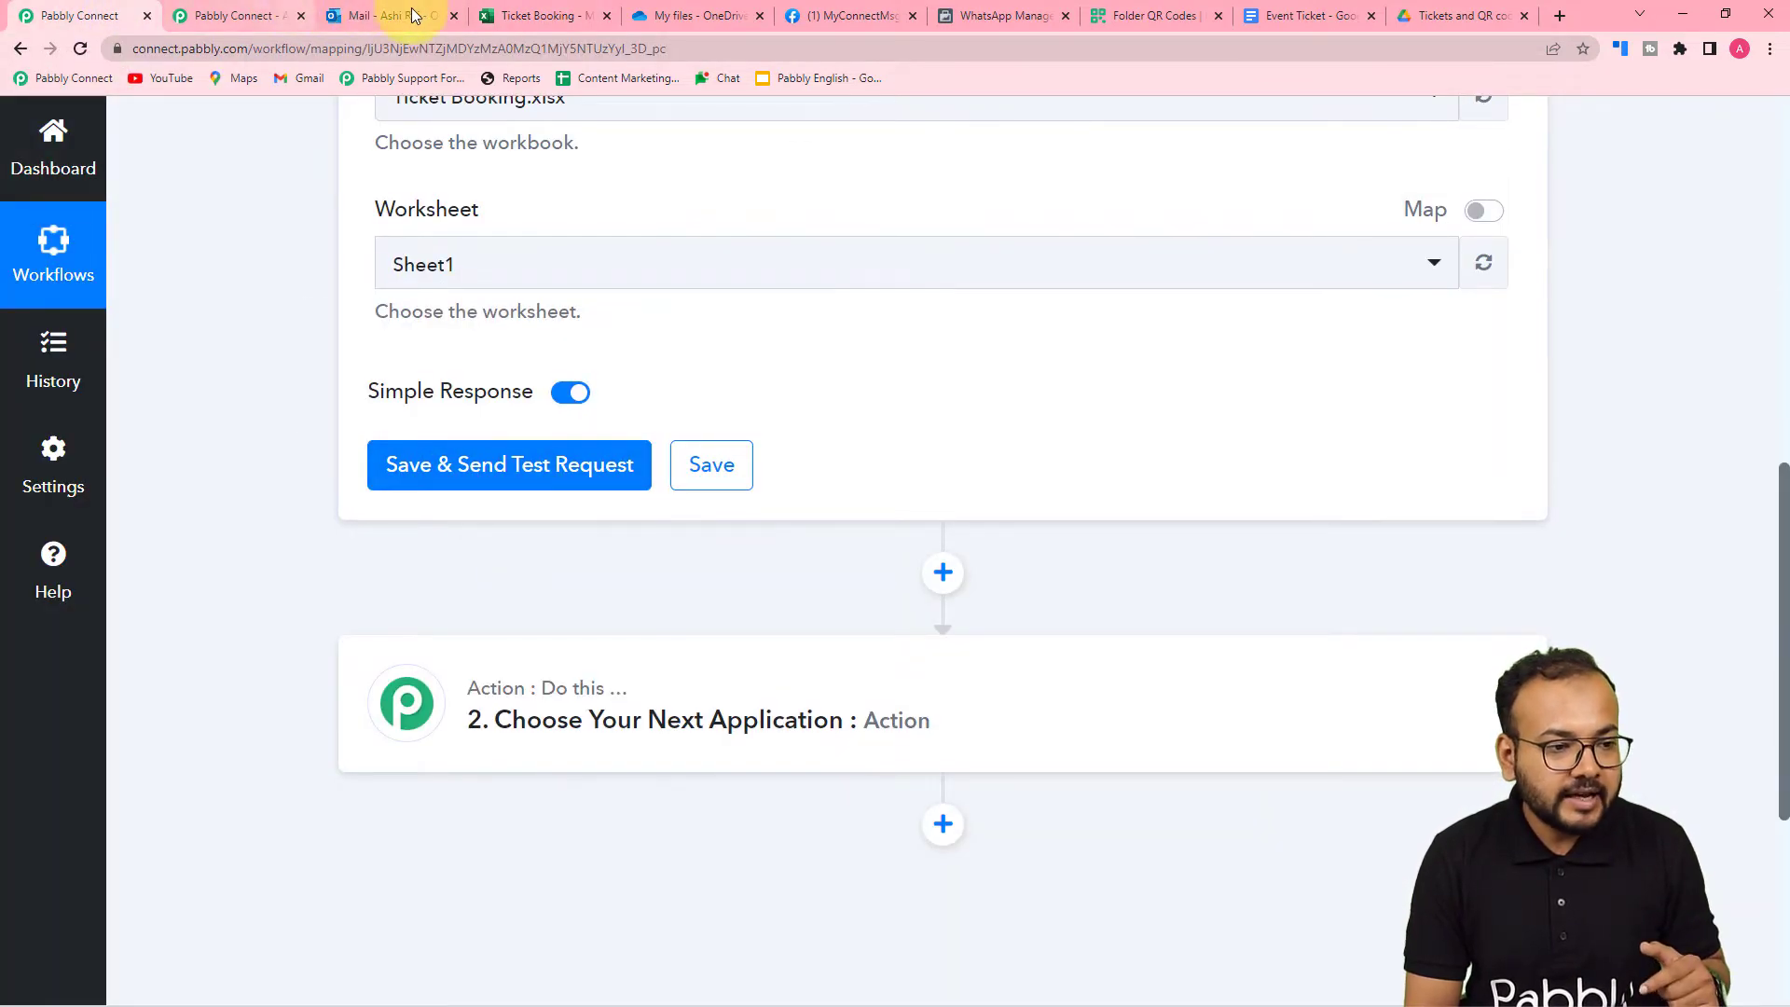
left_click(529, 15)
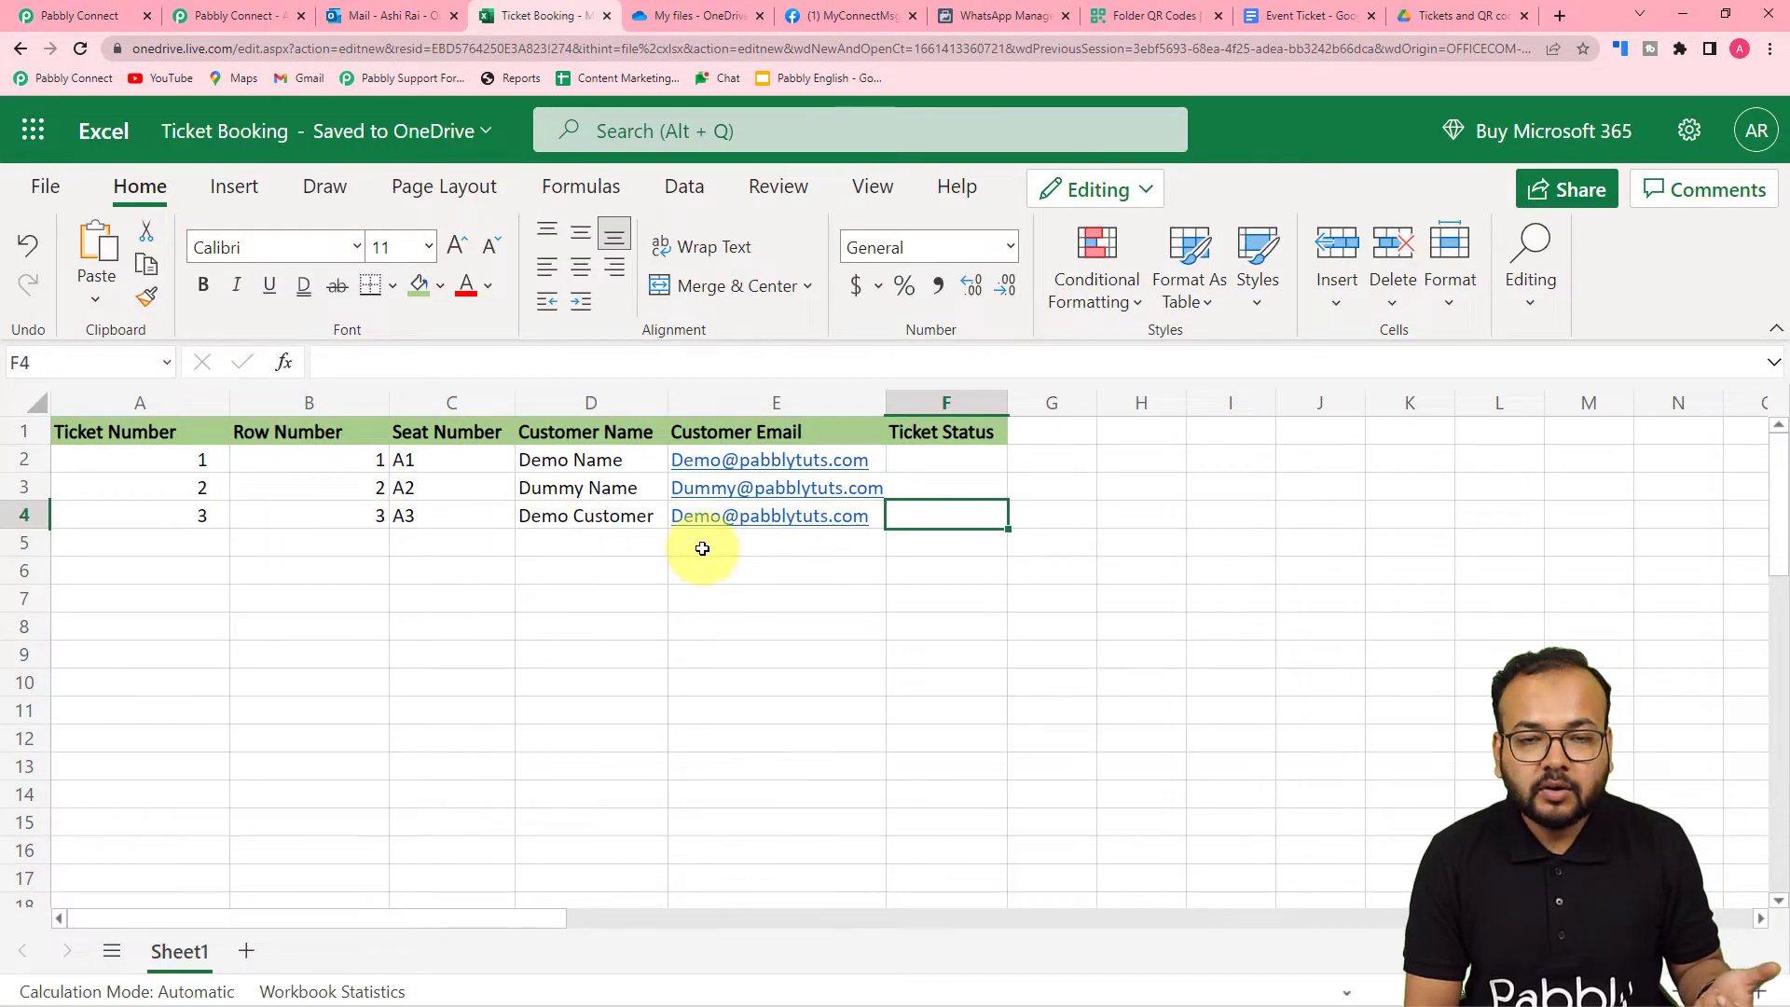
left_click(109, 16)
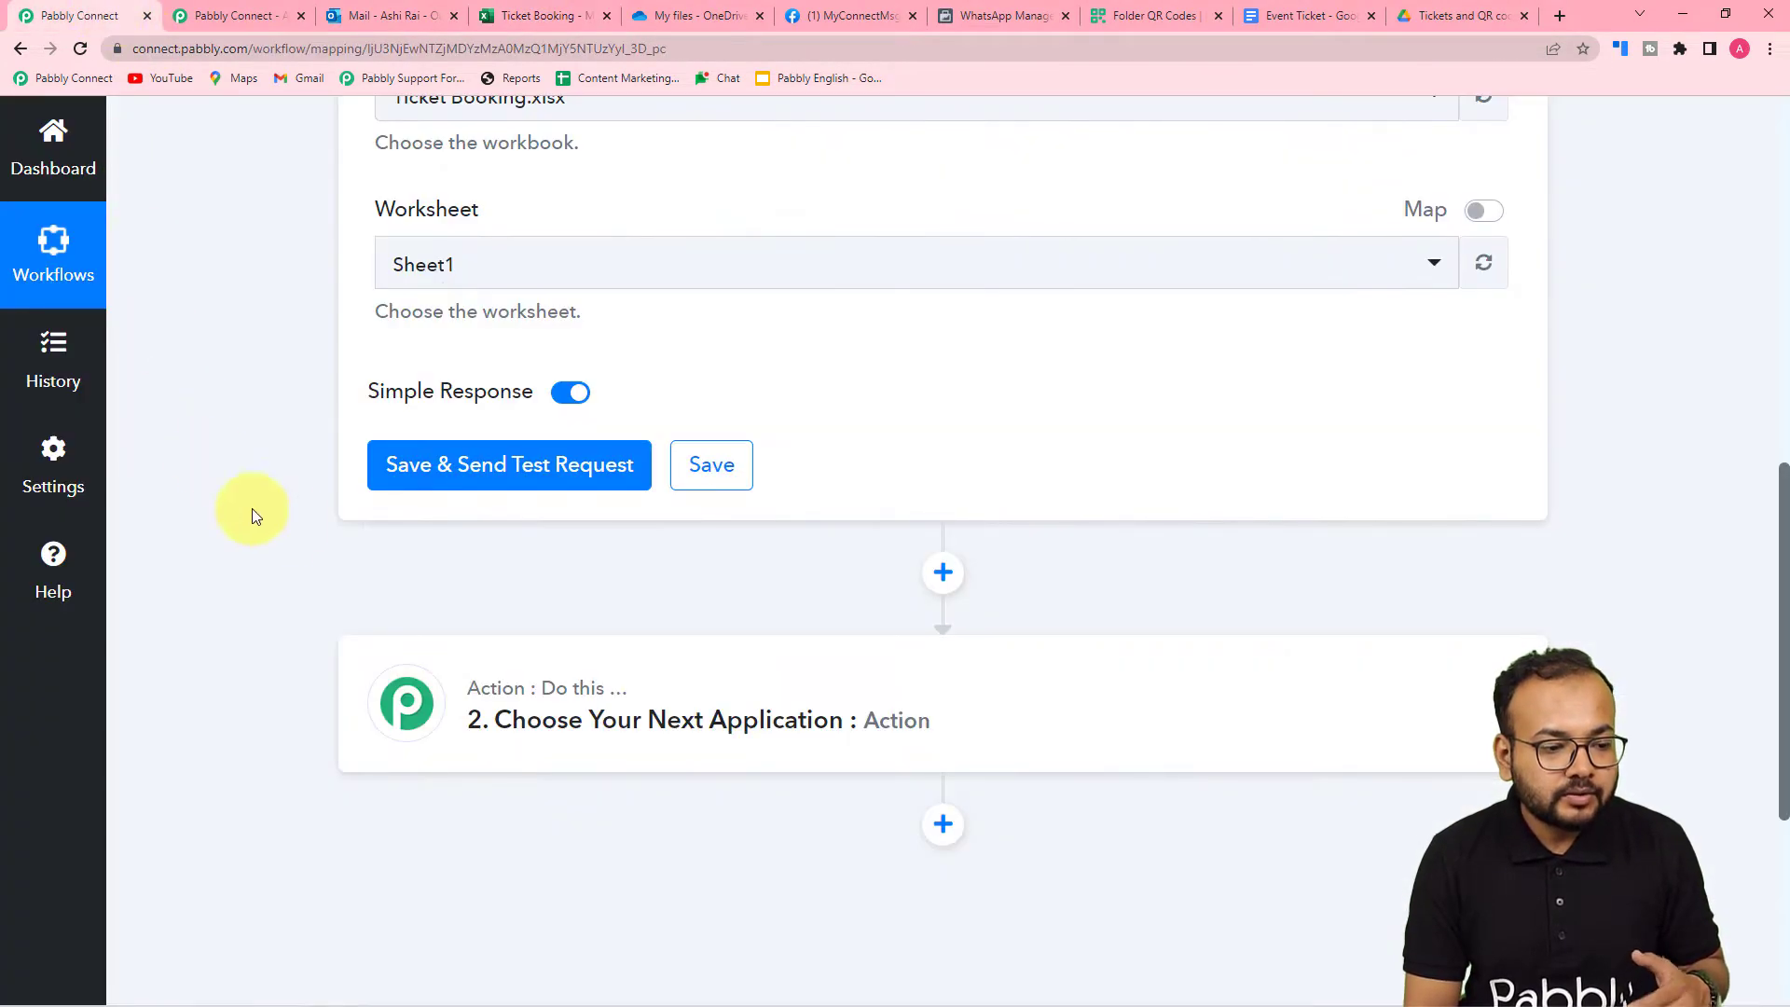
left_click(400, 466)
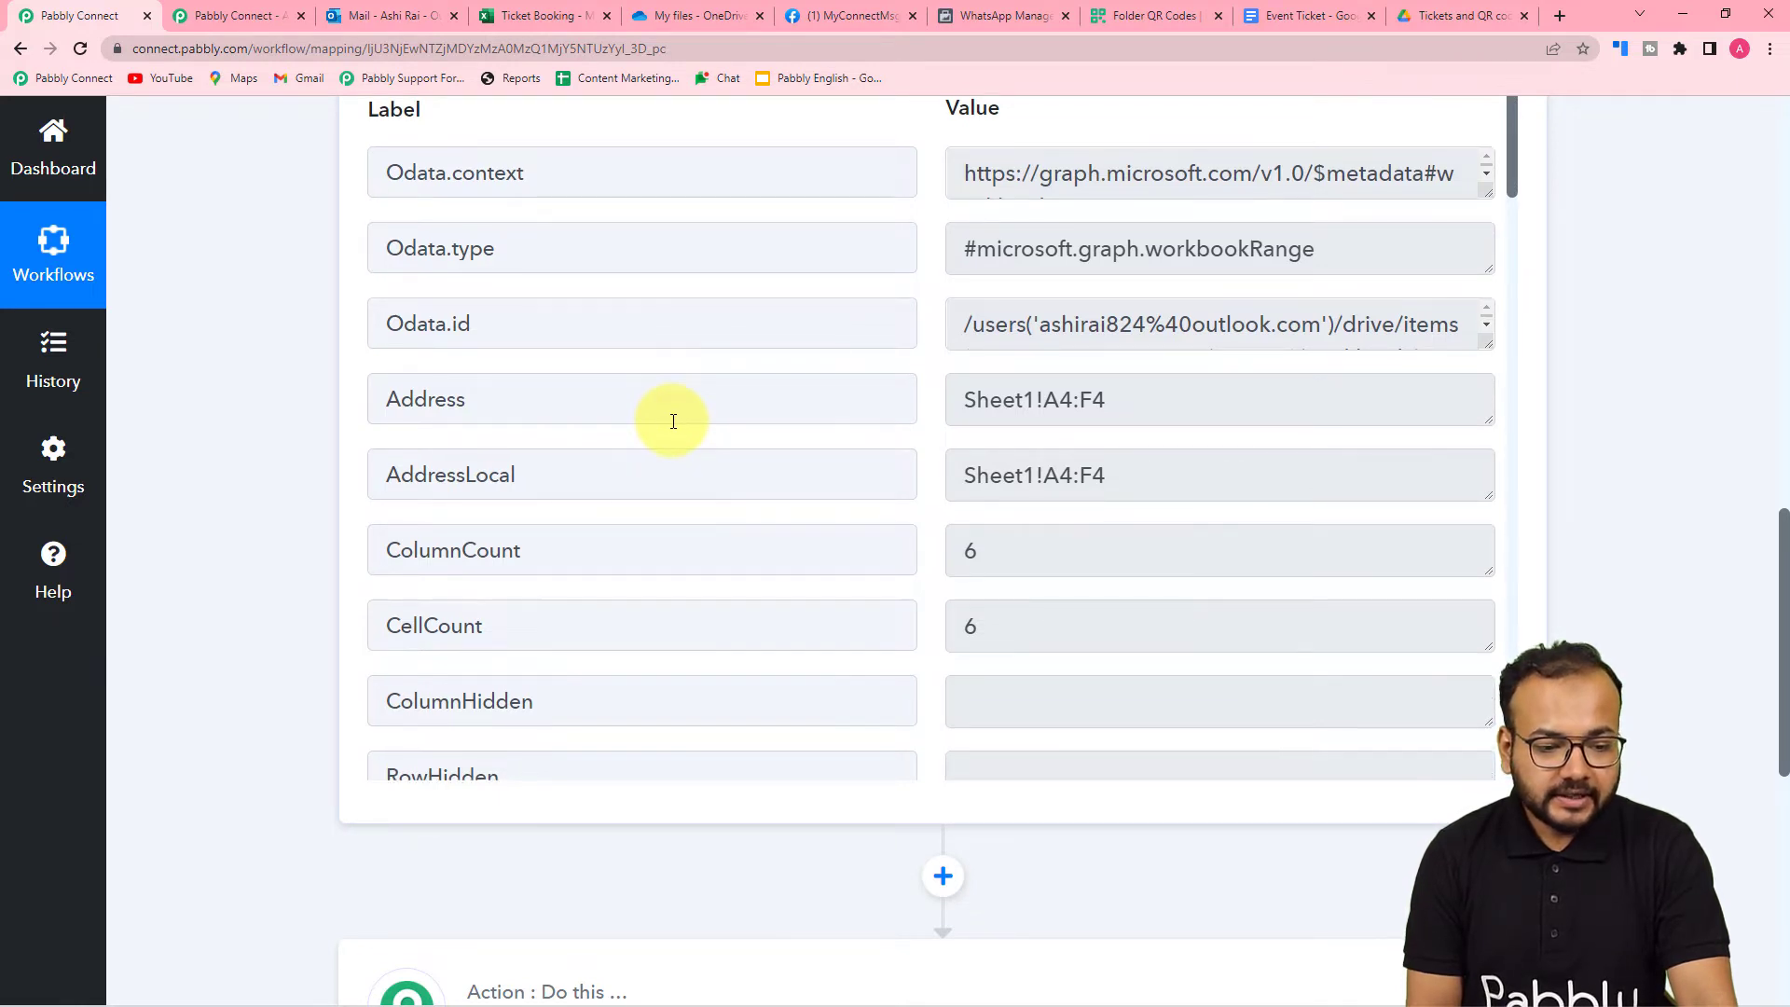
Examine the trigger's response fields and compare them with the last booking row in the Ticket Booking worksheet
scroll(673, 421, "down", 5)
scroll(673, 422, "down", 7)
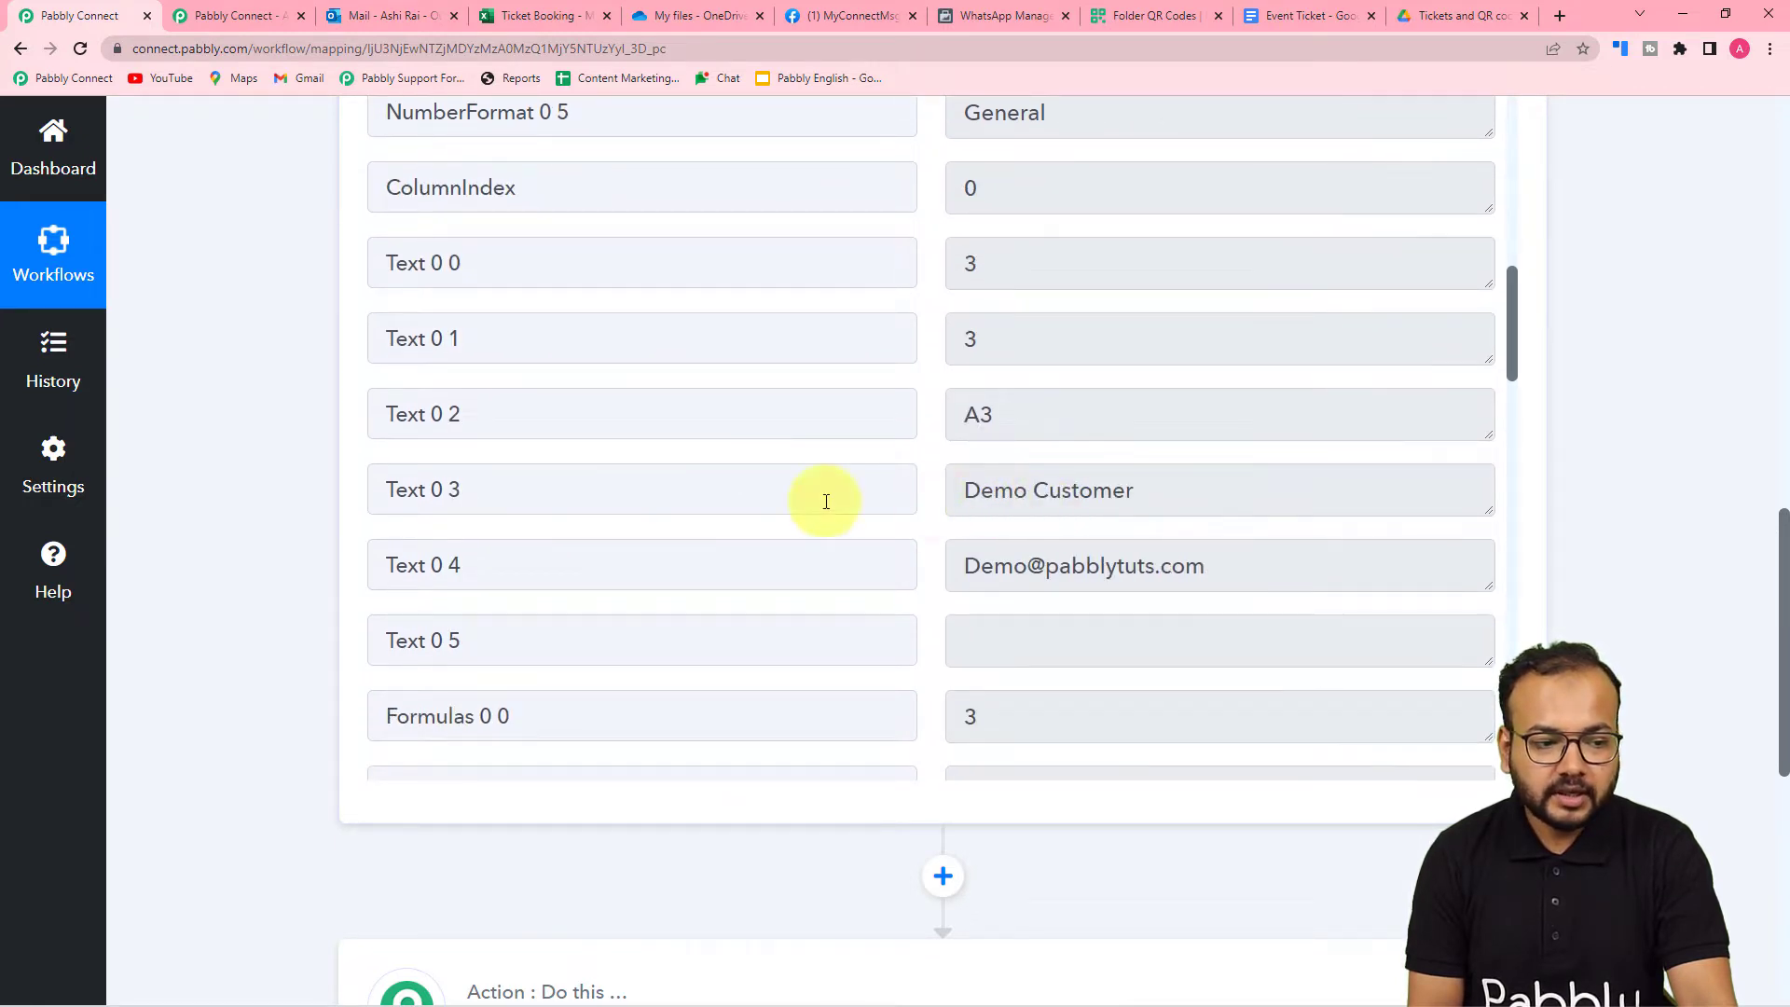
scroll(748, 501, "down", 2)
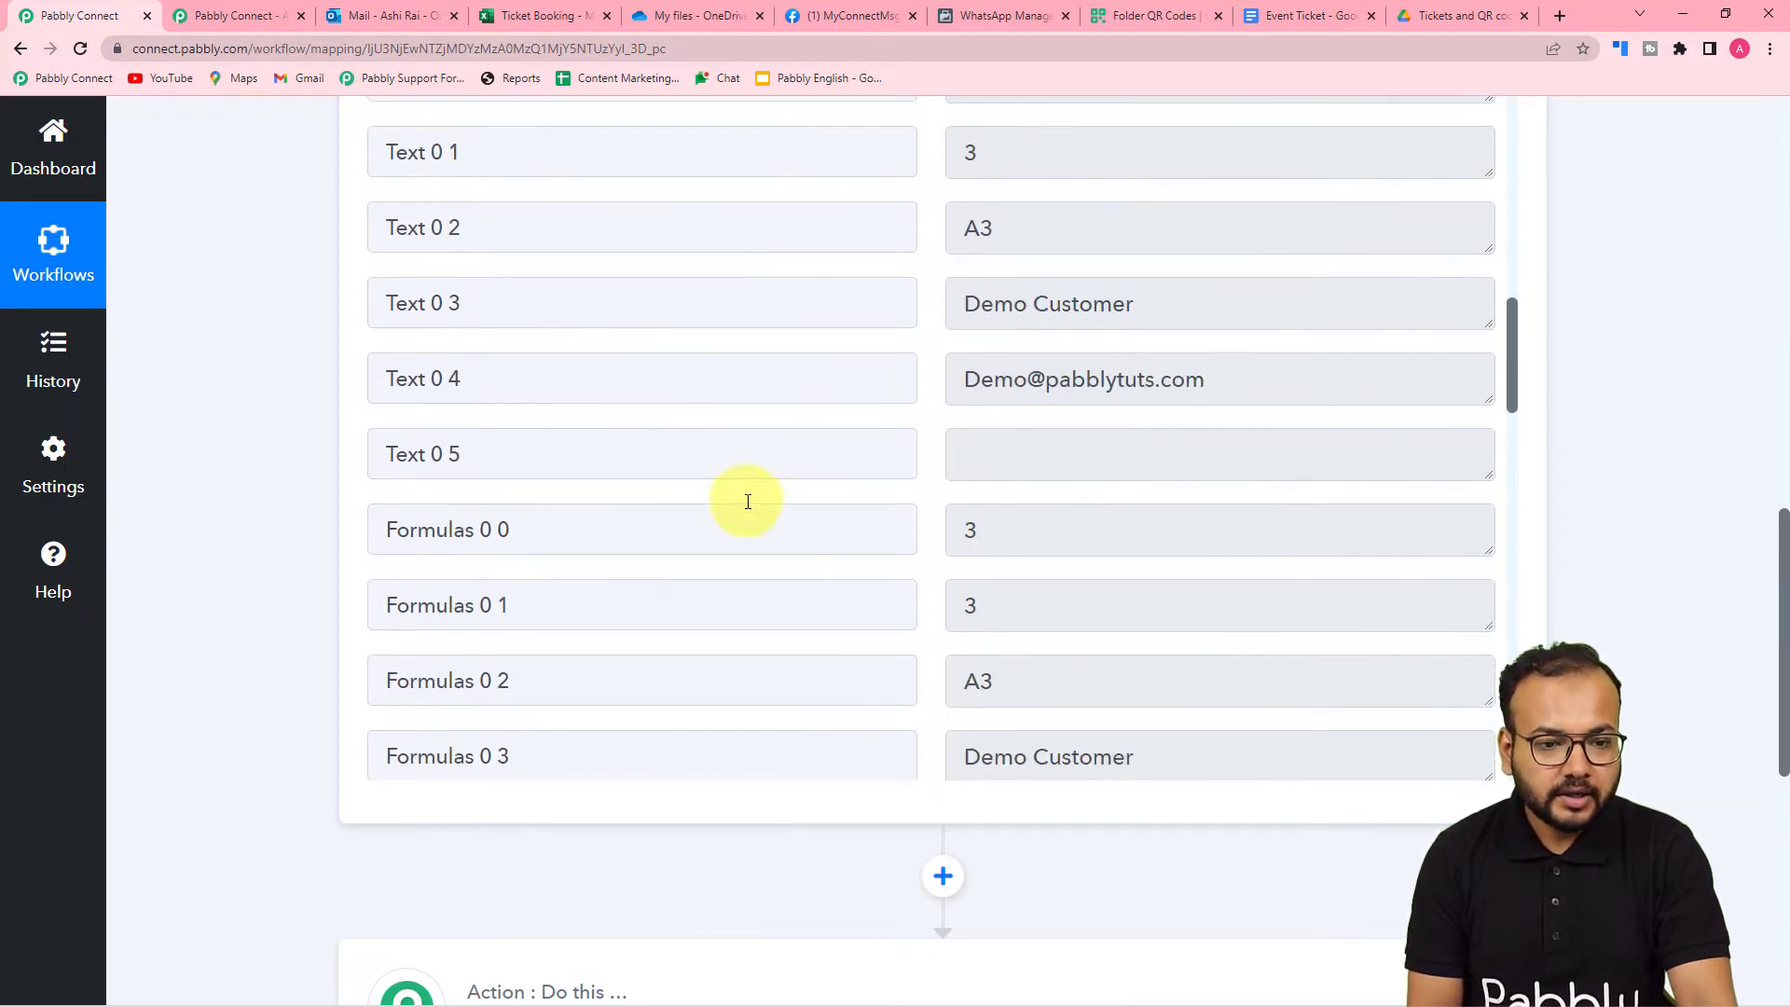
scroll(783, 343, "down", 1)
scroll(781, 343, "down", 2)
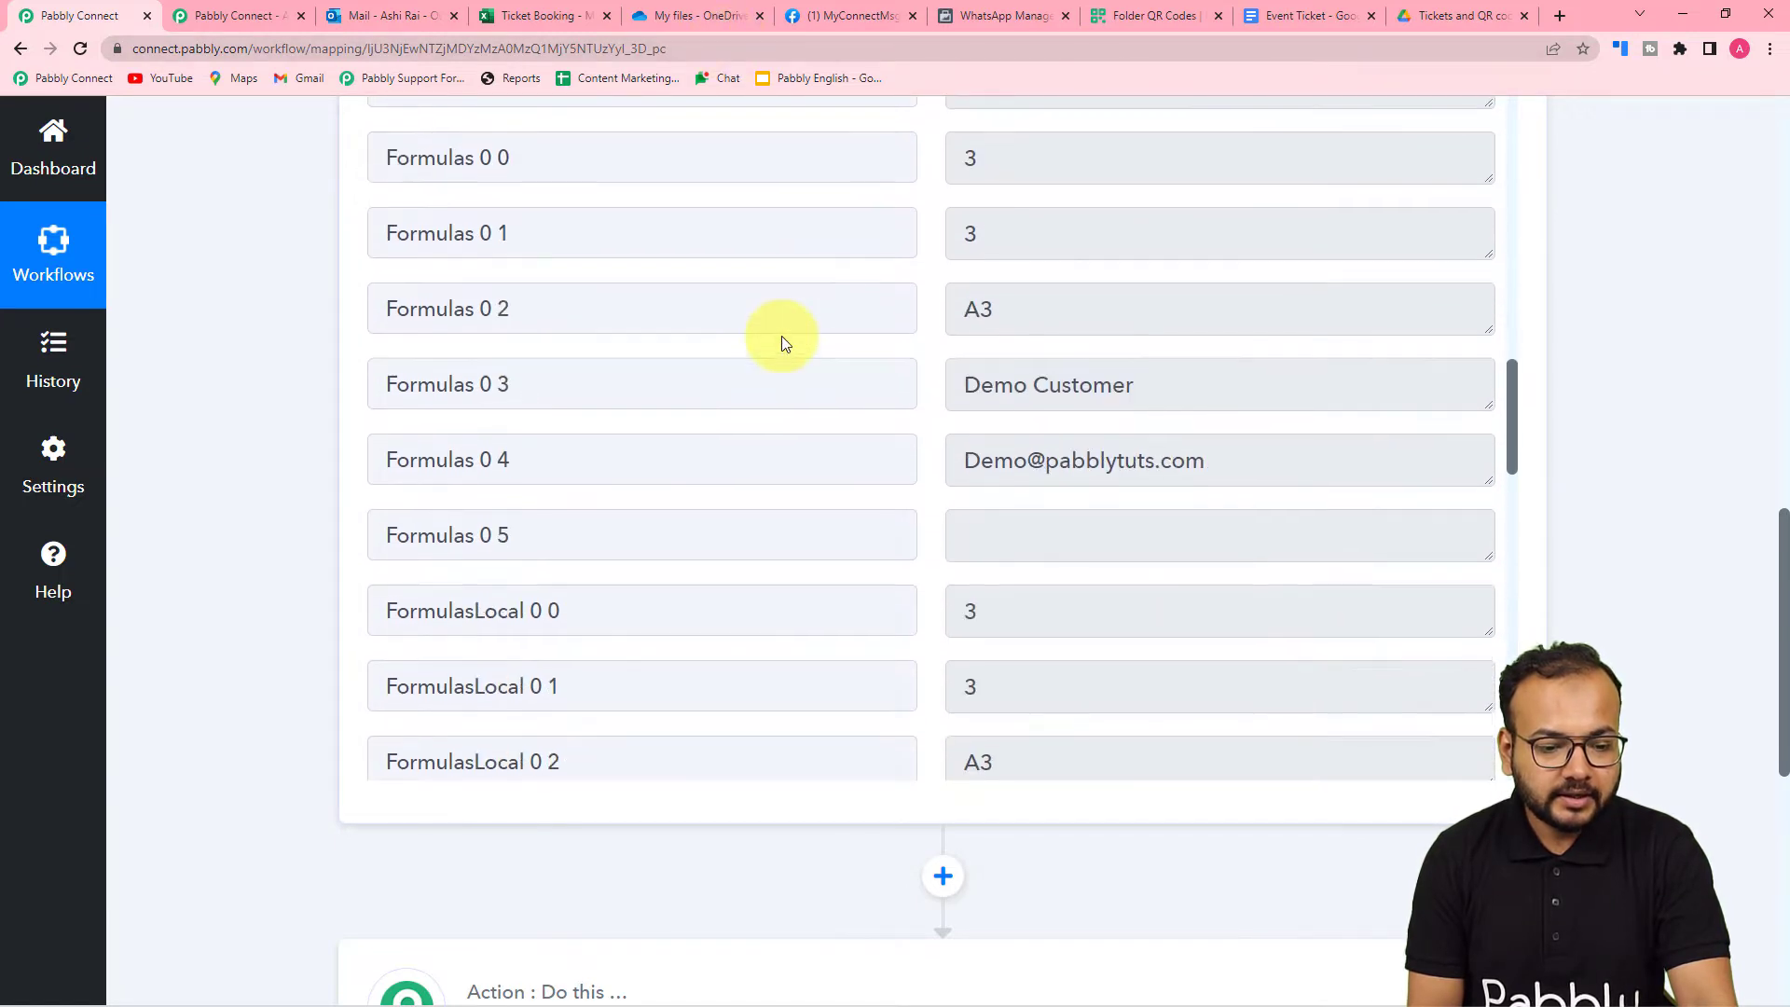
scroll(781, 343, "down", 2)
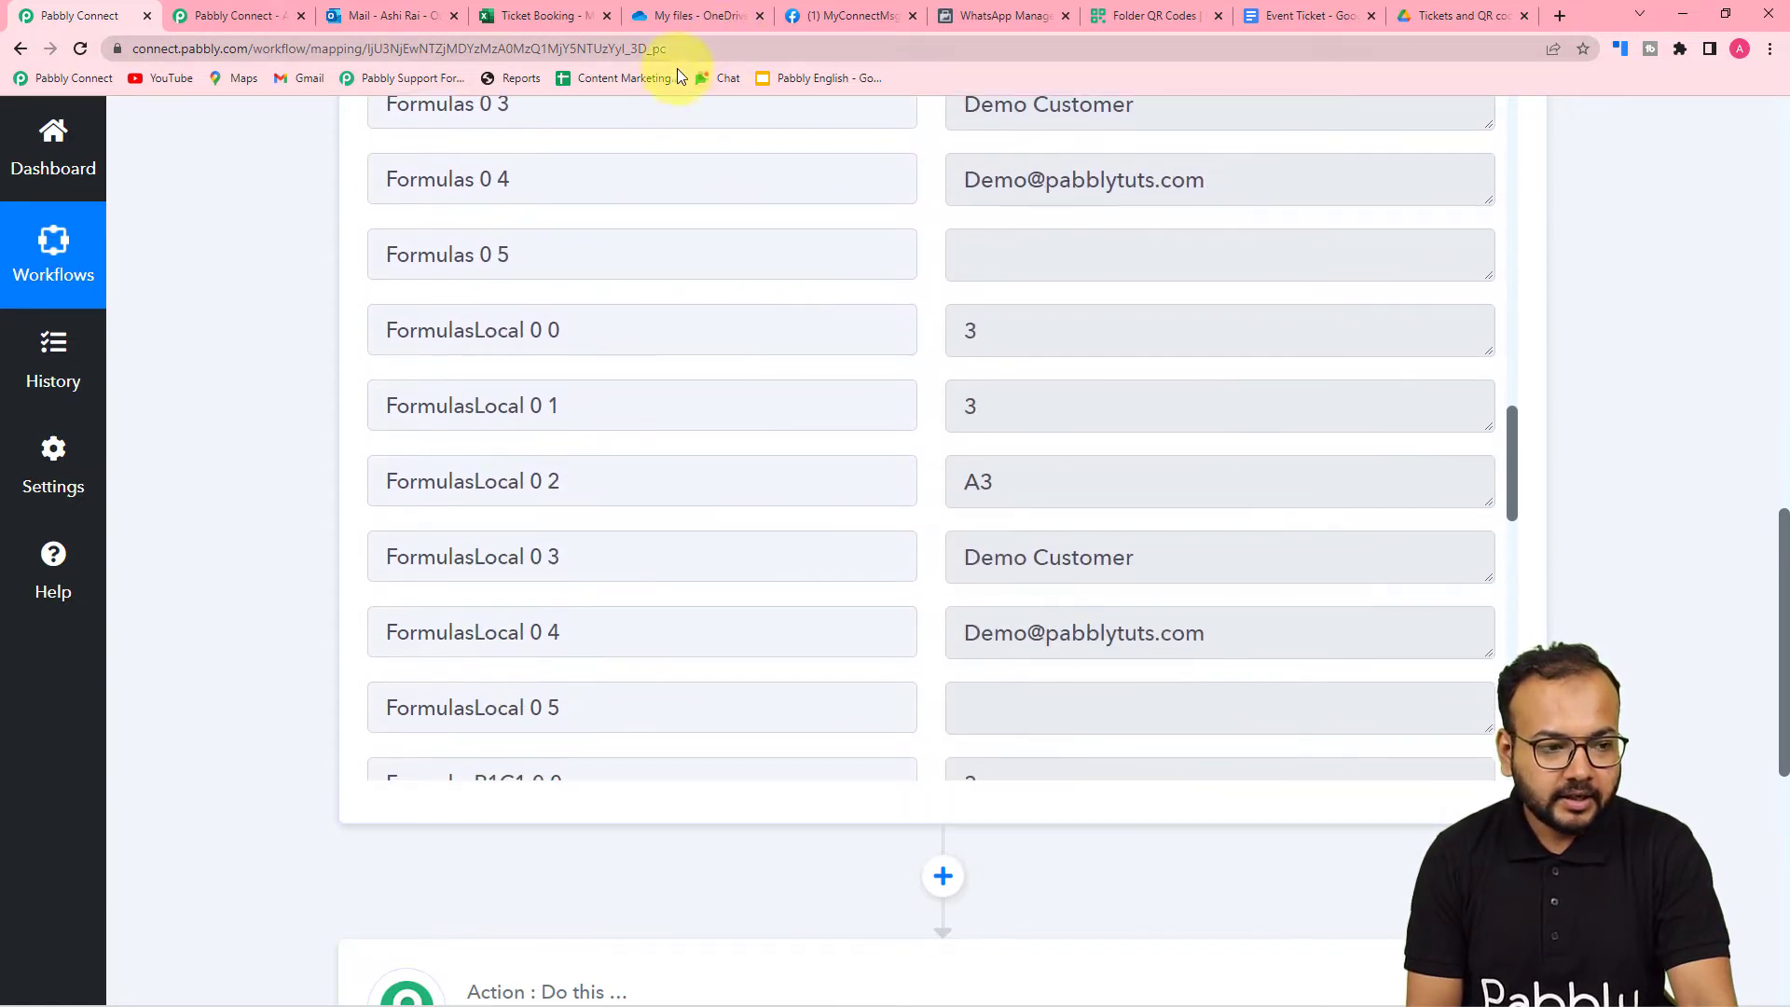
left_click(550, 16)
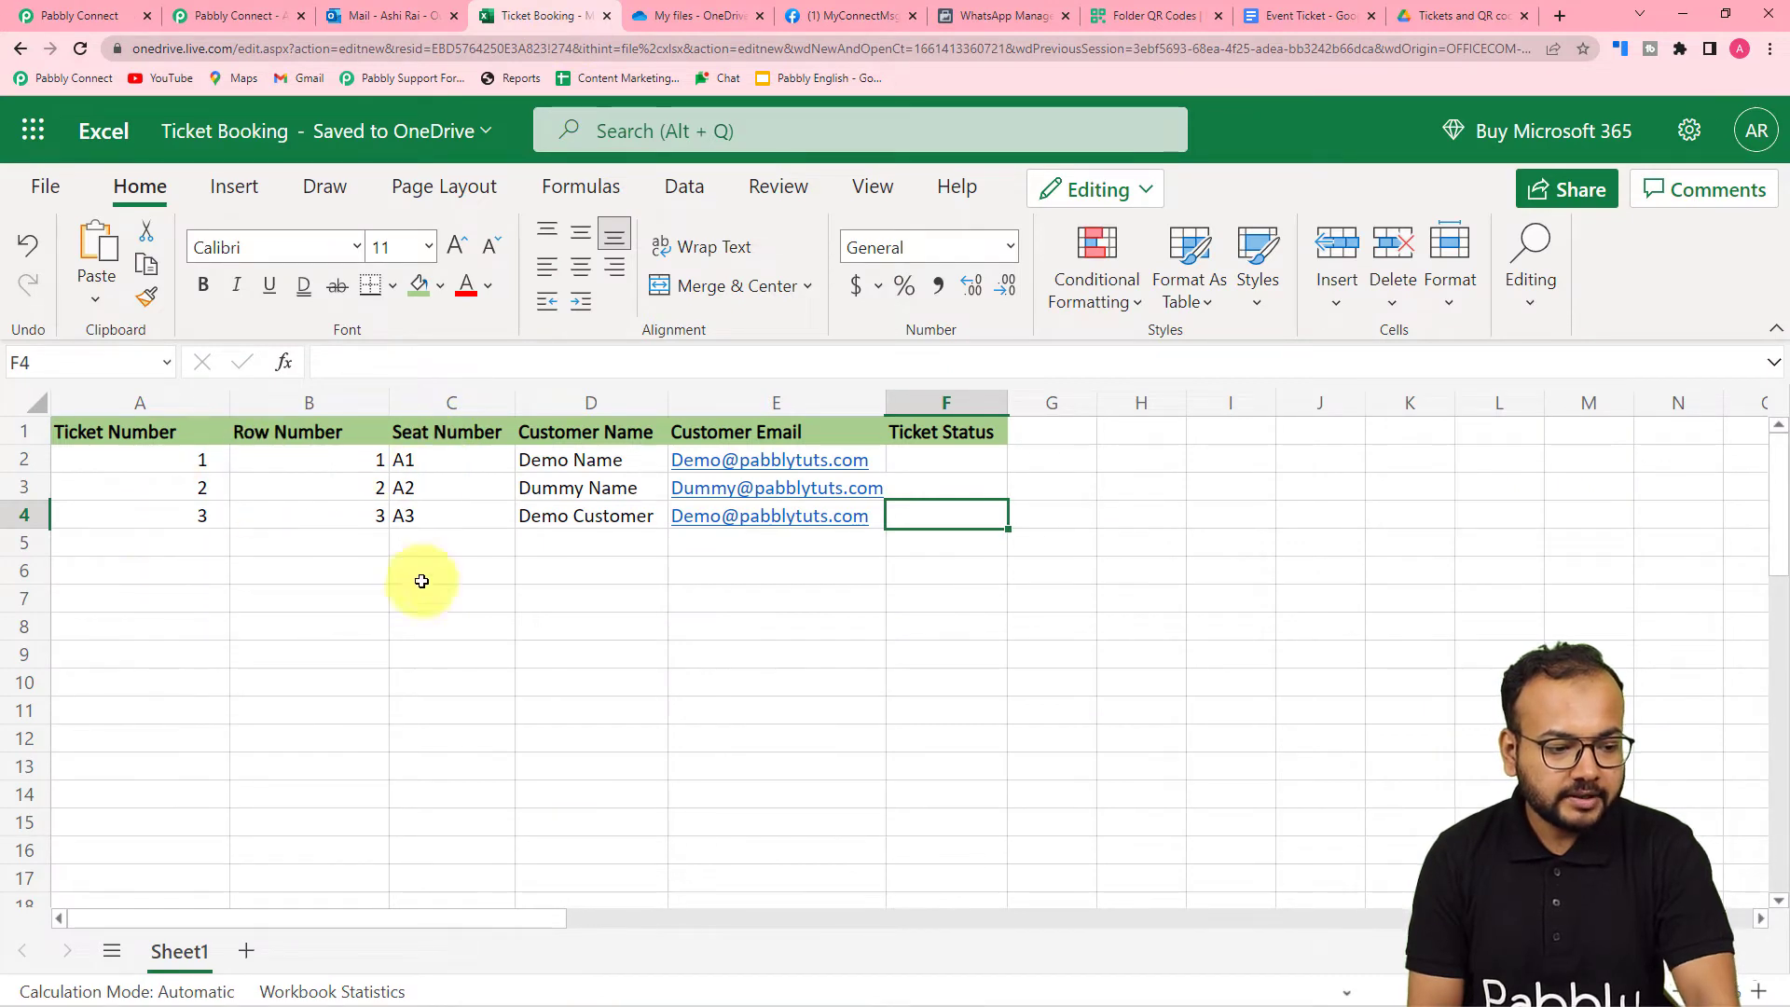
left_click(70, 19)
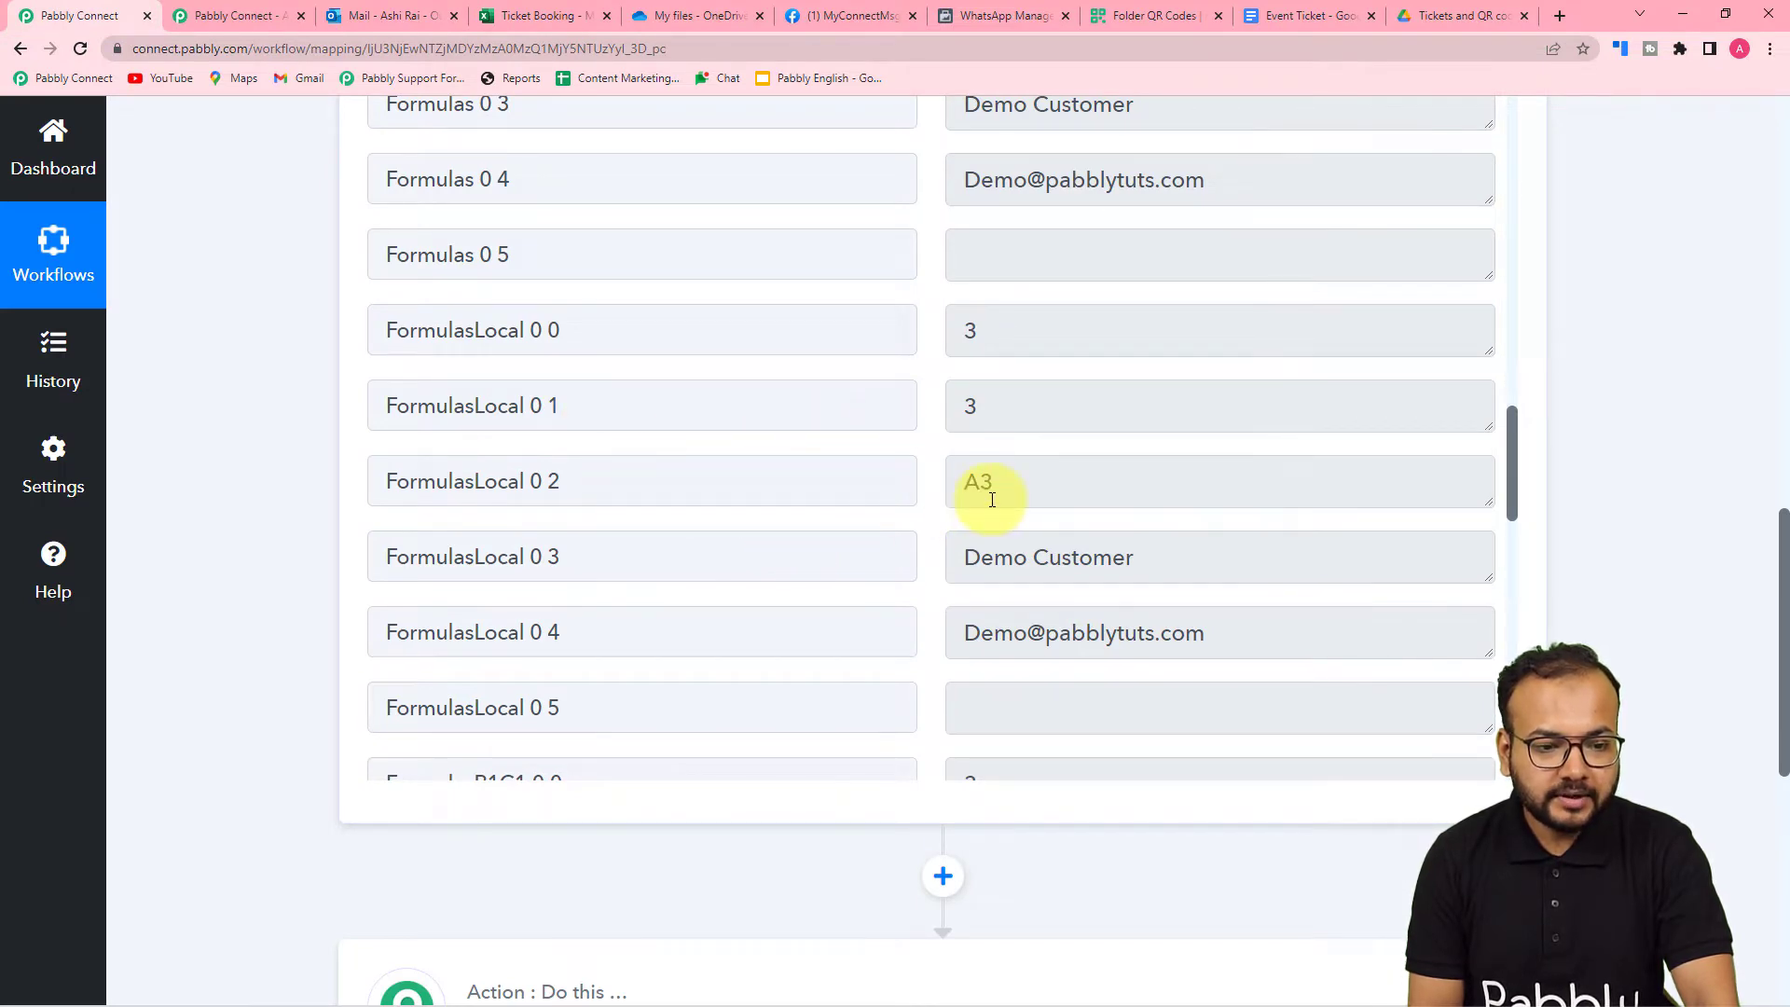
scroll(825, 550, "down", 5)
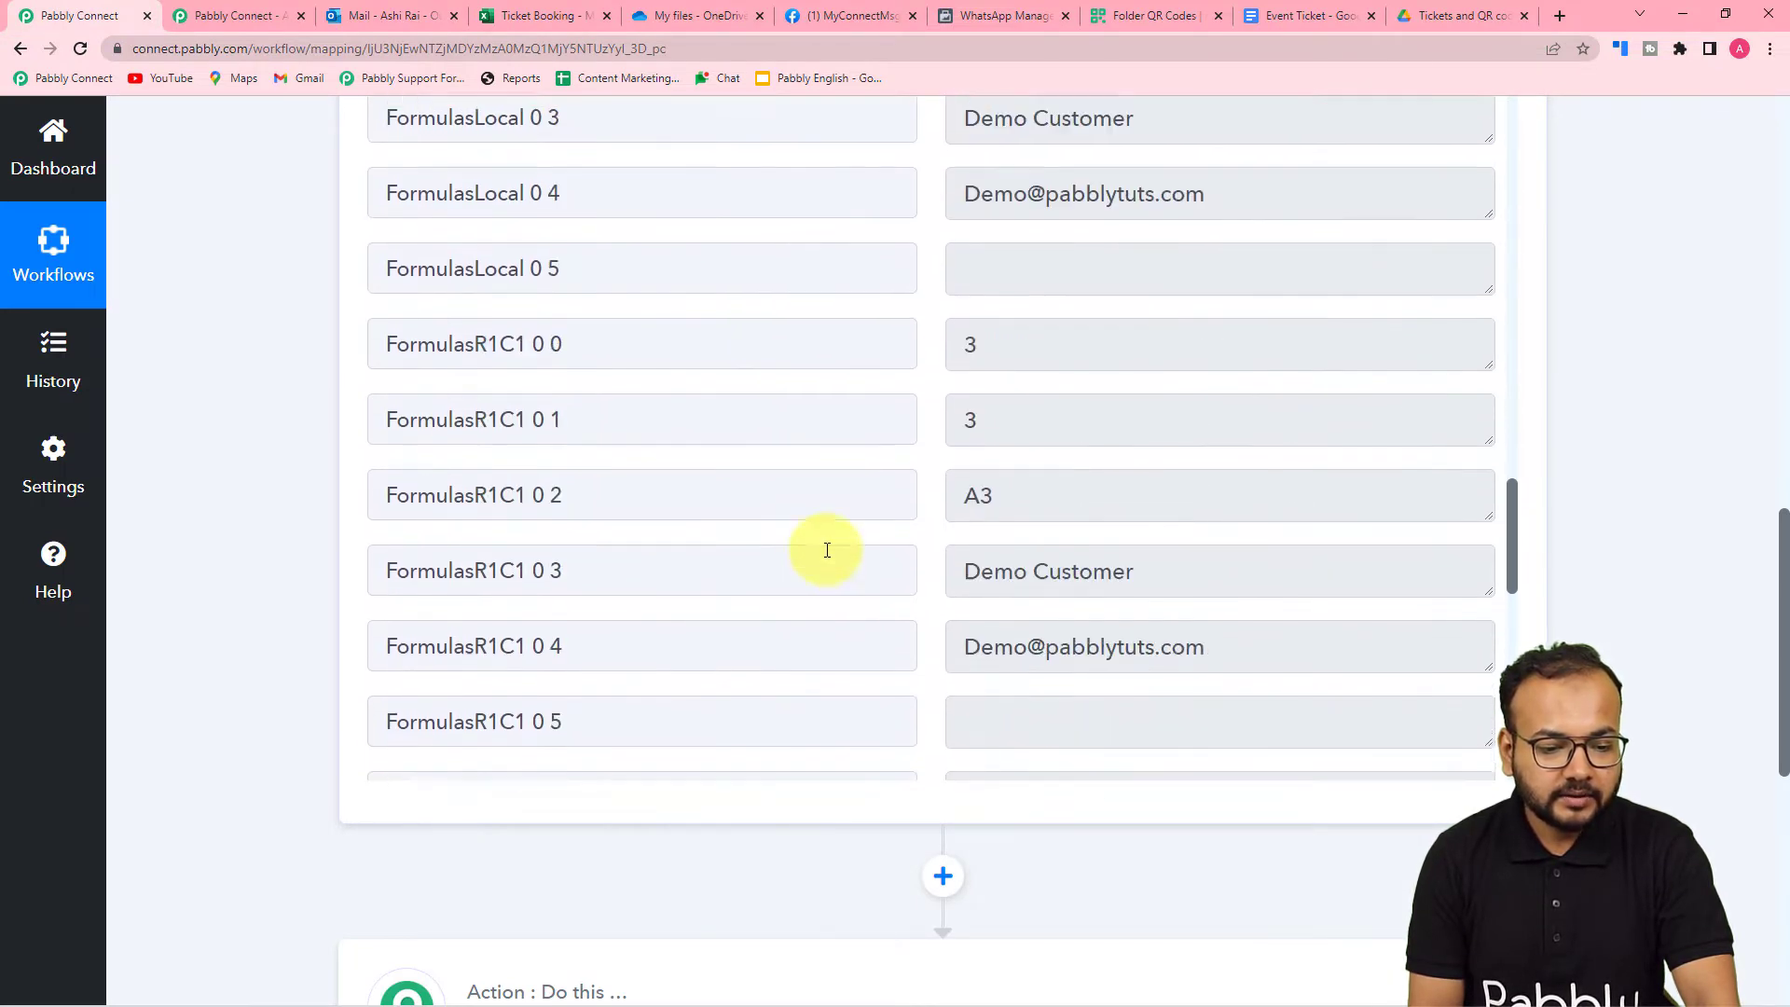
scroll(827, 550, "down", 5)
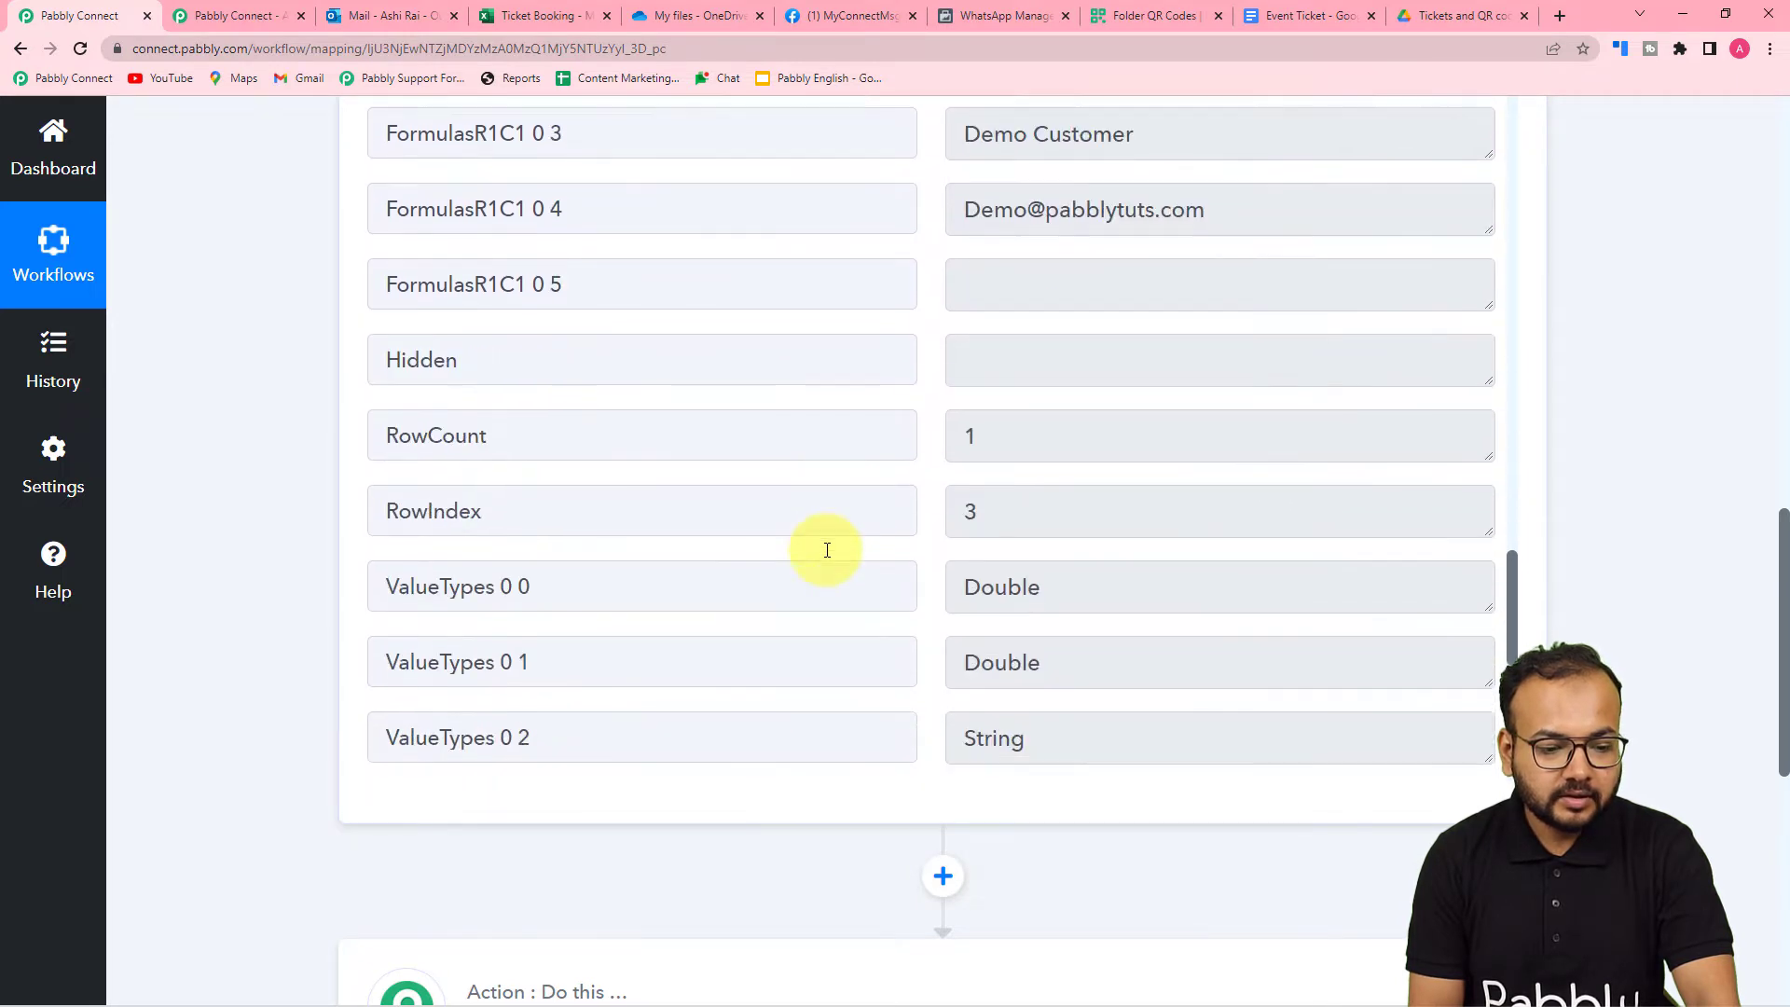
scroll(826, 550, "down", 8)
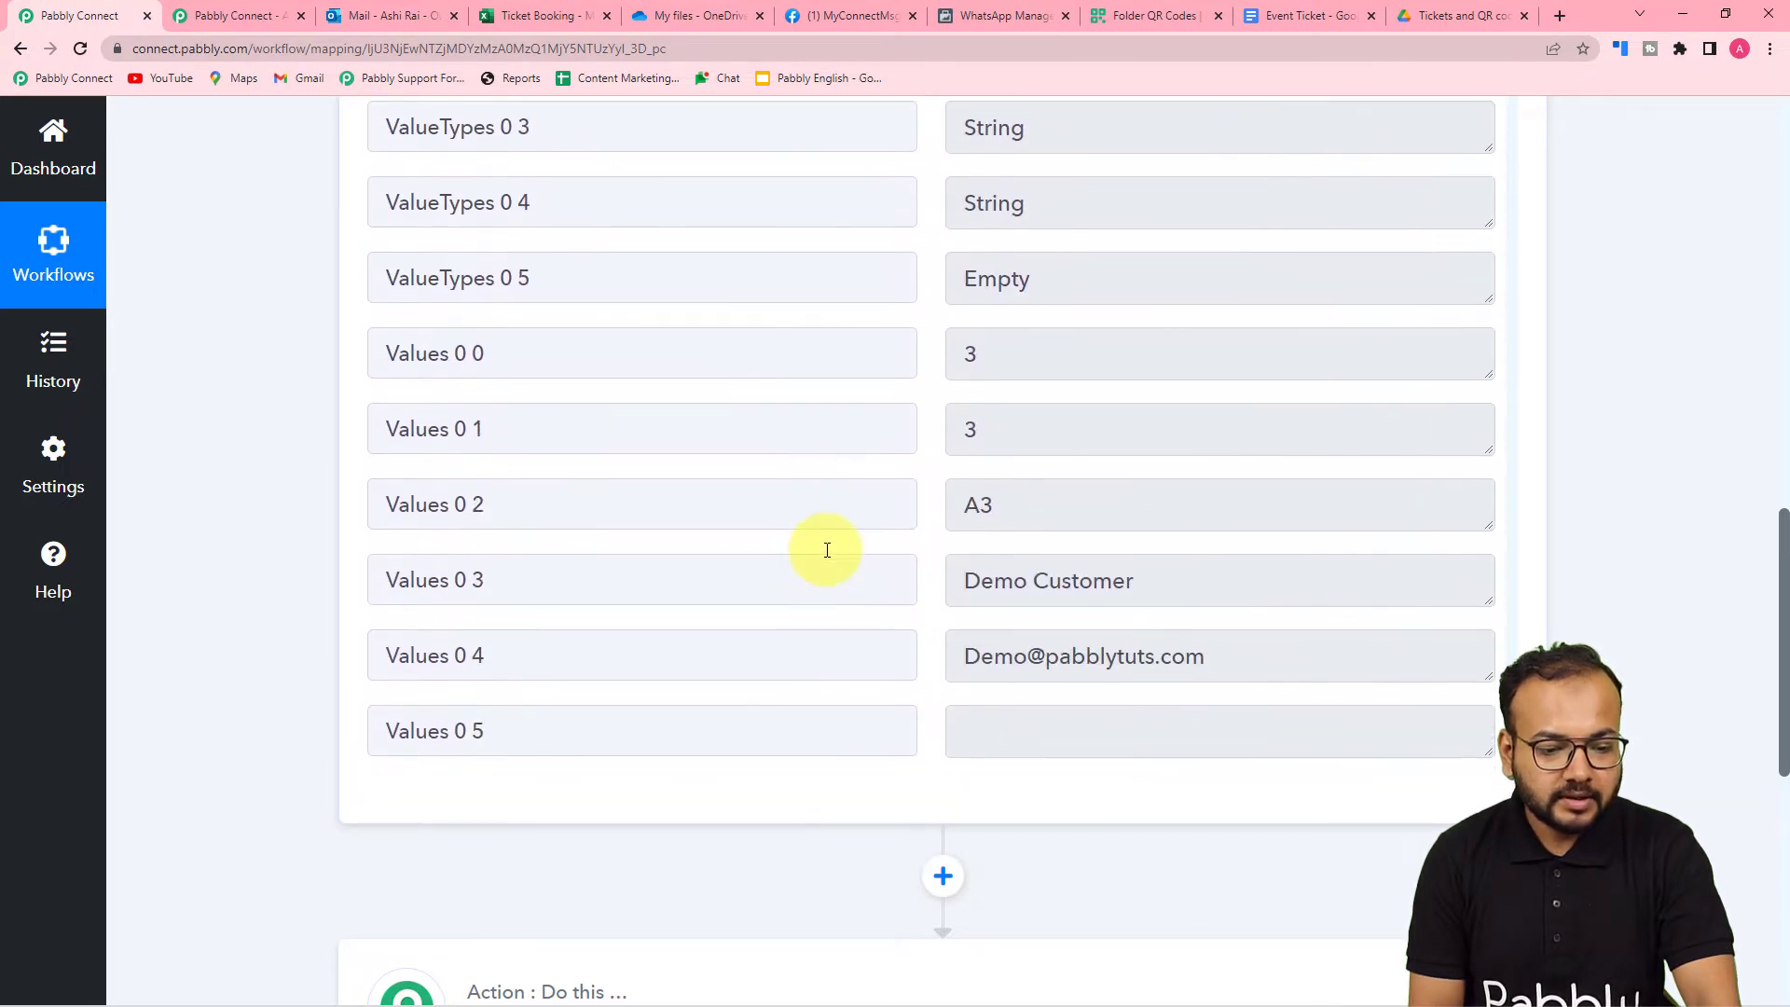
scroll(827, 550, "up", 16)
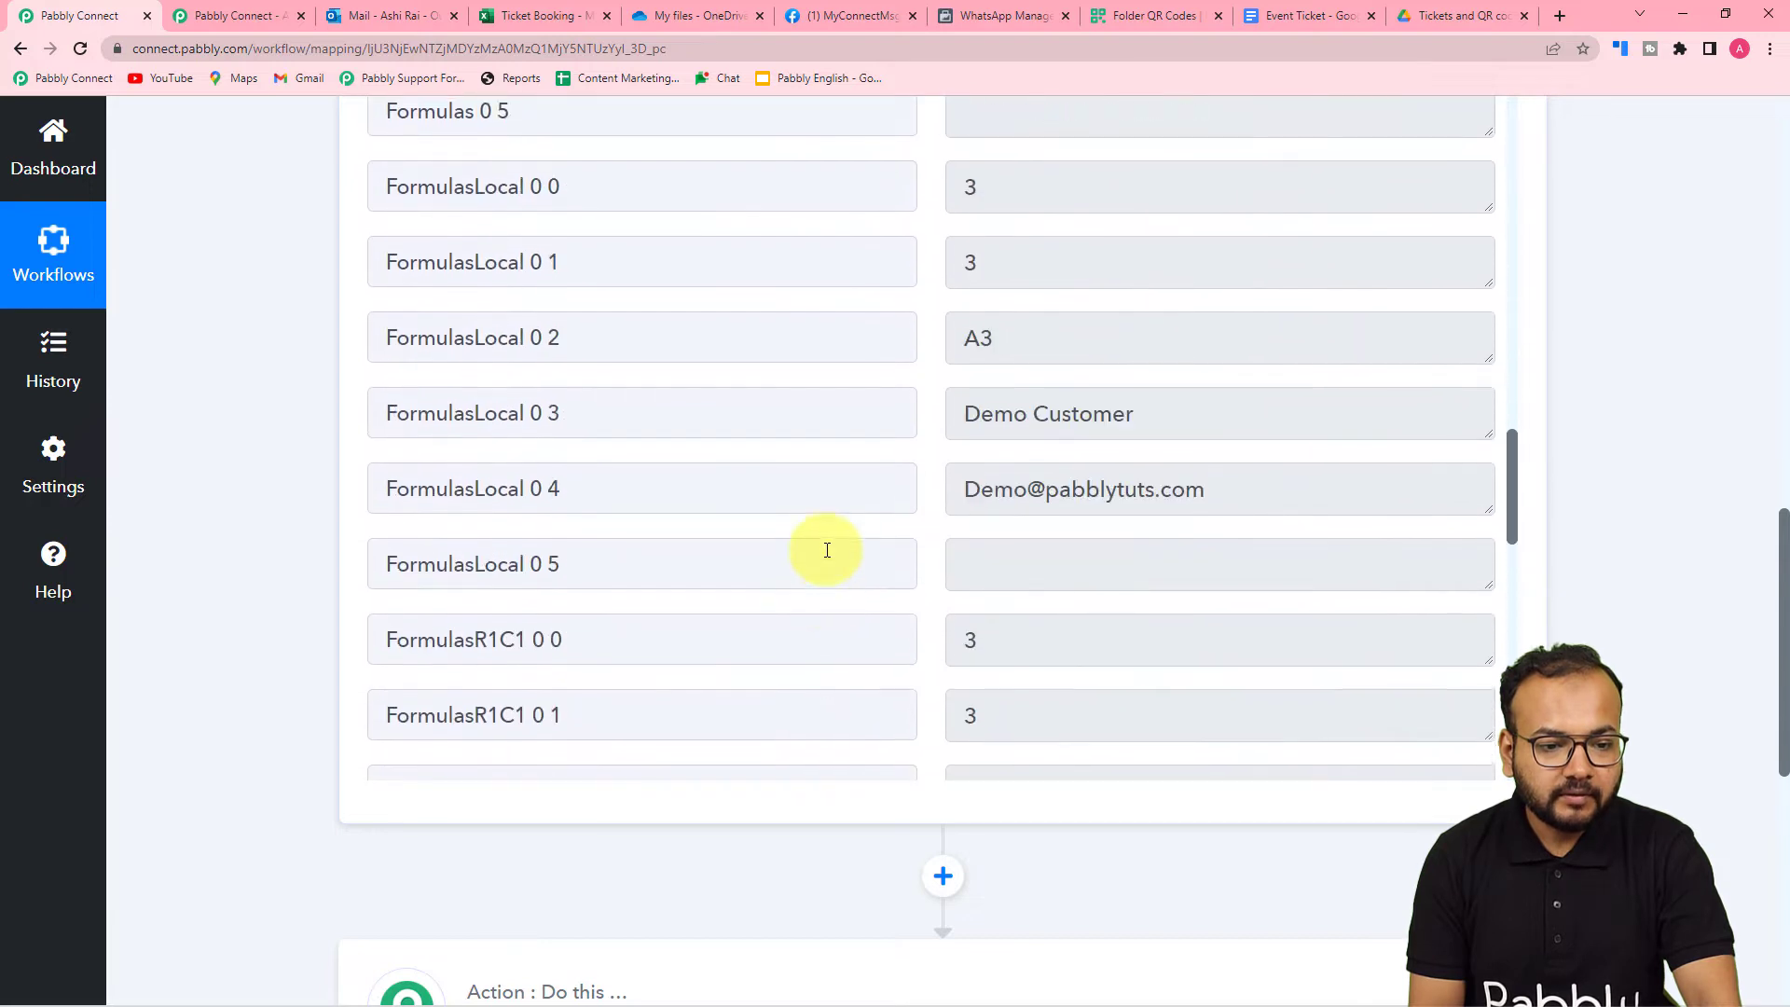
scroll(826, 550, "up", 15)
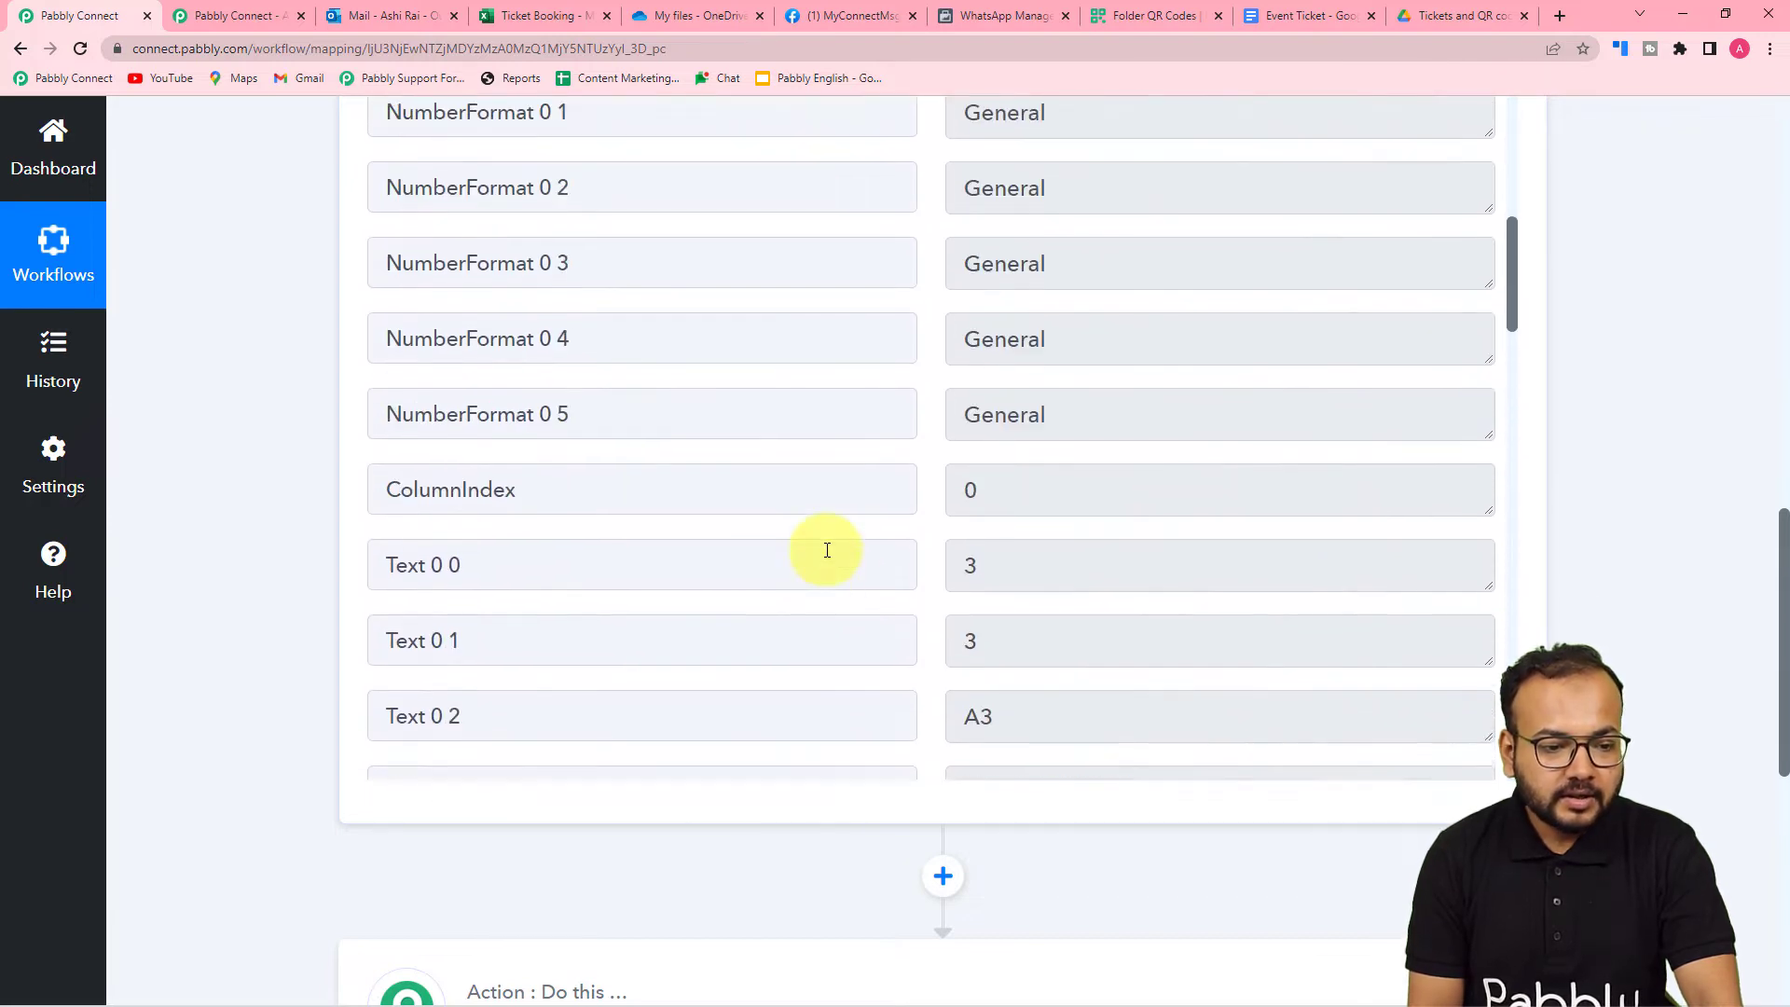
scroll(827, 550, "up", 10)
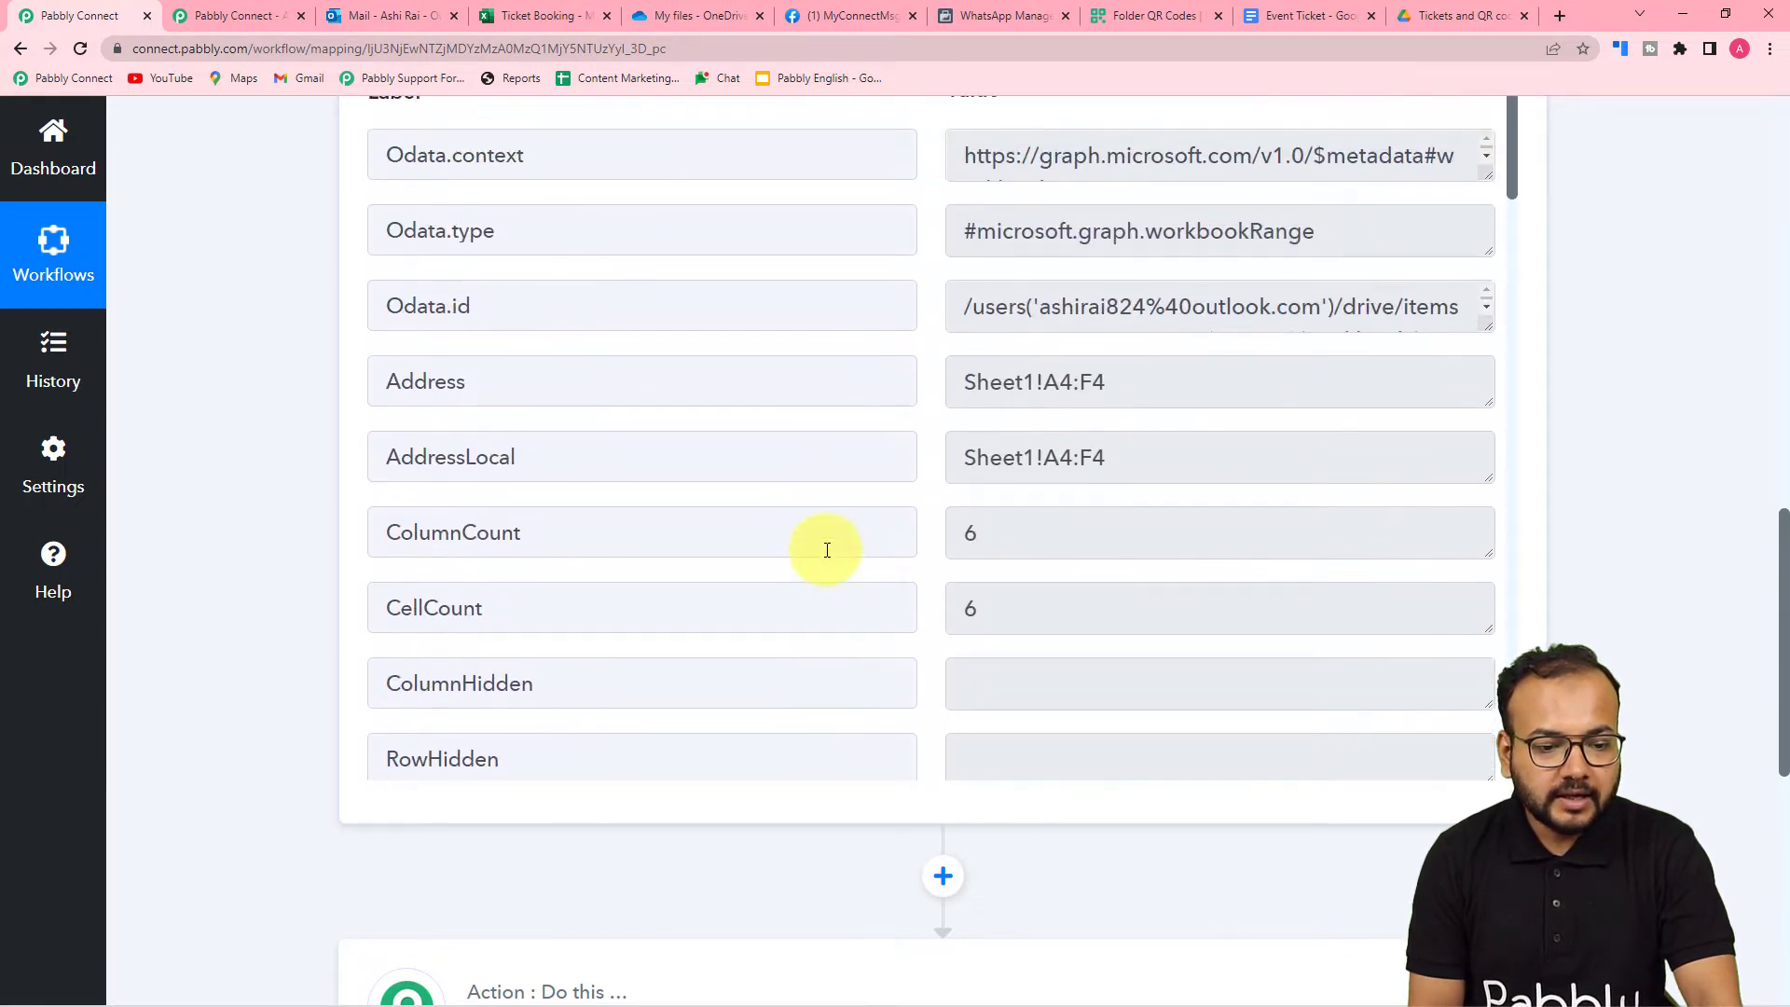
left_click(506, 19)
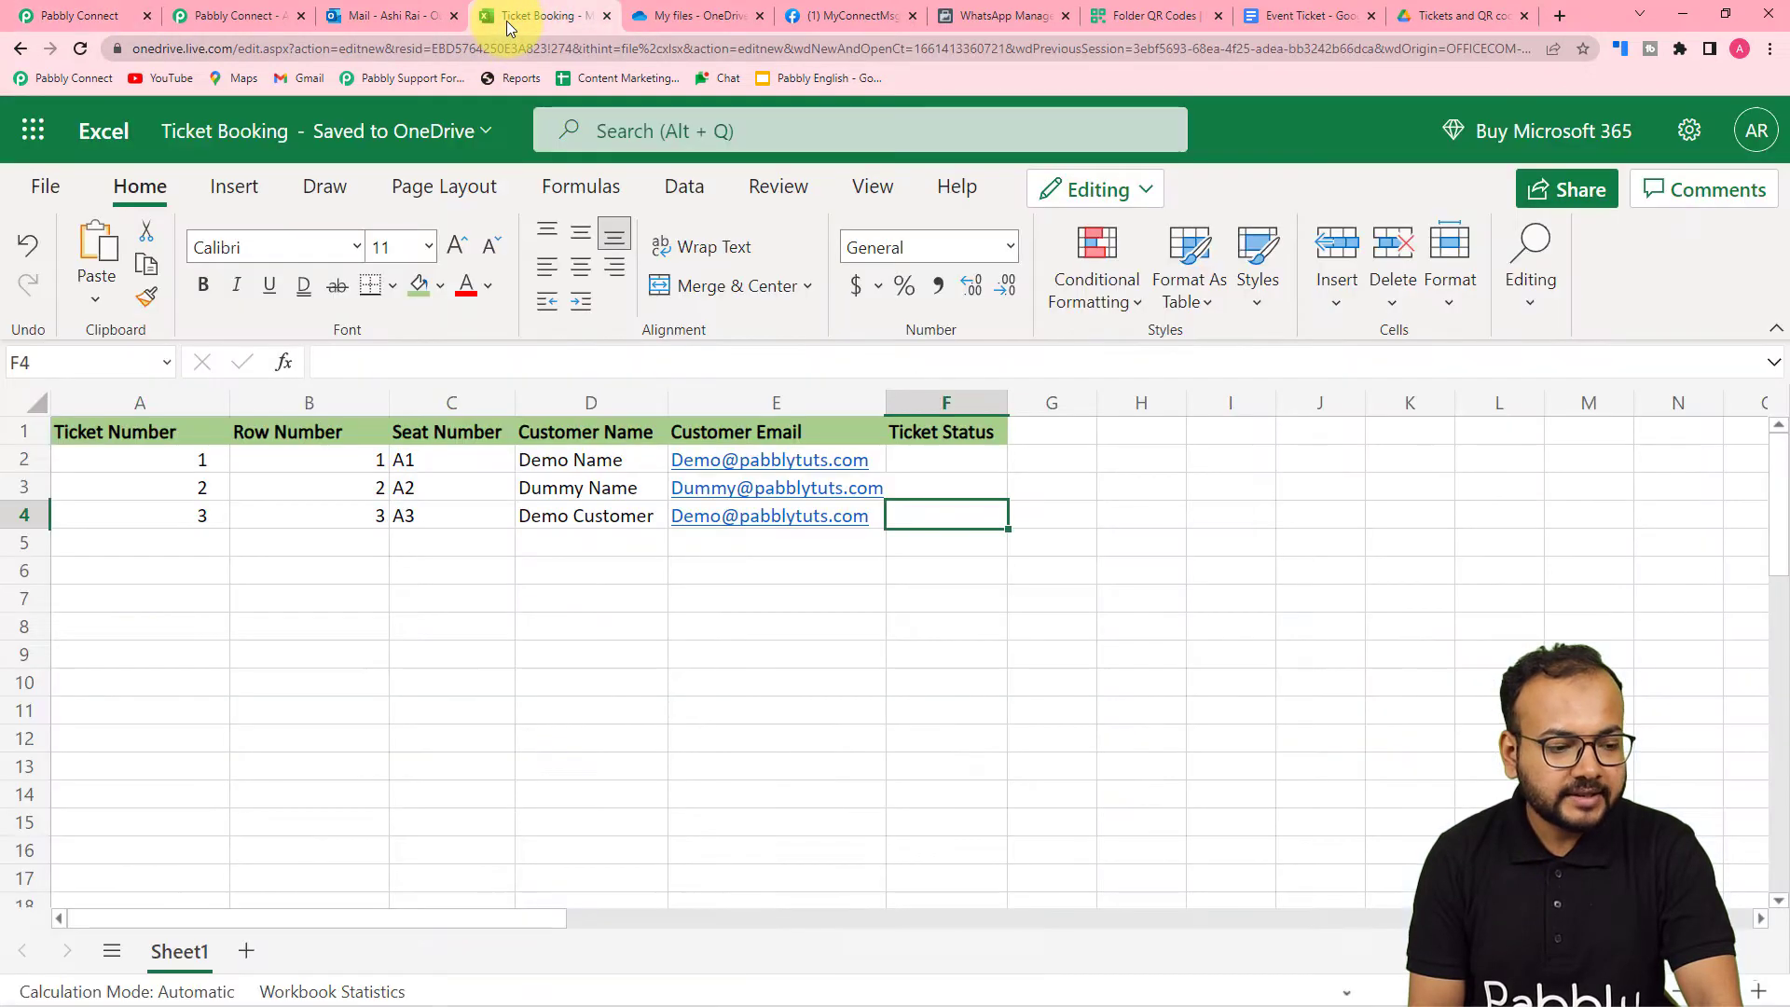
left_click(70, 16)
View the QR.io dashboard, and choose QR.io as the app for the workflow's second step
scroll(173, 326, "down", 7)
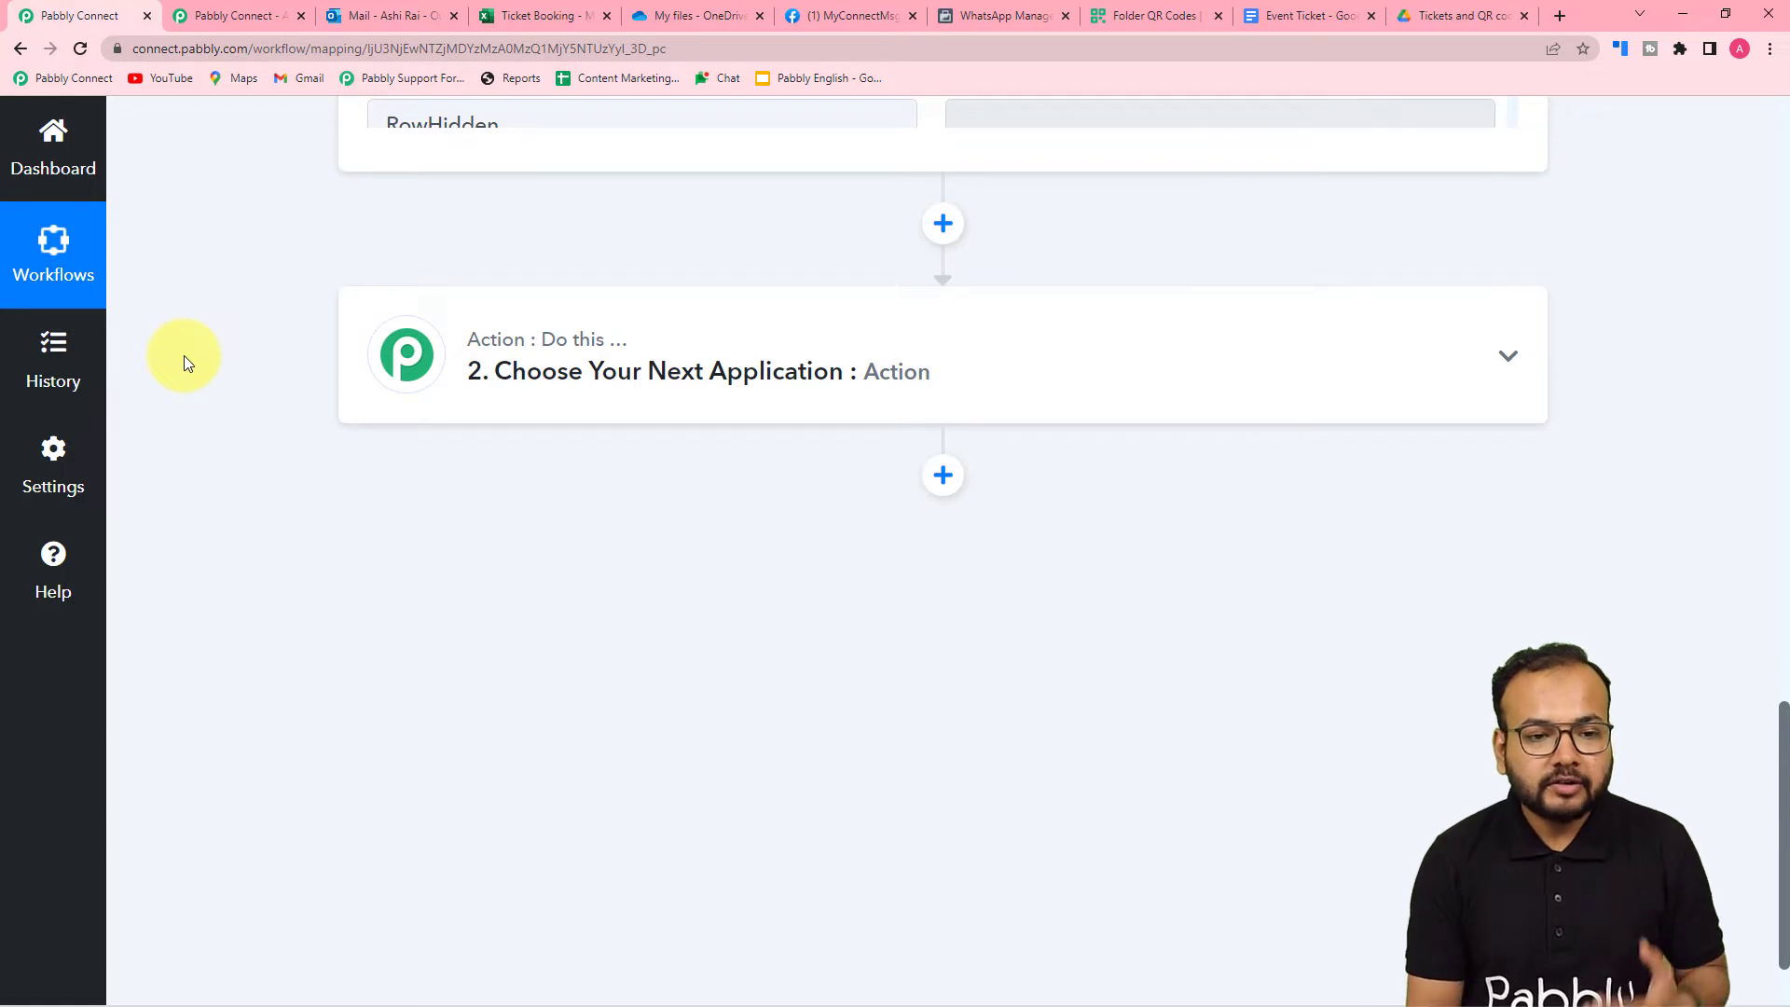
left_click(736, 391)
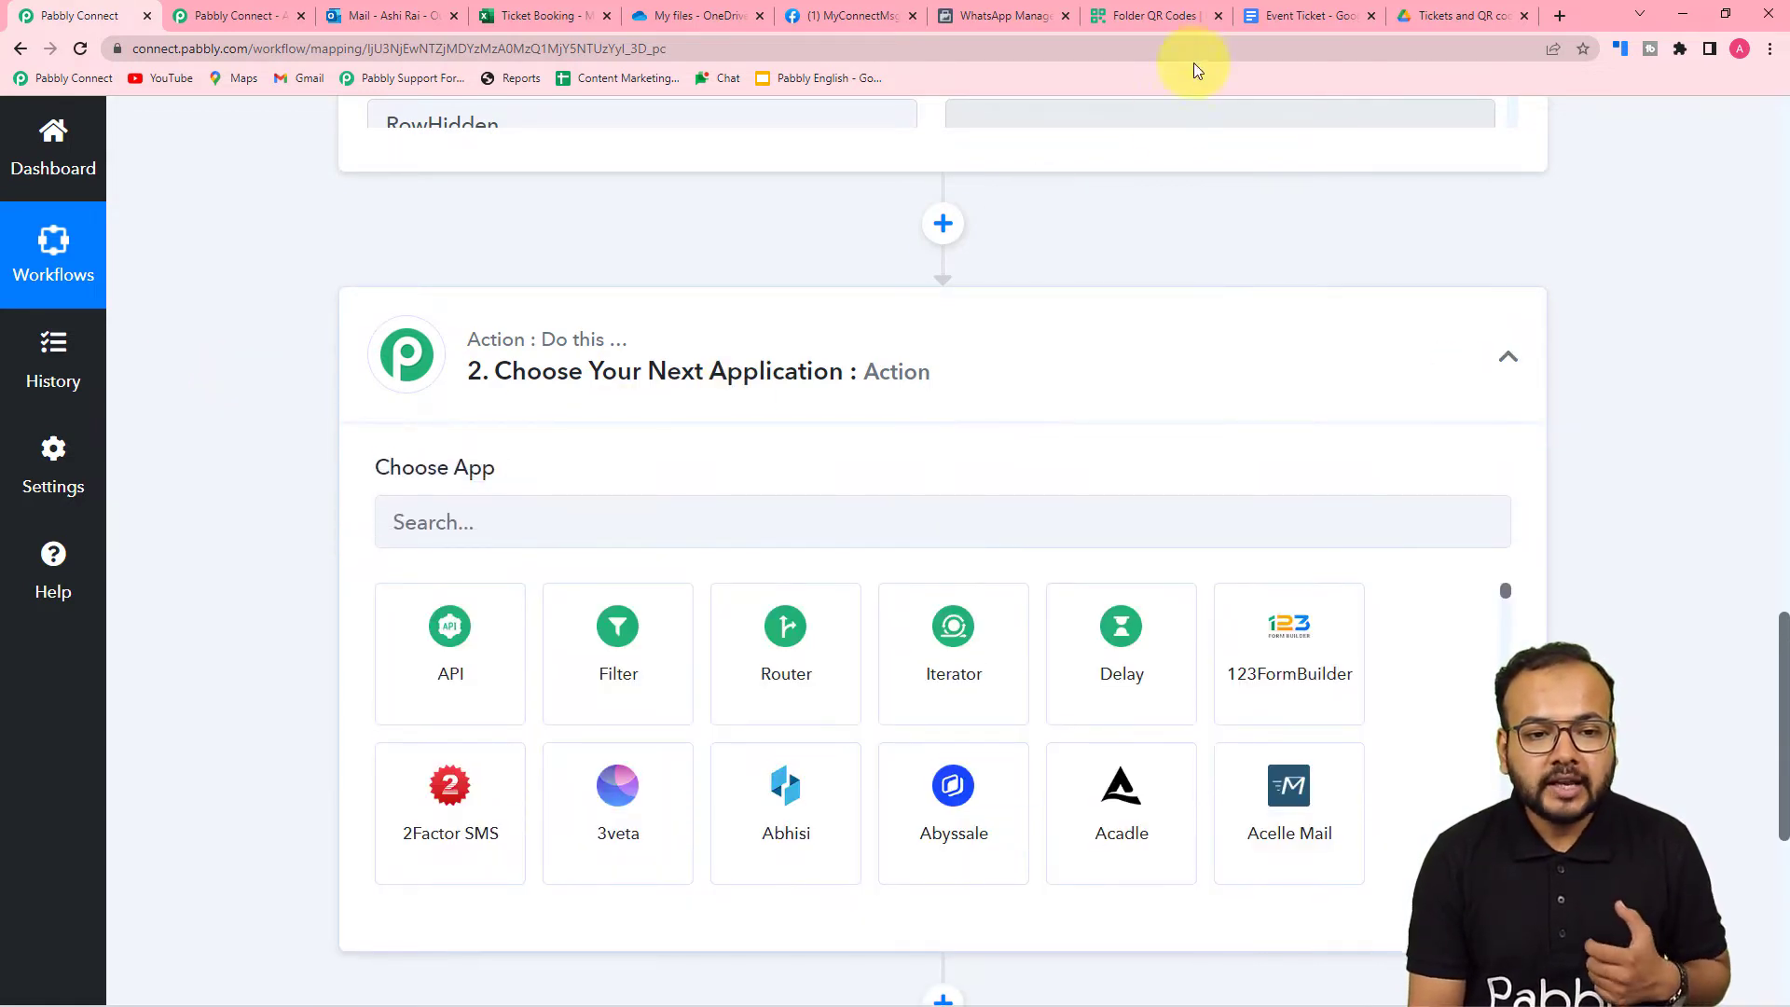
left_click(1172, 24)
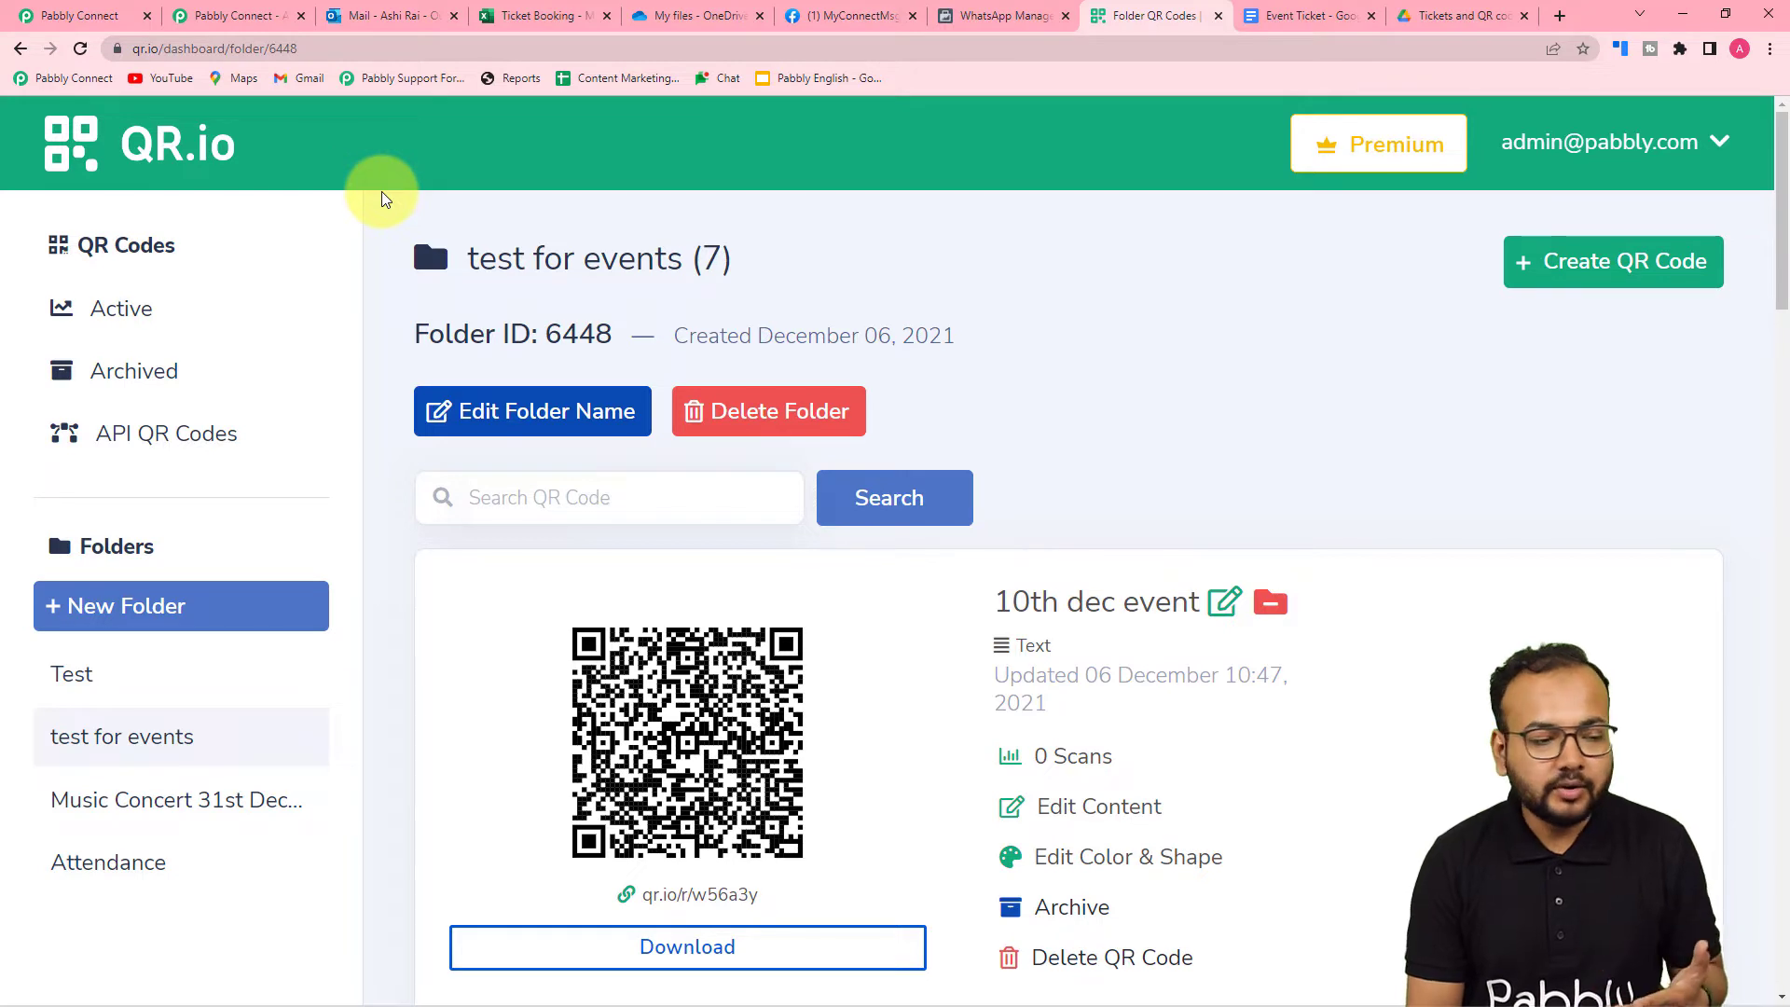
left_click(42, 18)
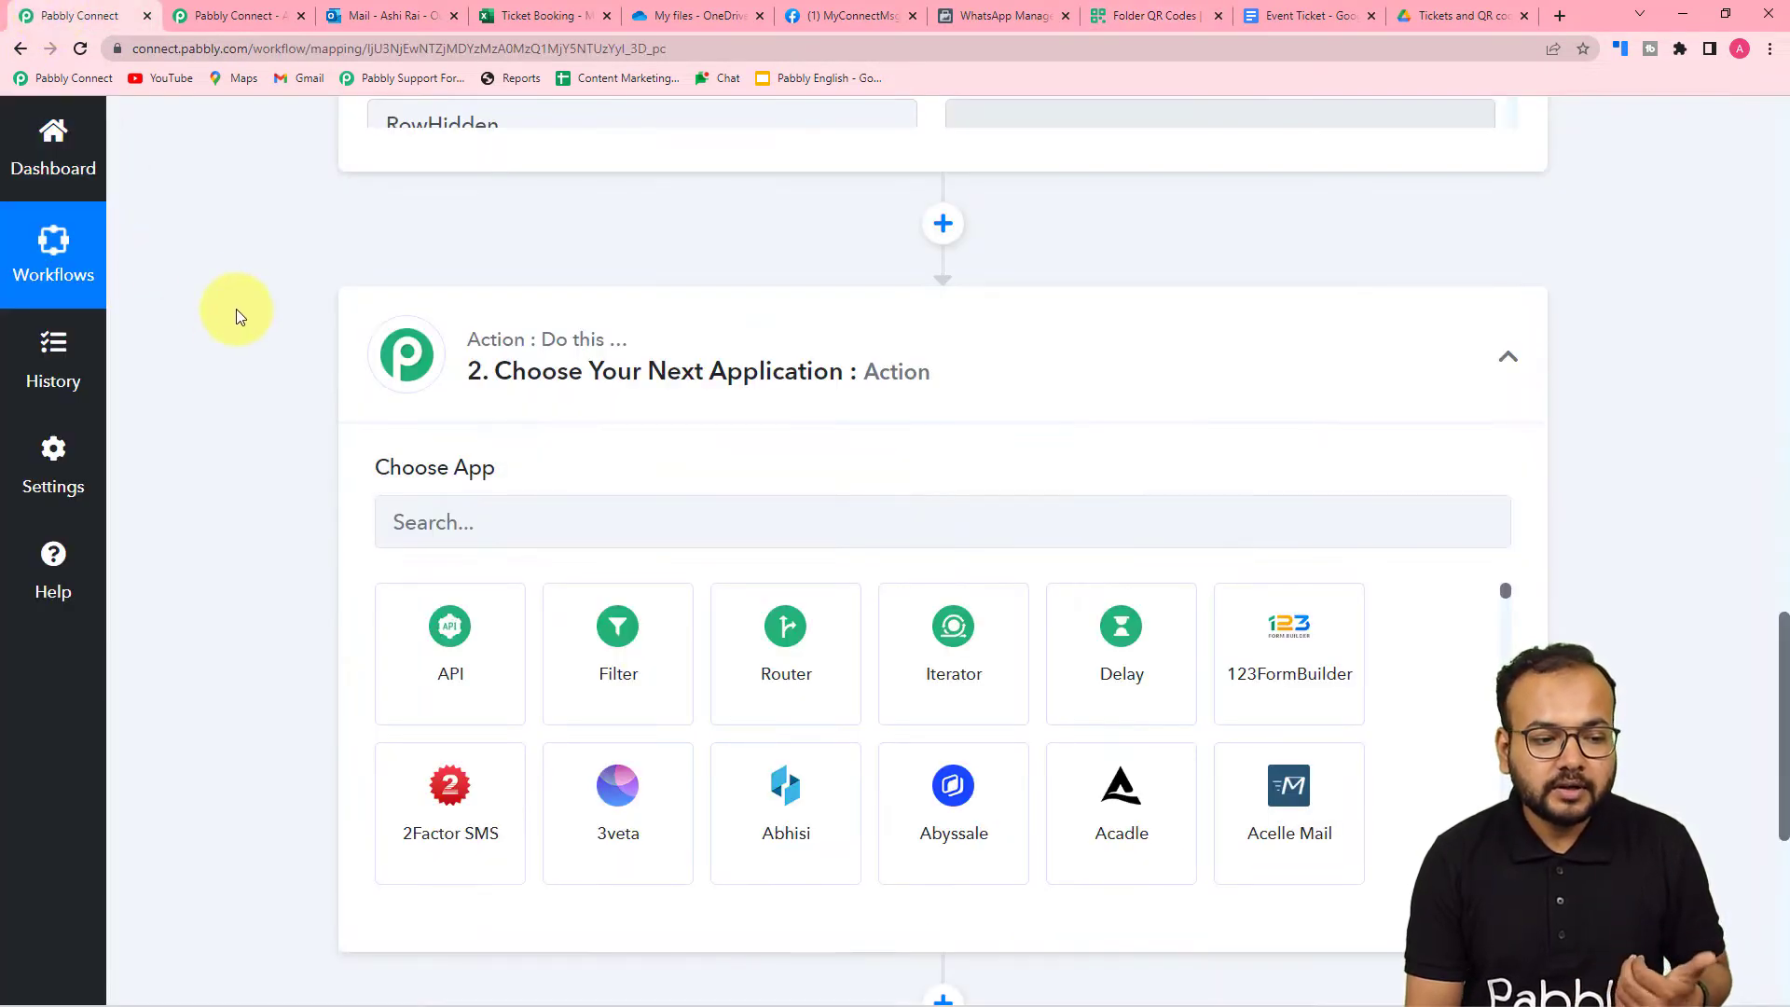
scroll(237, 309, "down", 2)
left_click(431, 331)
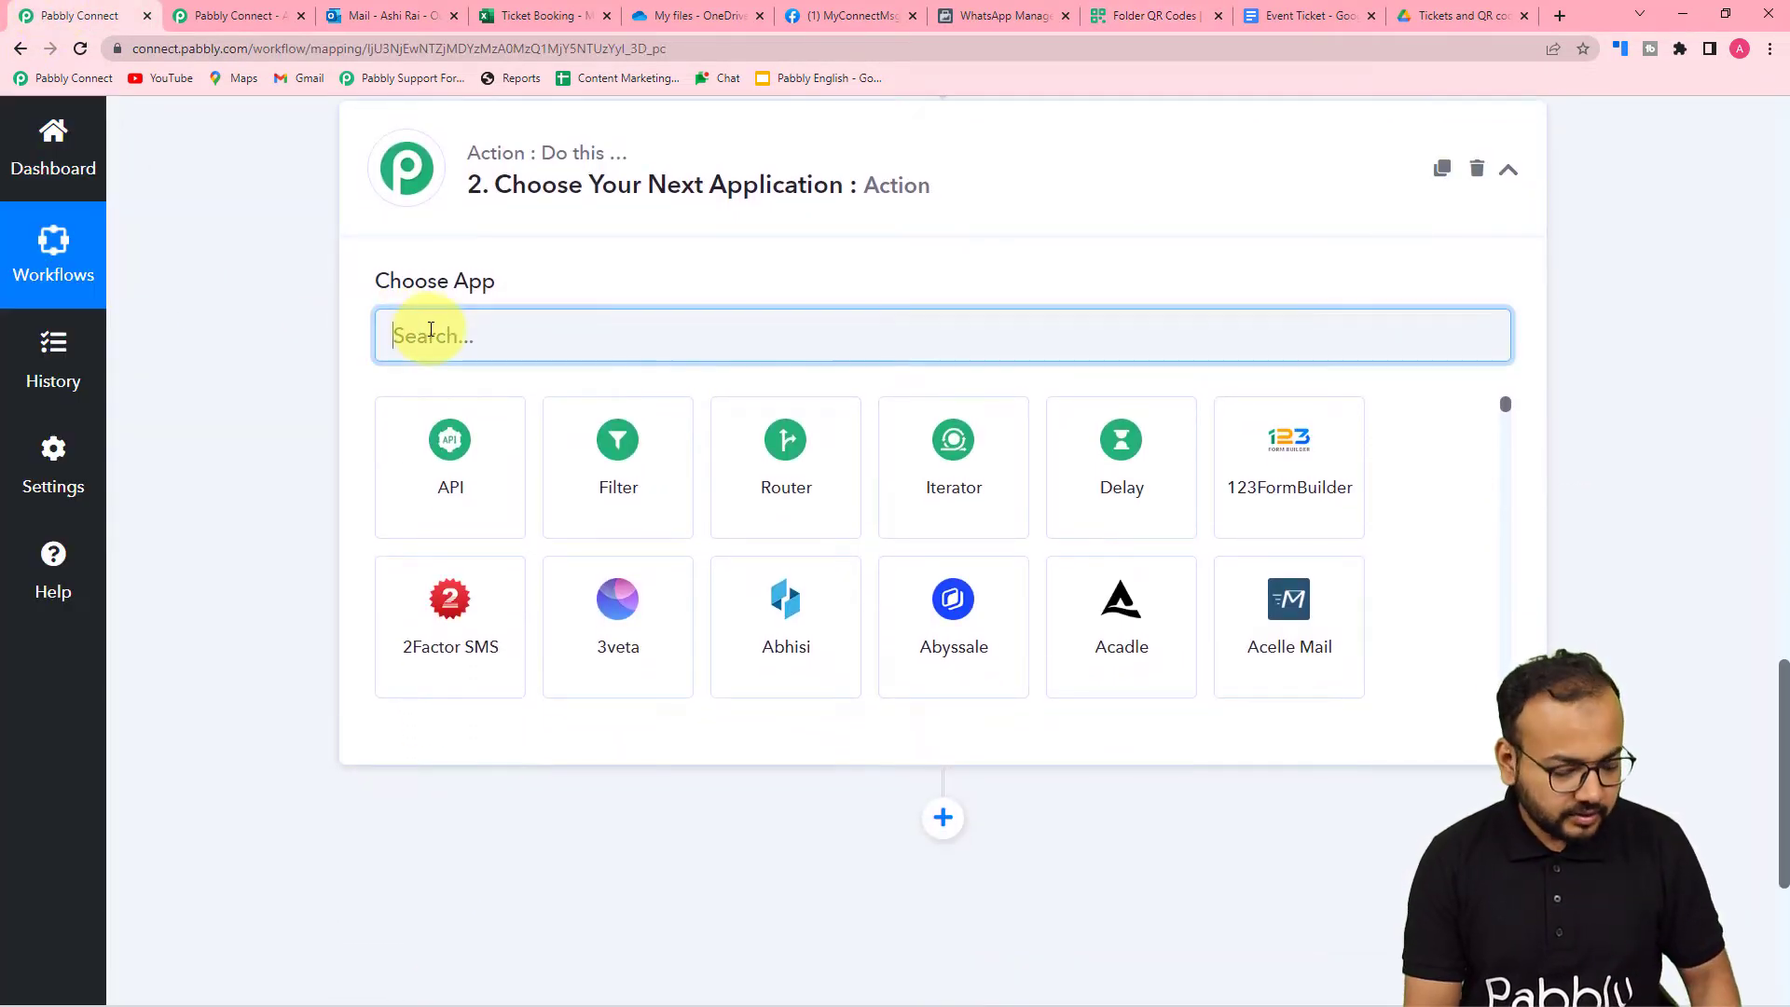
type("qr.io")
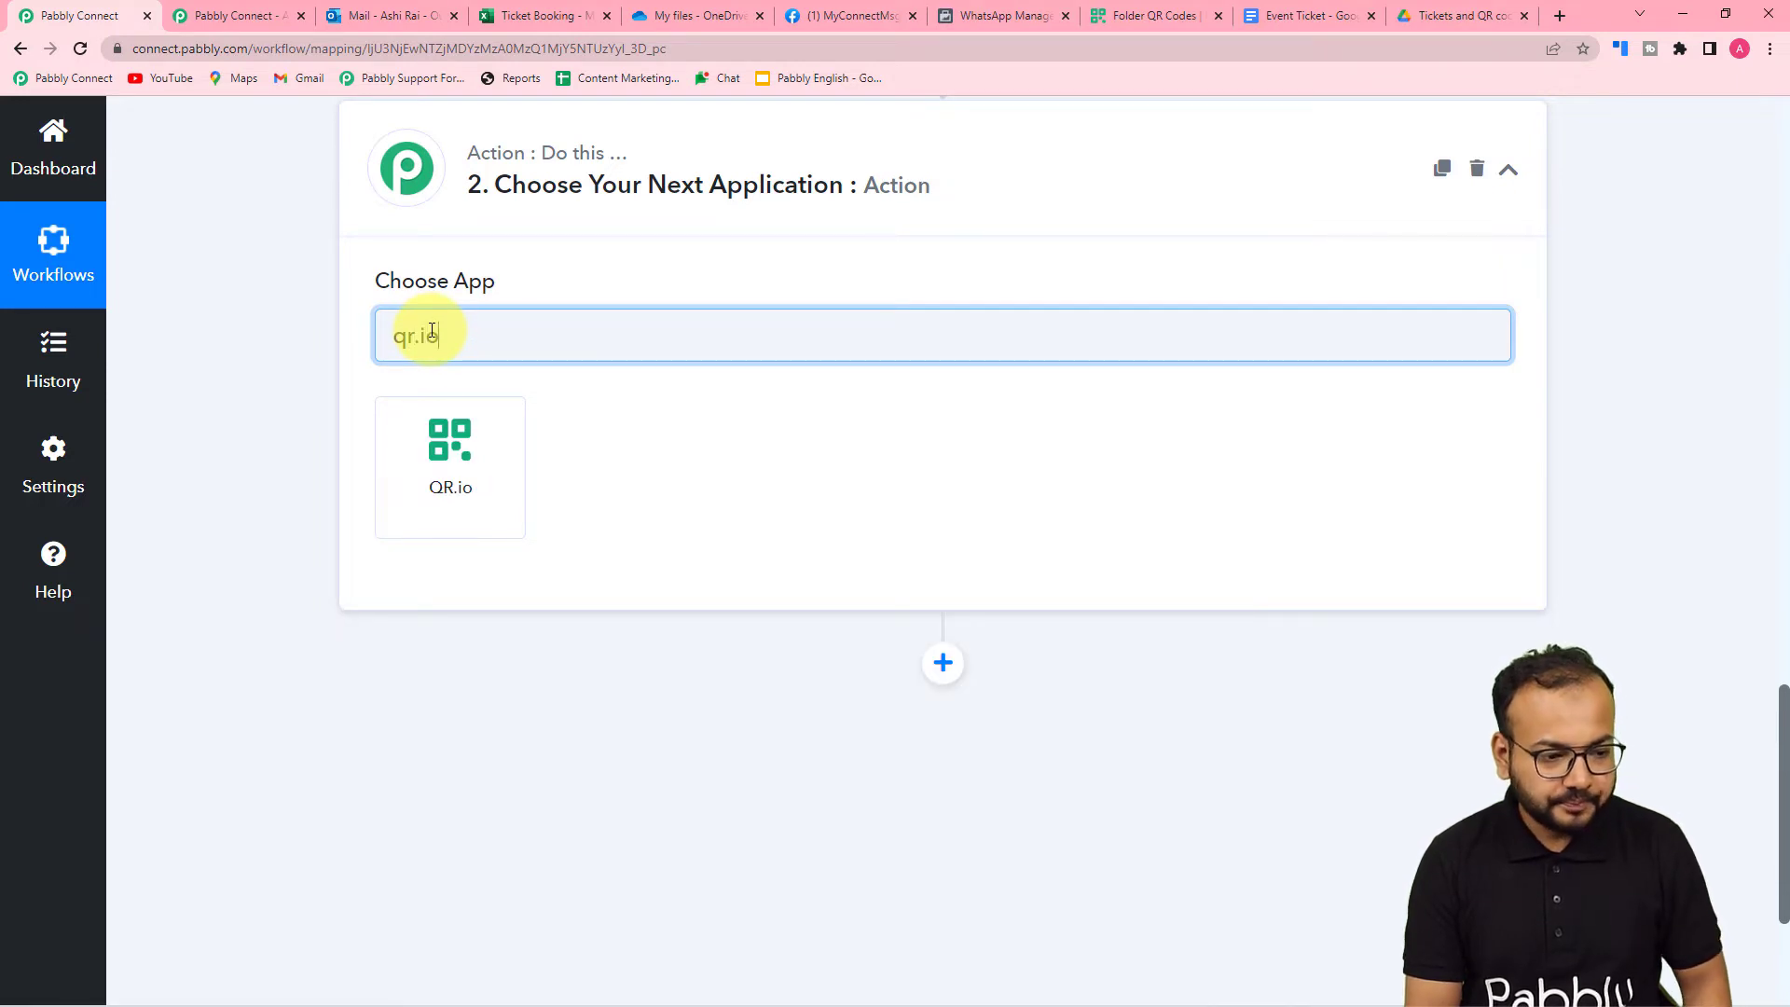
left_click(448, 471)
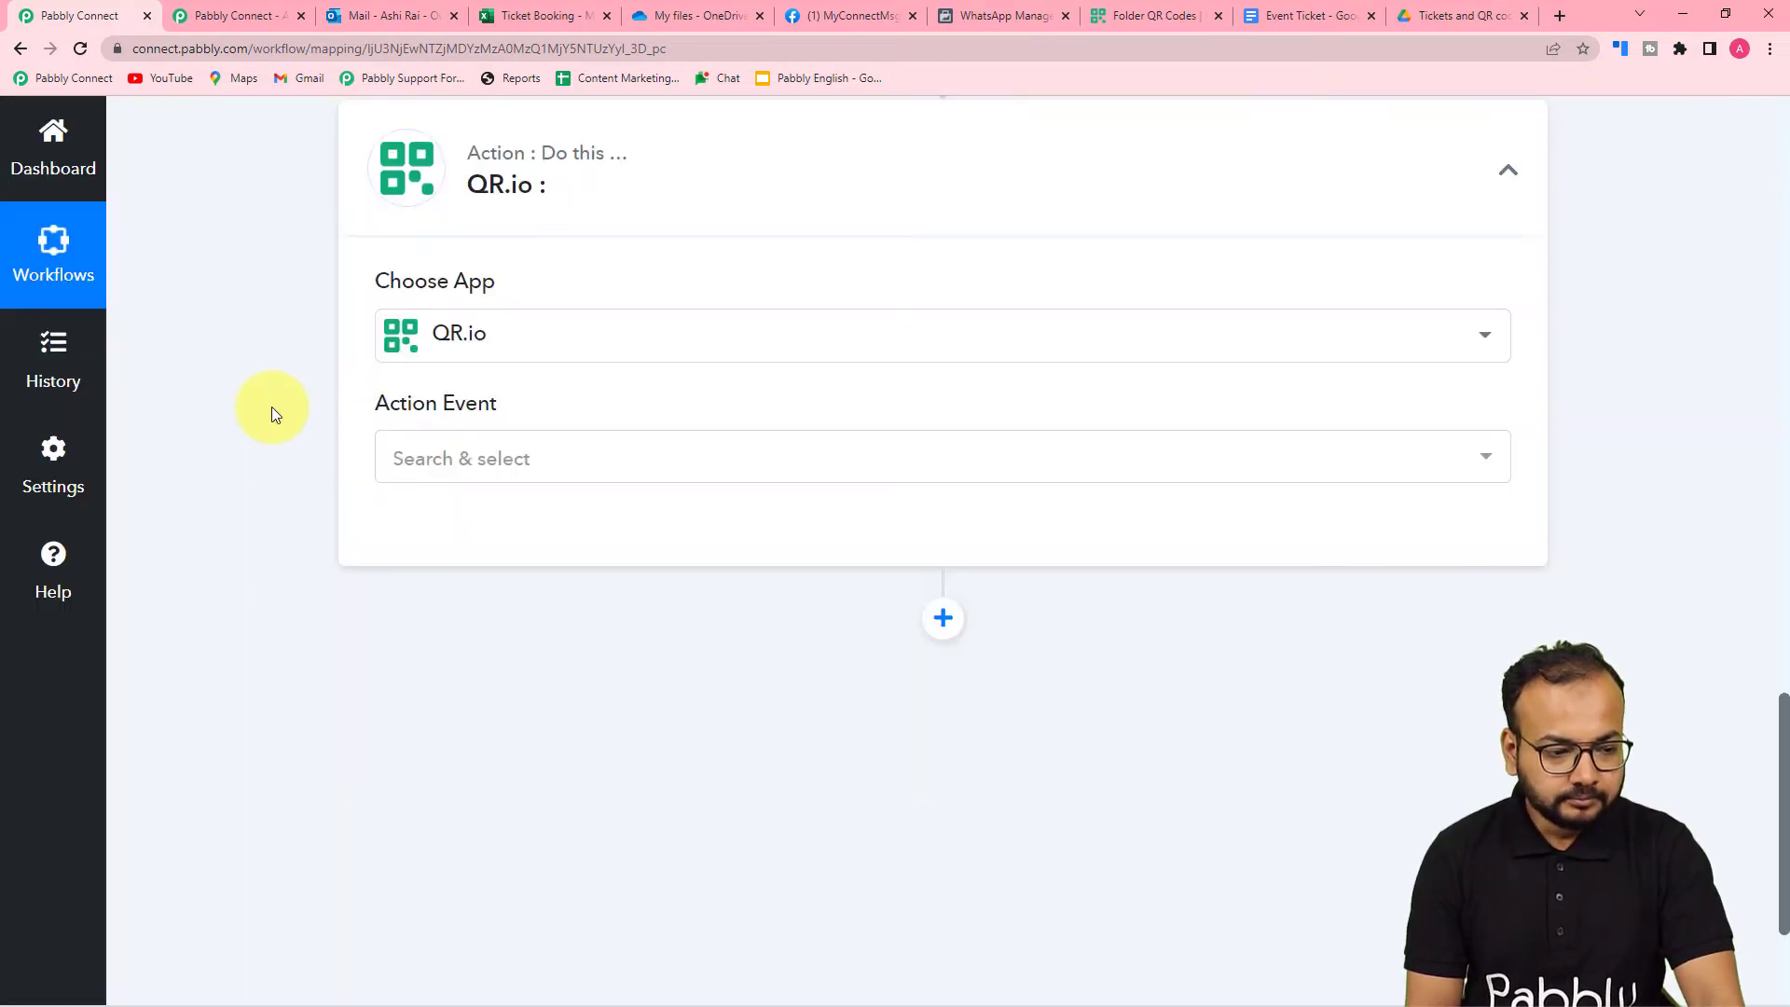
Set the QR.io action event to Generate QR Code
scroll(373, 364, "down", 1)
left_click(465, 365)
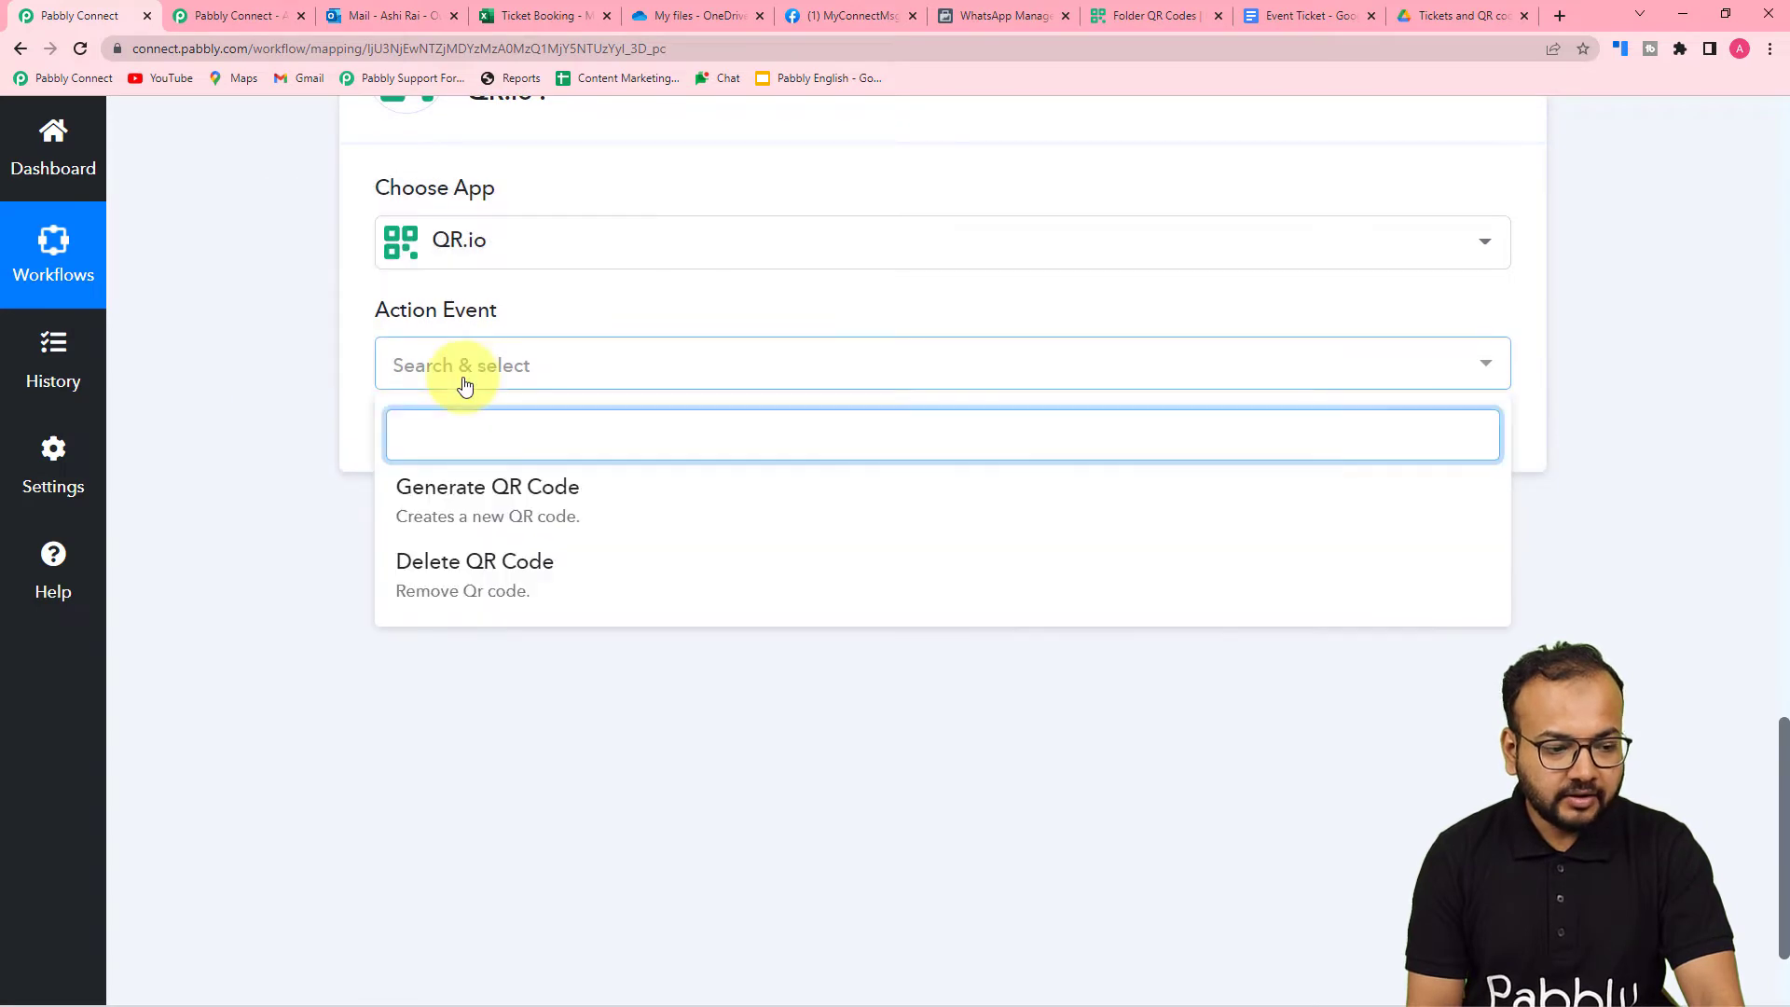
left_click(486, 521)
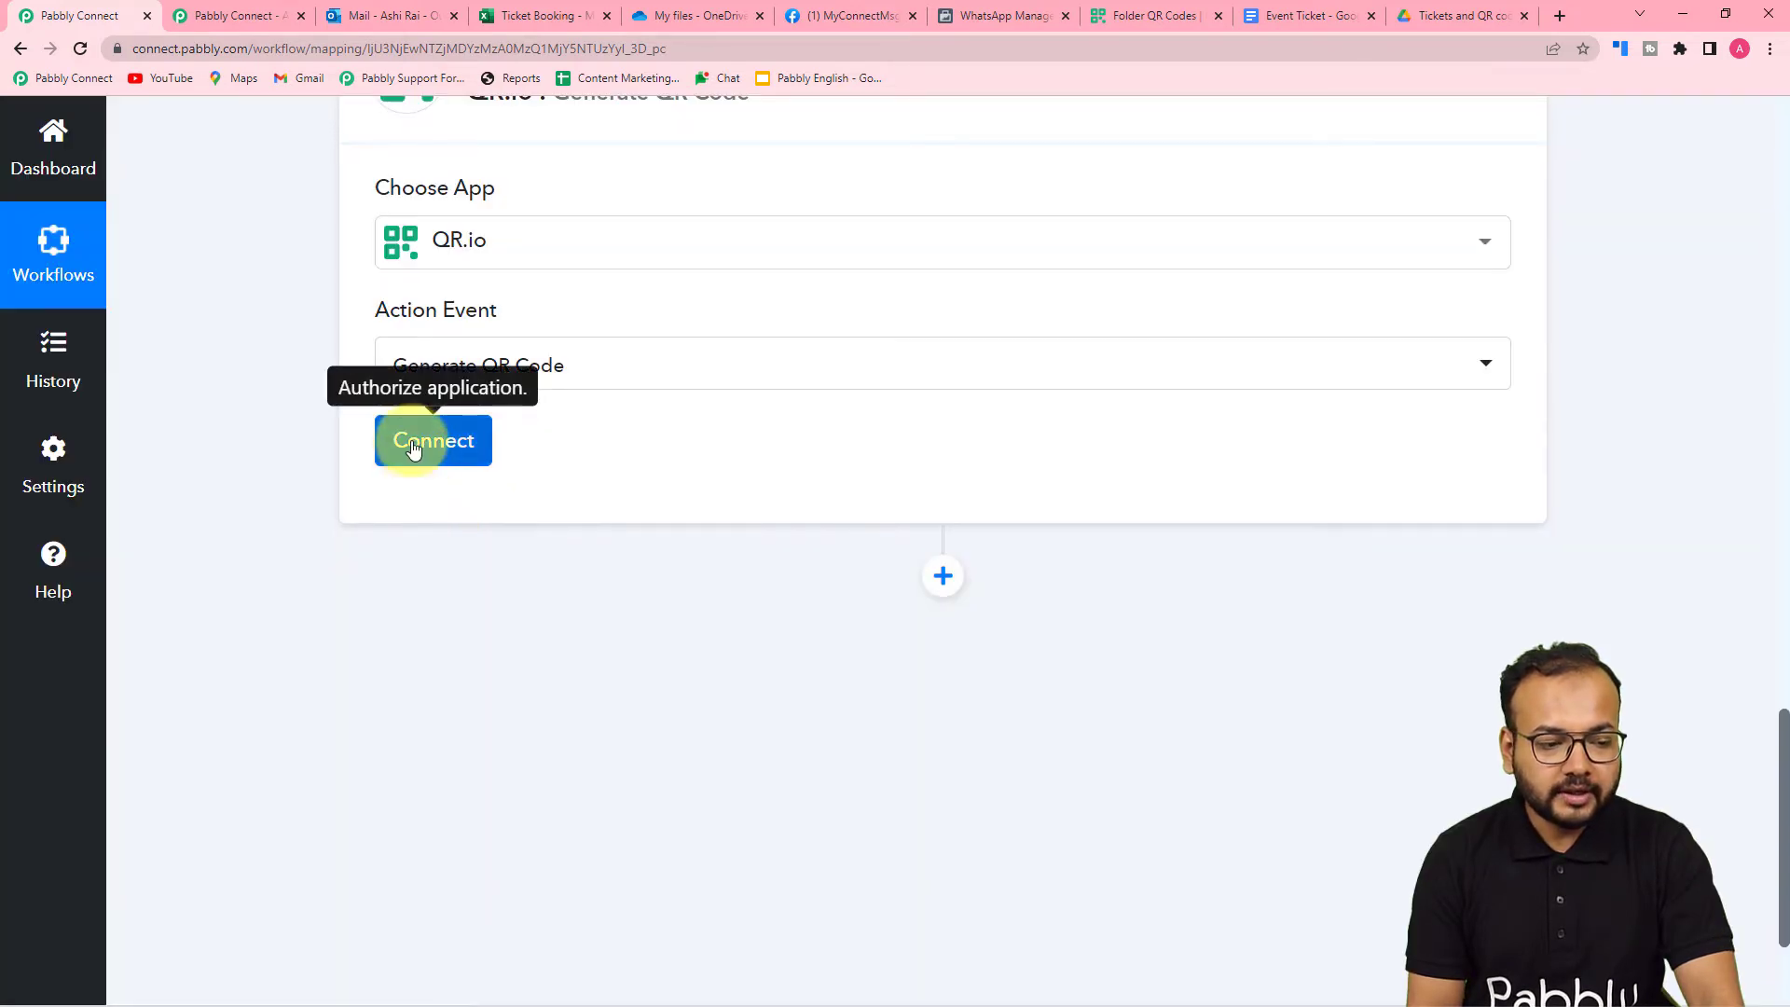
Start adding a new QR.io connection for the Generate QR Code action
left_click(416, 459)
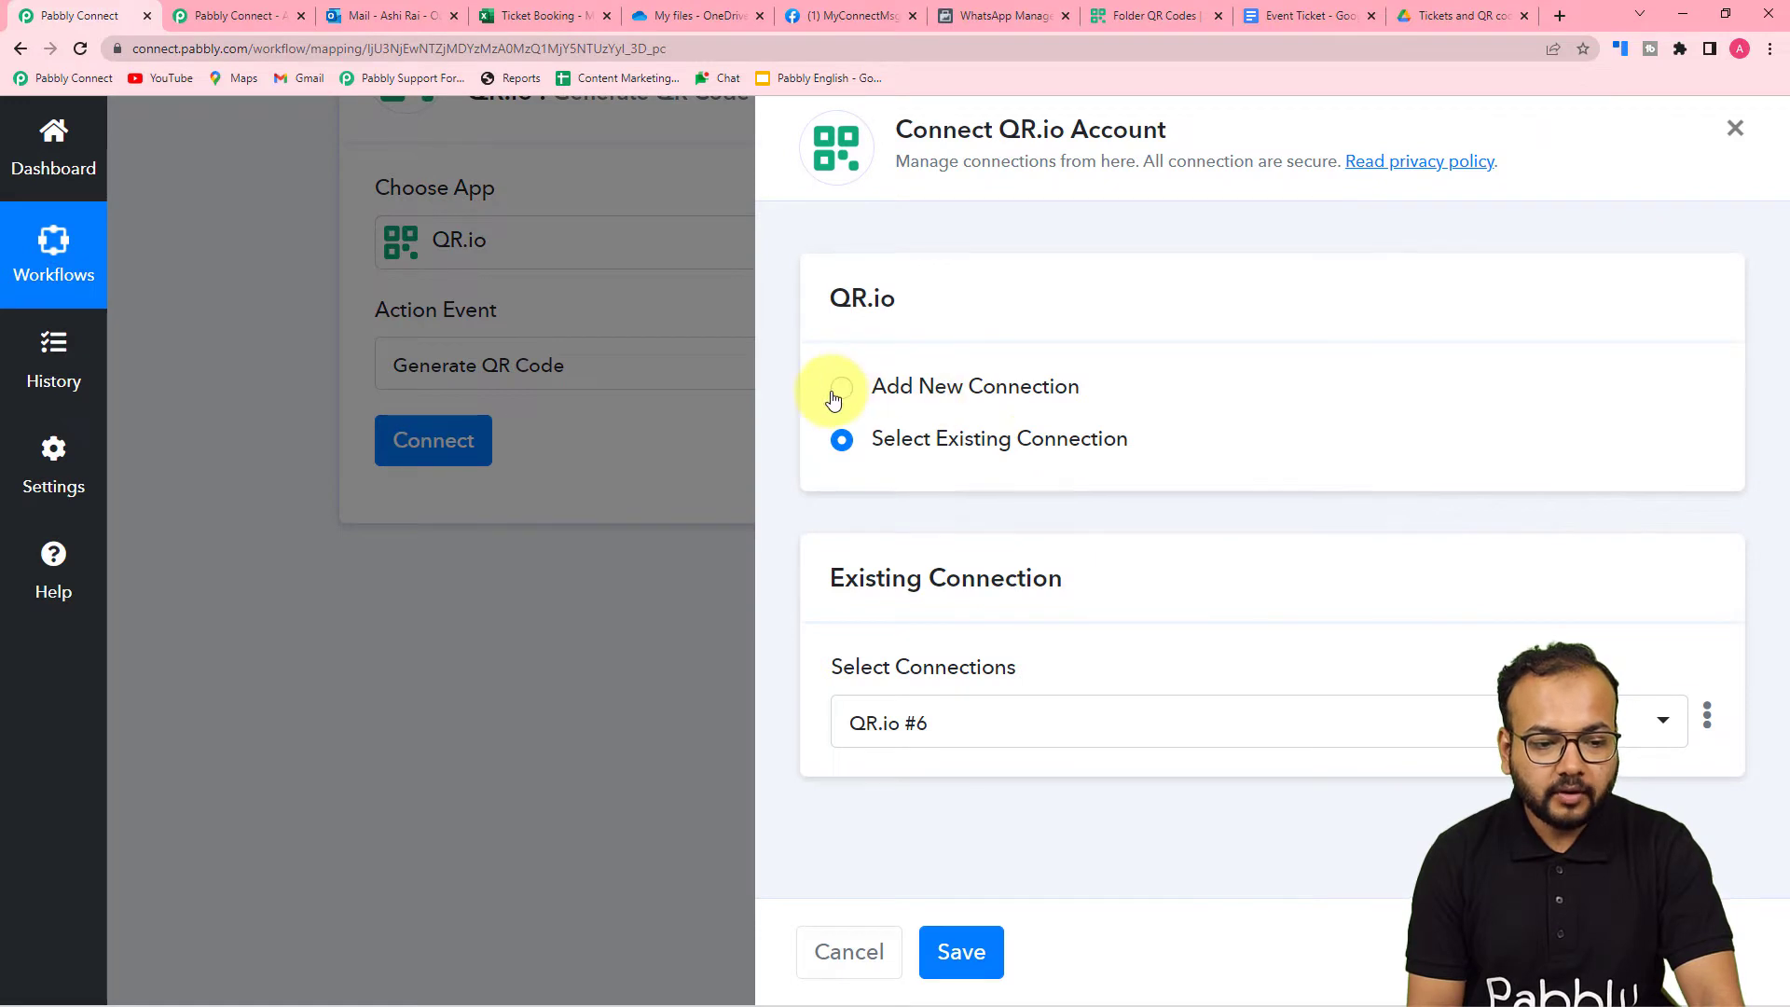
left_click(835, 401)
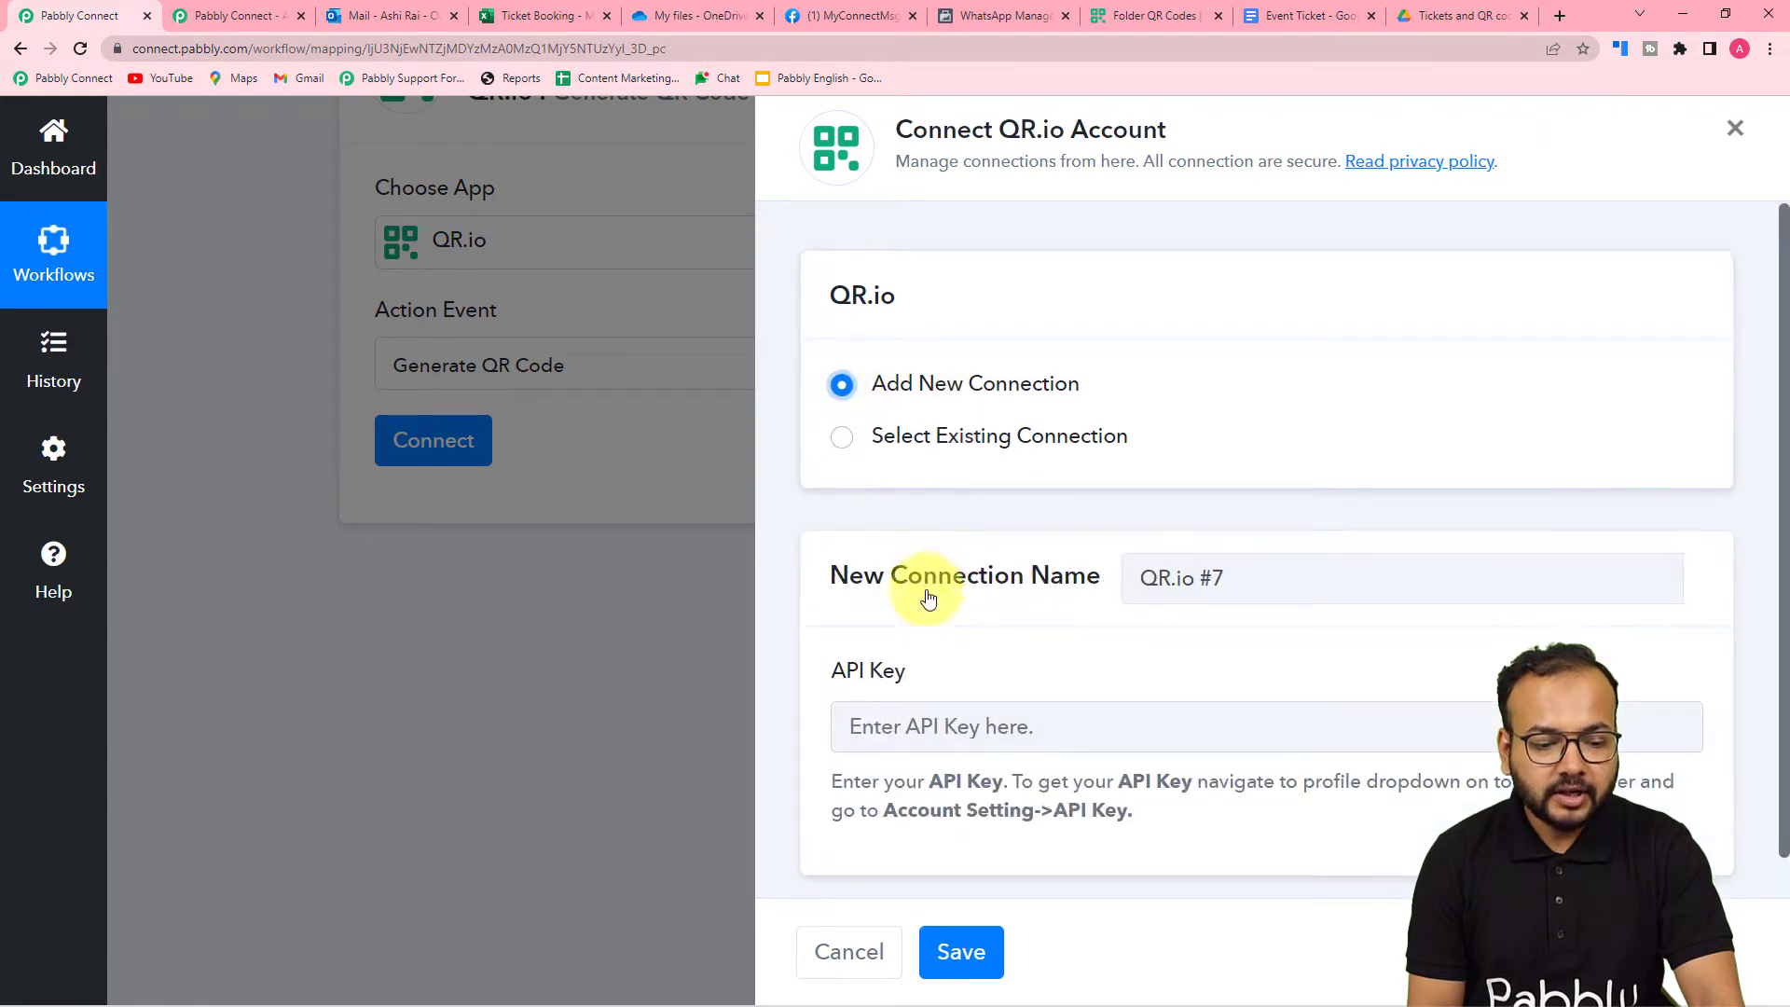
scroll(922, 634, "down", 1)
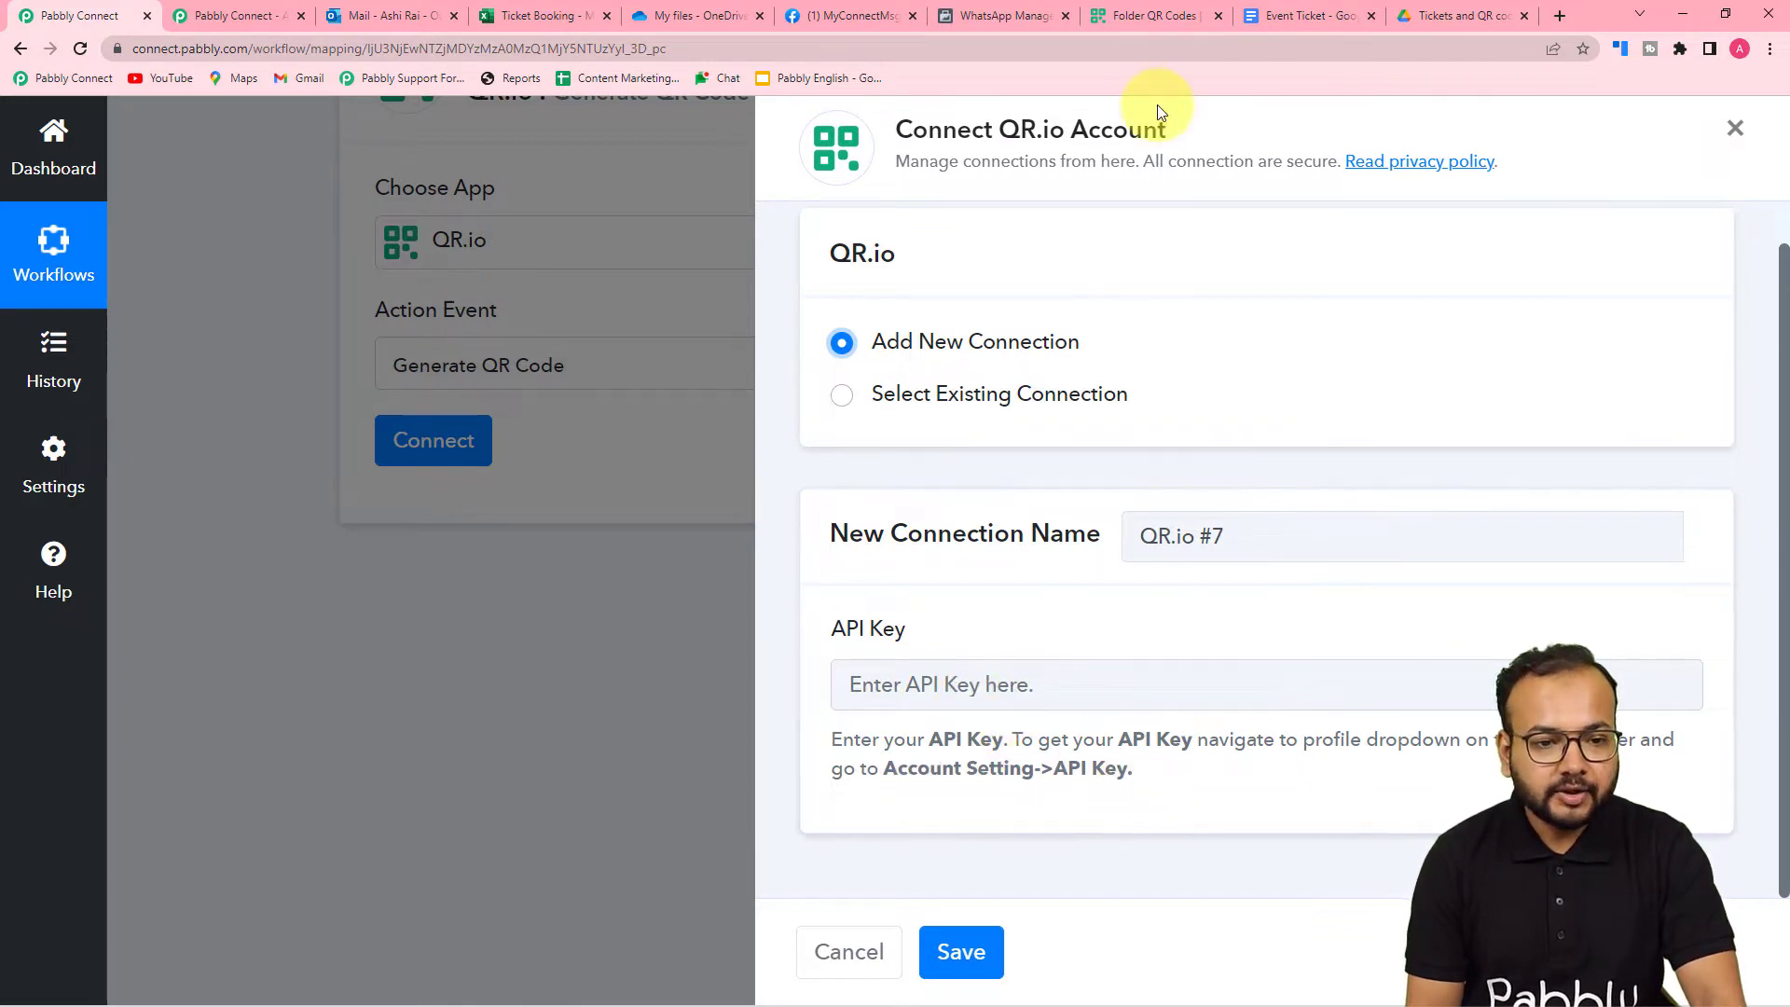
Switch to QR.io and copy the API key from the account settings
left_click(1131, 24)
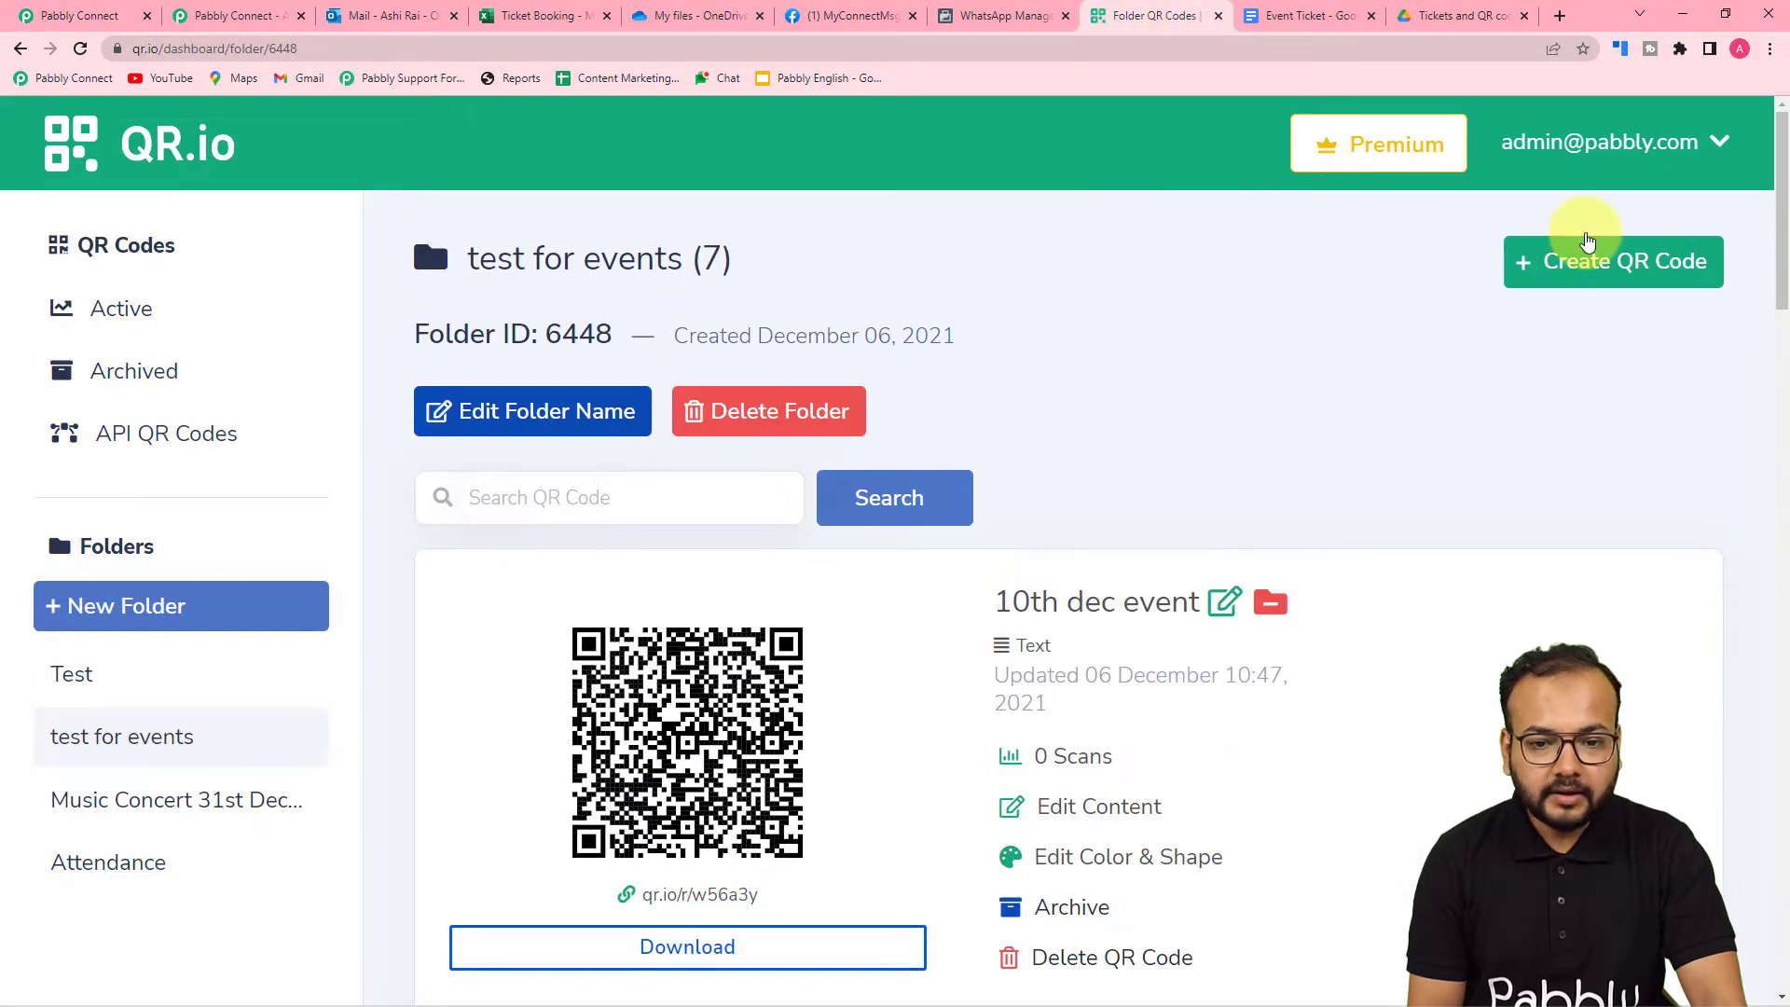
left_click(1668, 141)
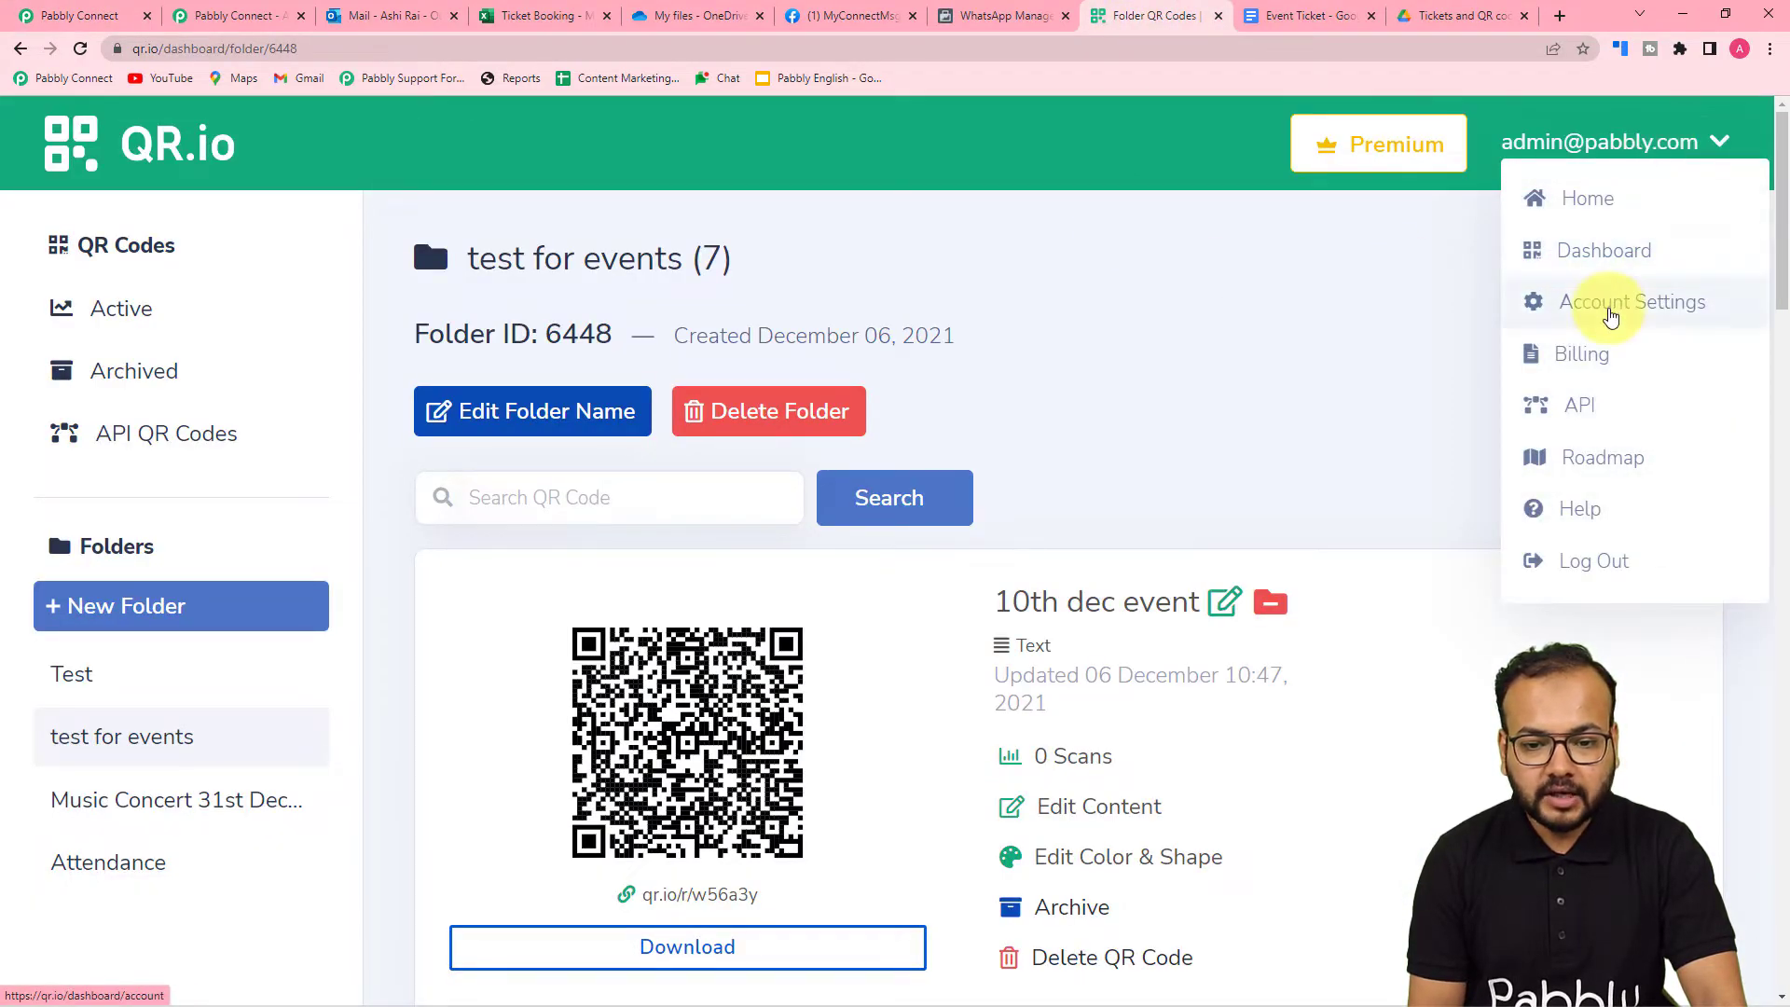
left_click(1606, 304)
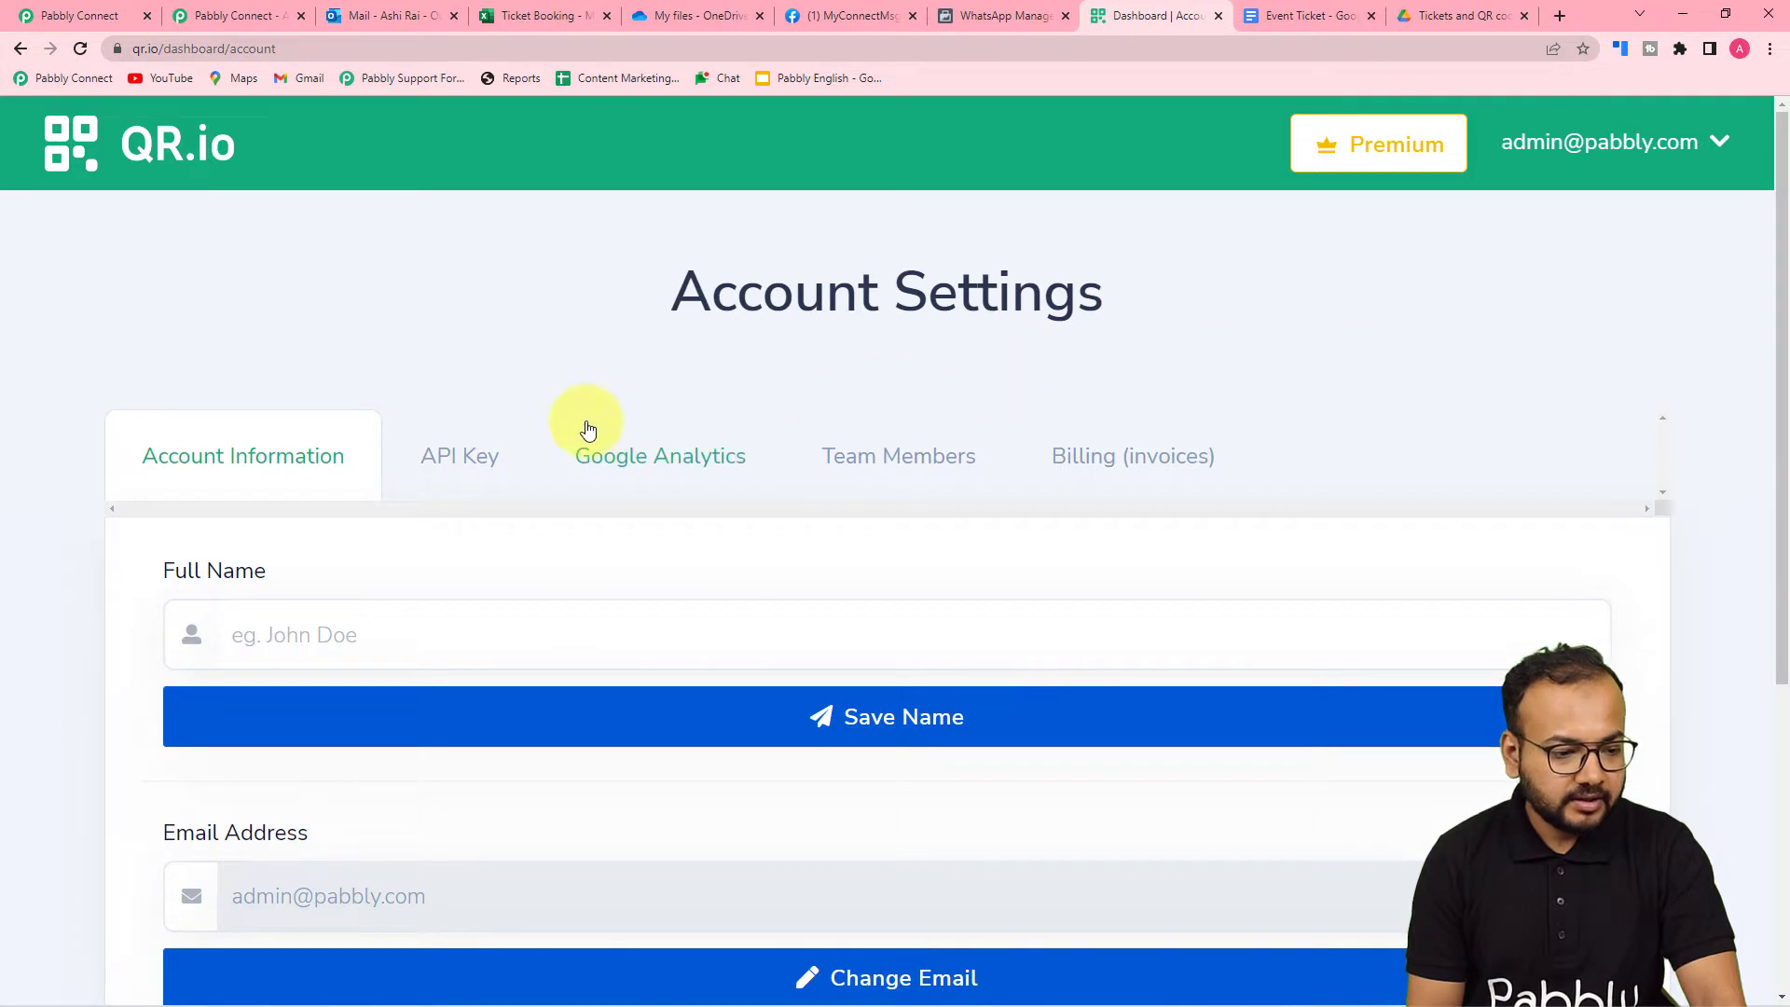
left_click(443, 456)
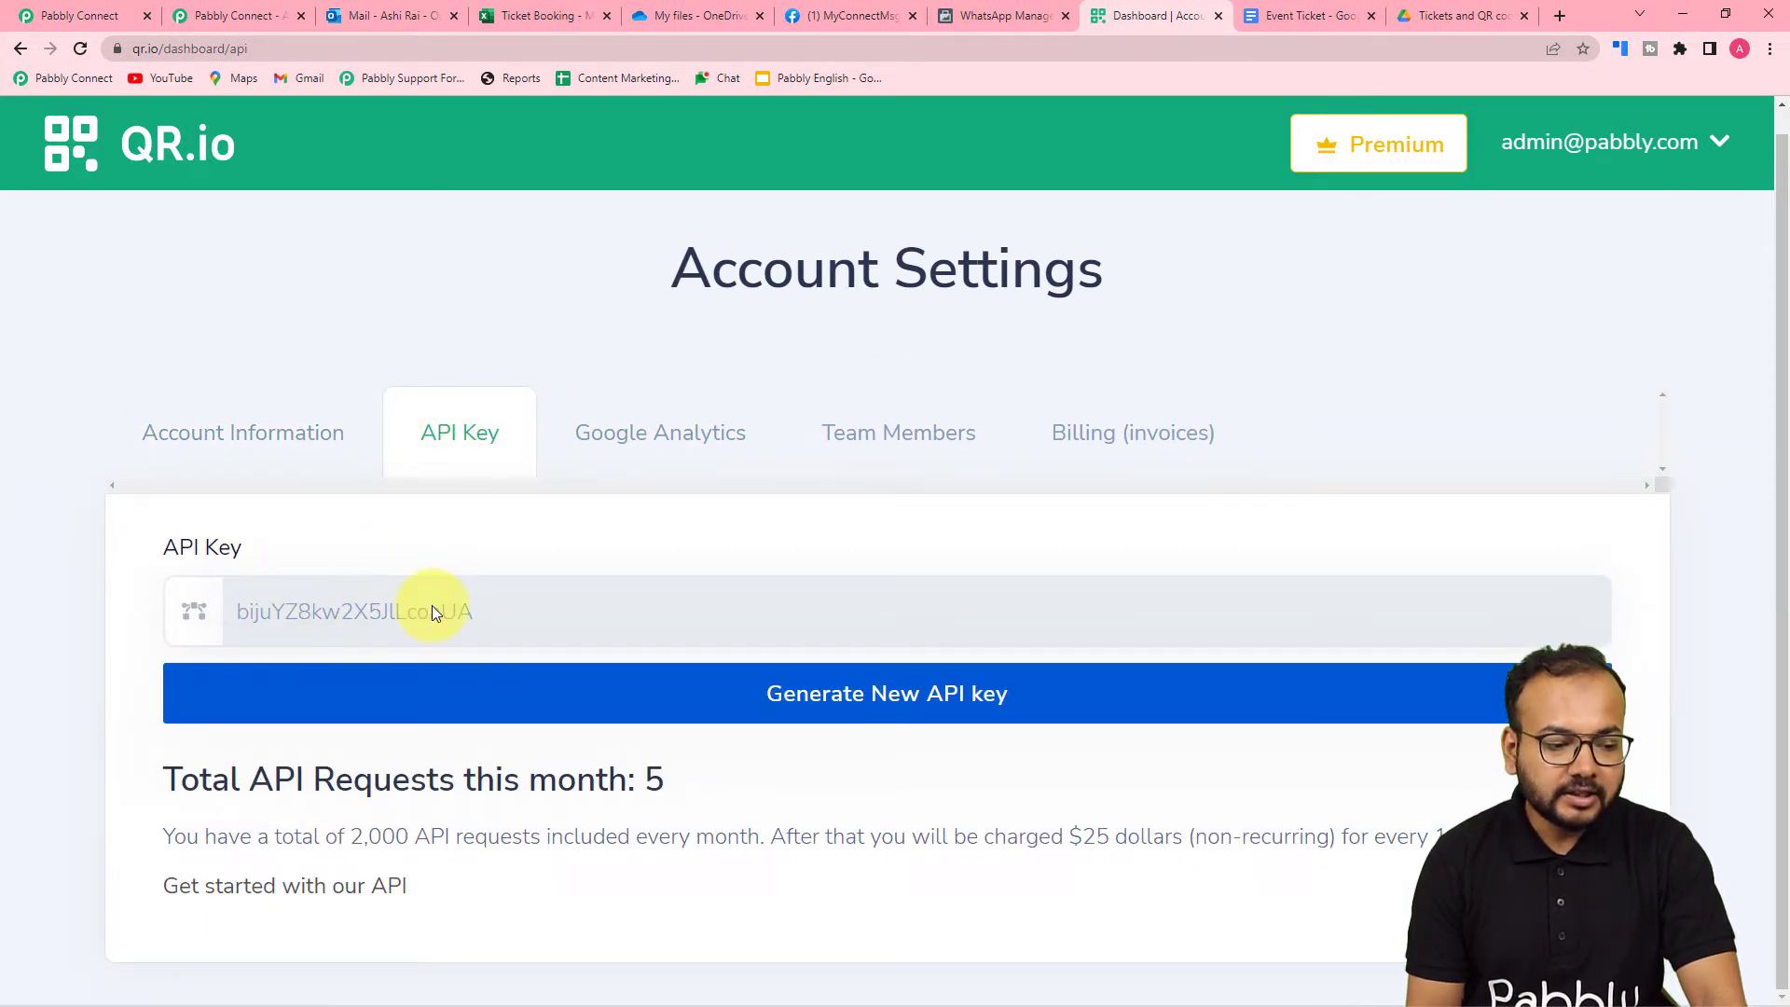
double_click(472, 612)
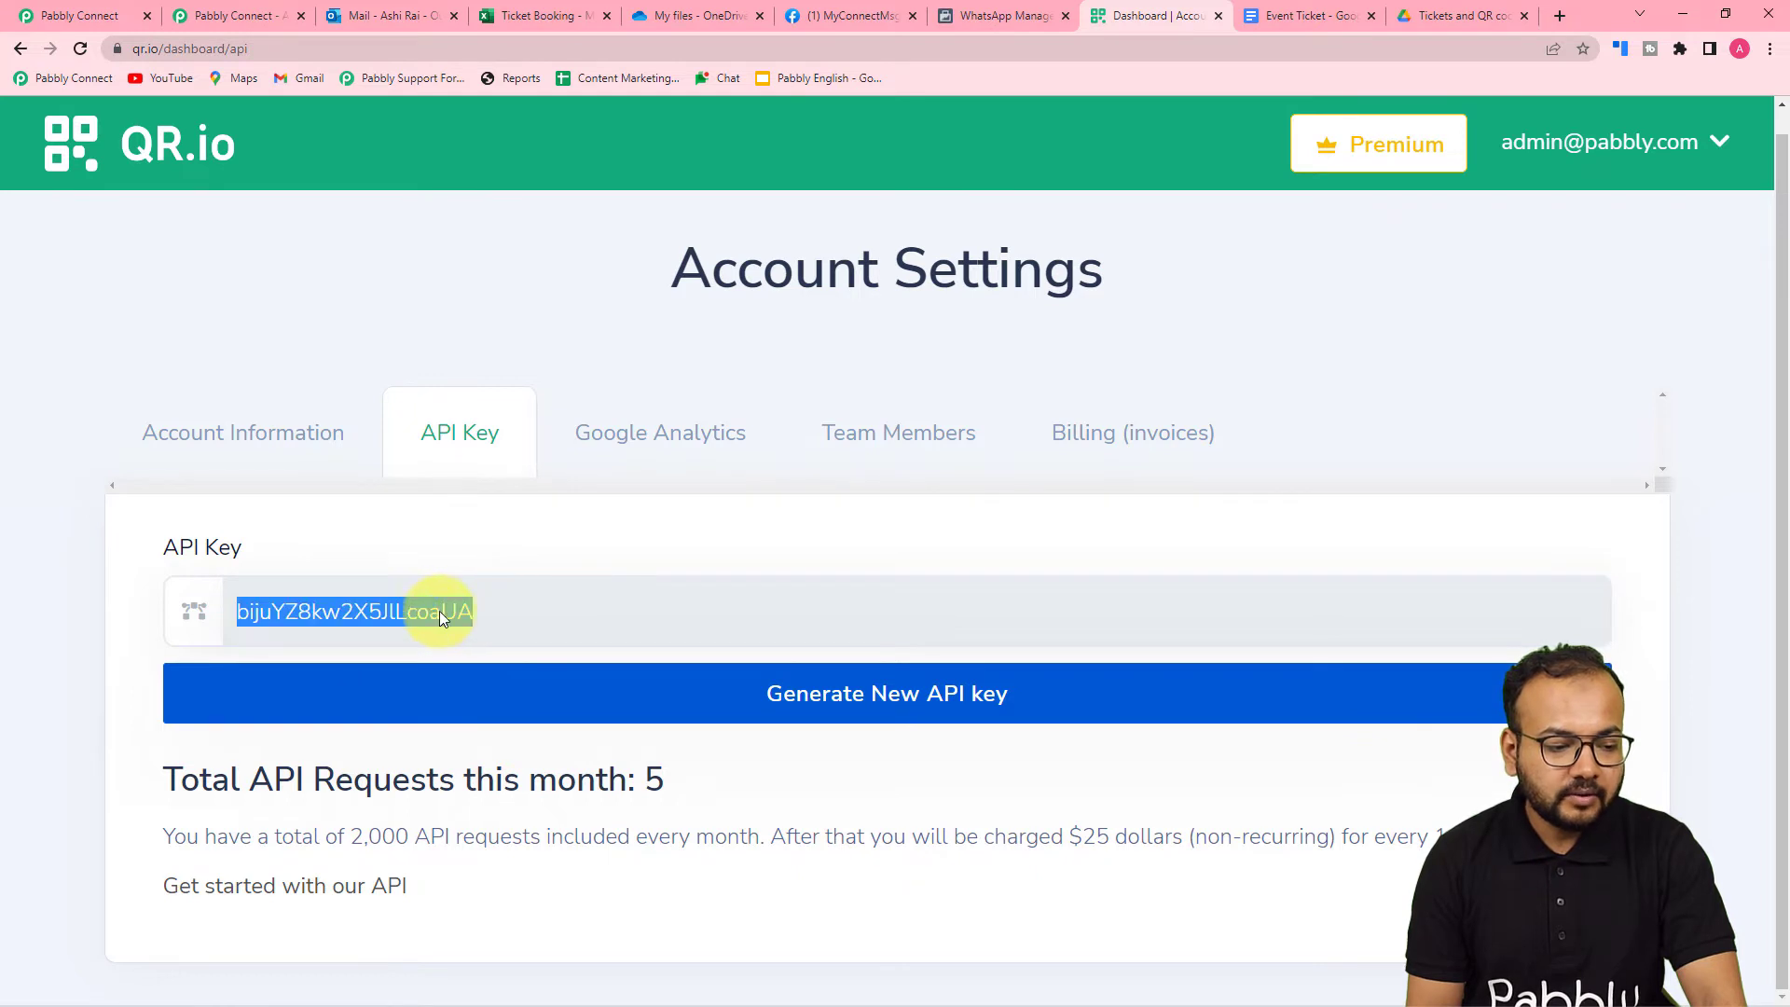
right_click(439, 611)
left_click(484, 629)
Return to Pabbly Connect, paste the copied API key into the new QR.io connection and save it
left_click(70, 15)
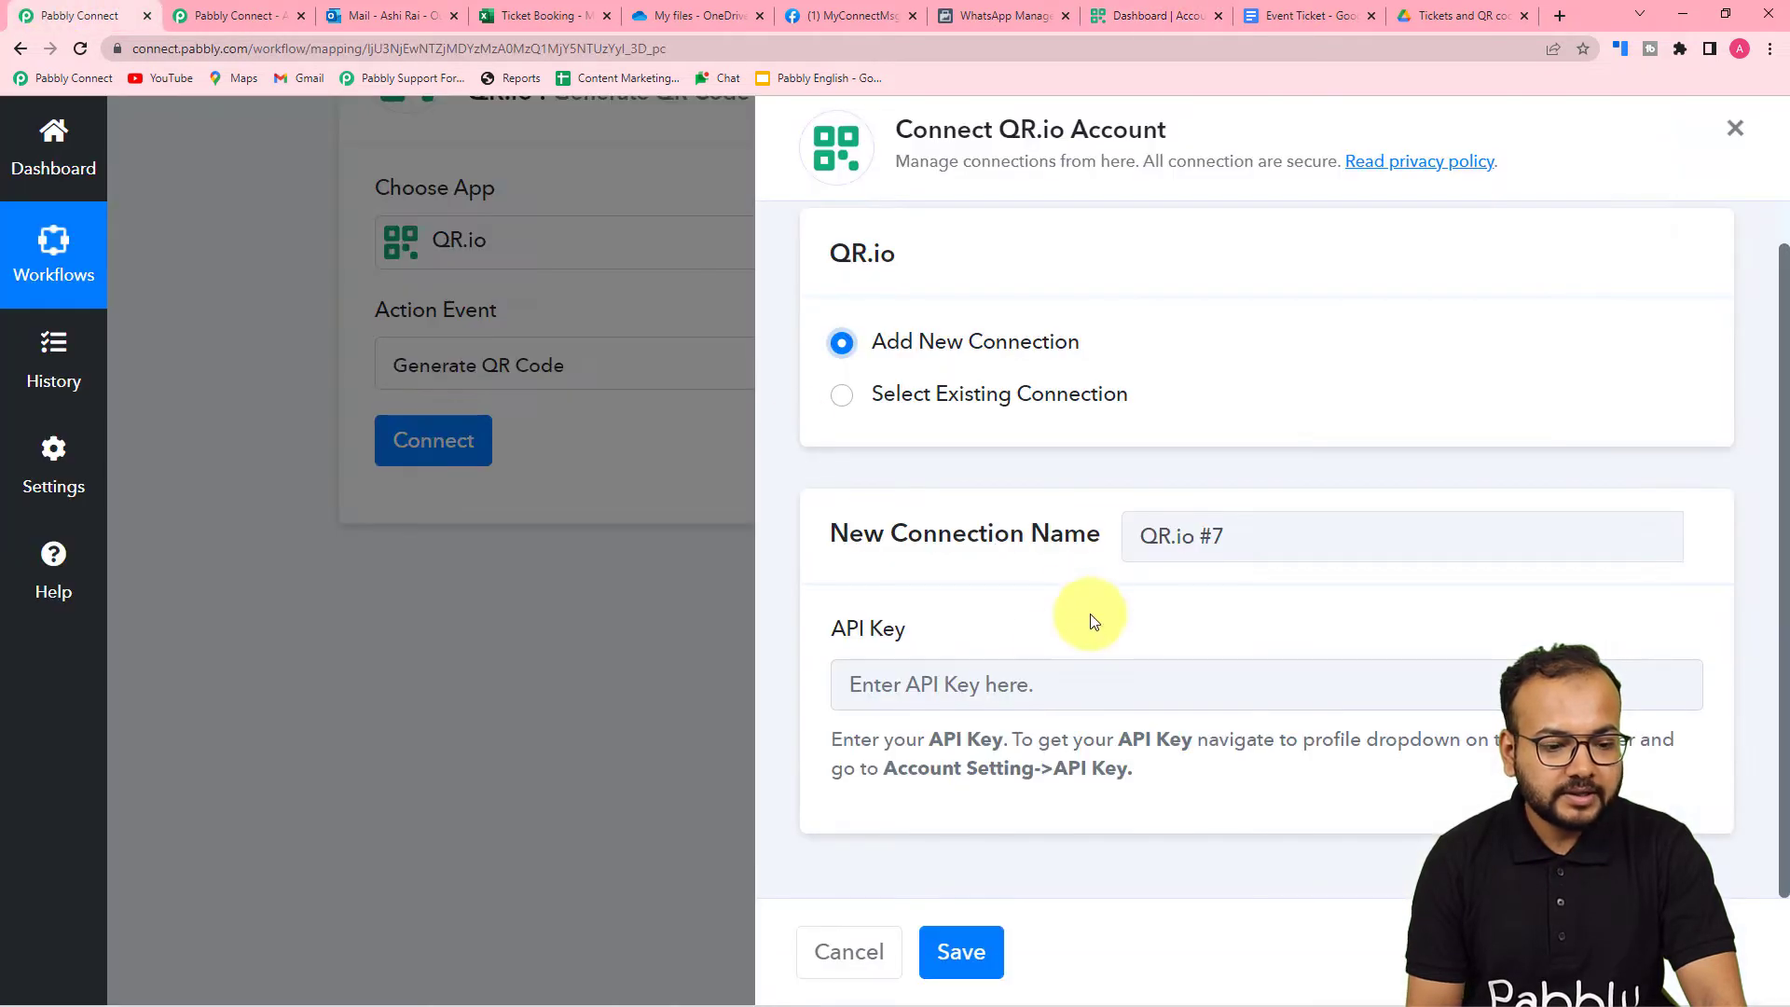
right_click(977, 684)
left_click(1016, 556)
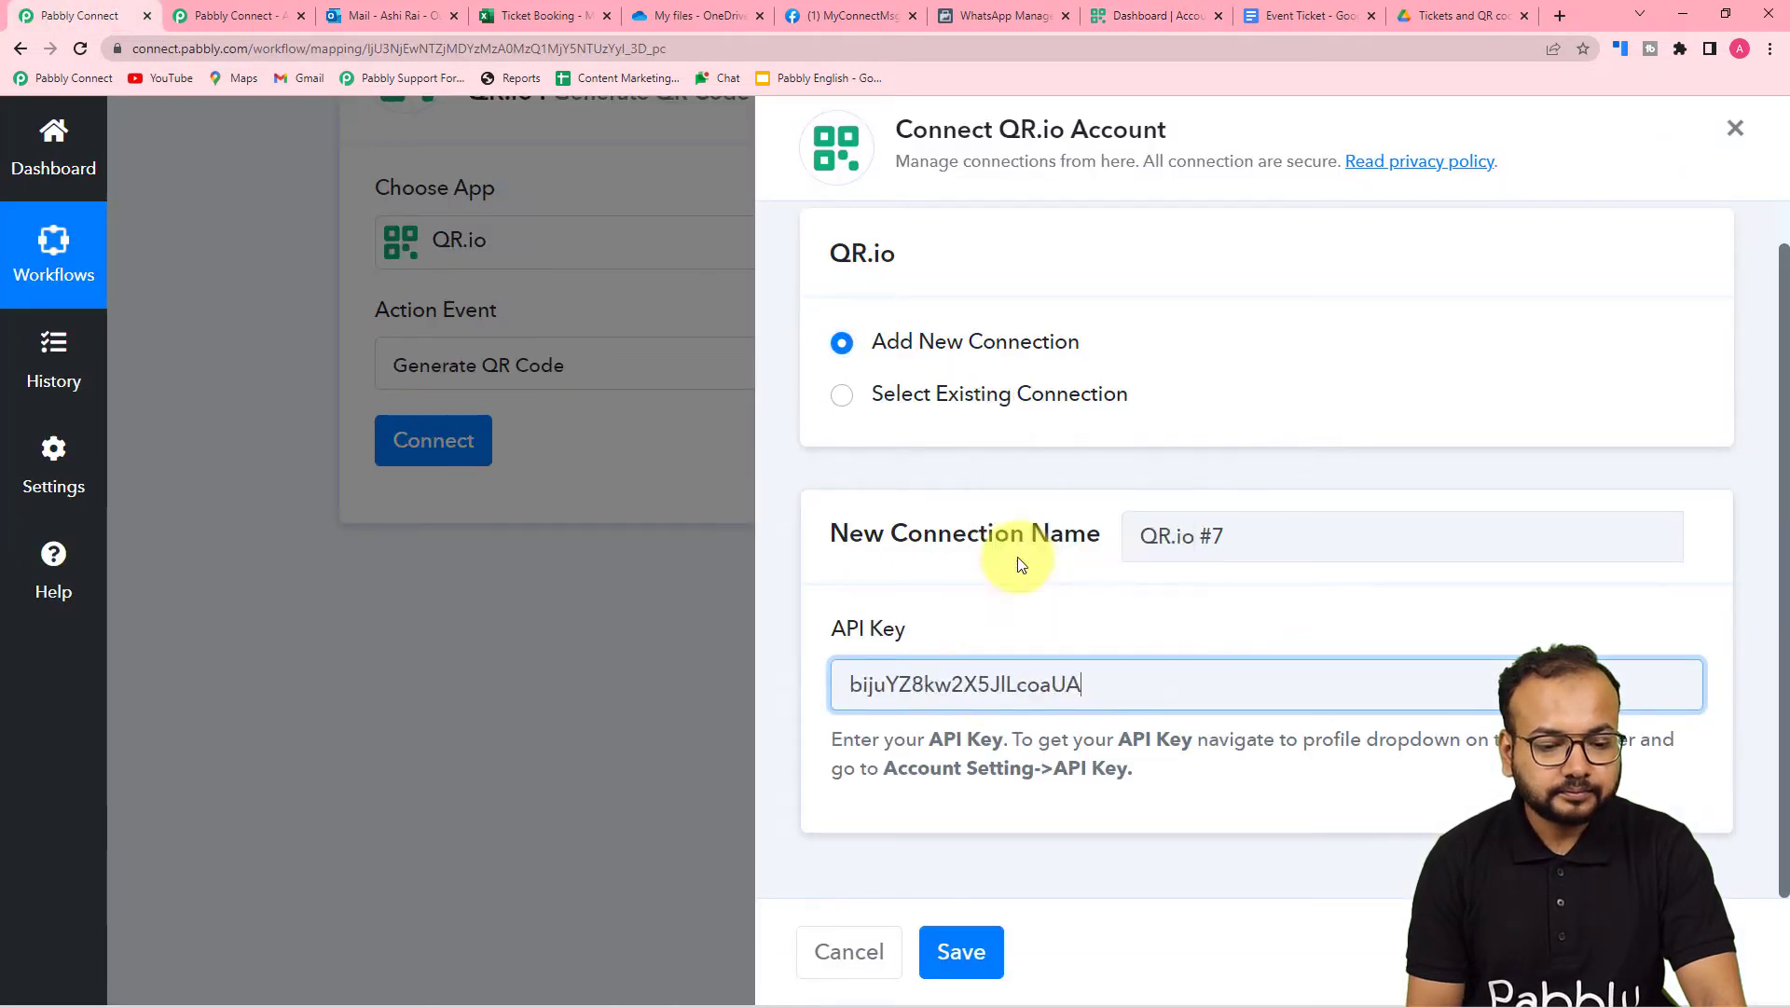
left_click(961, 952)
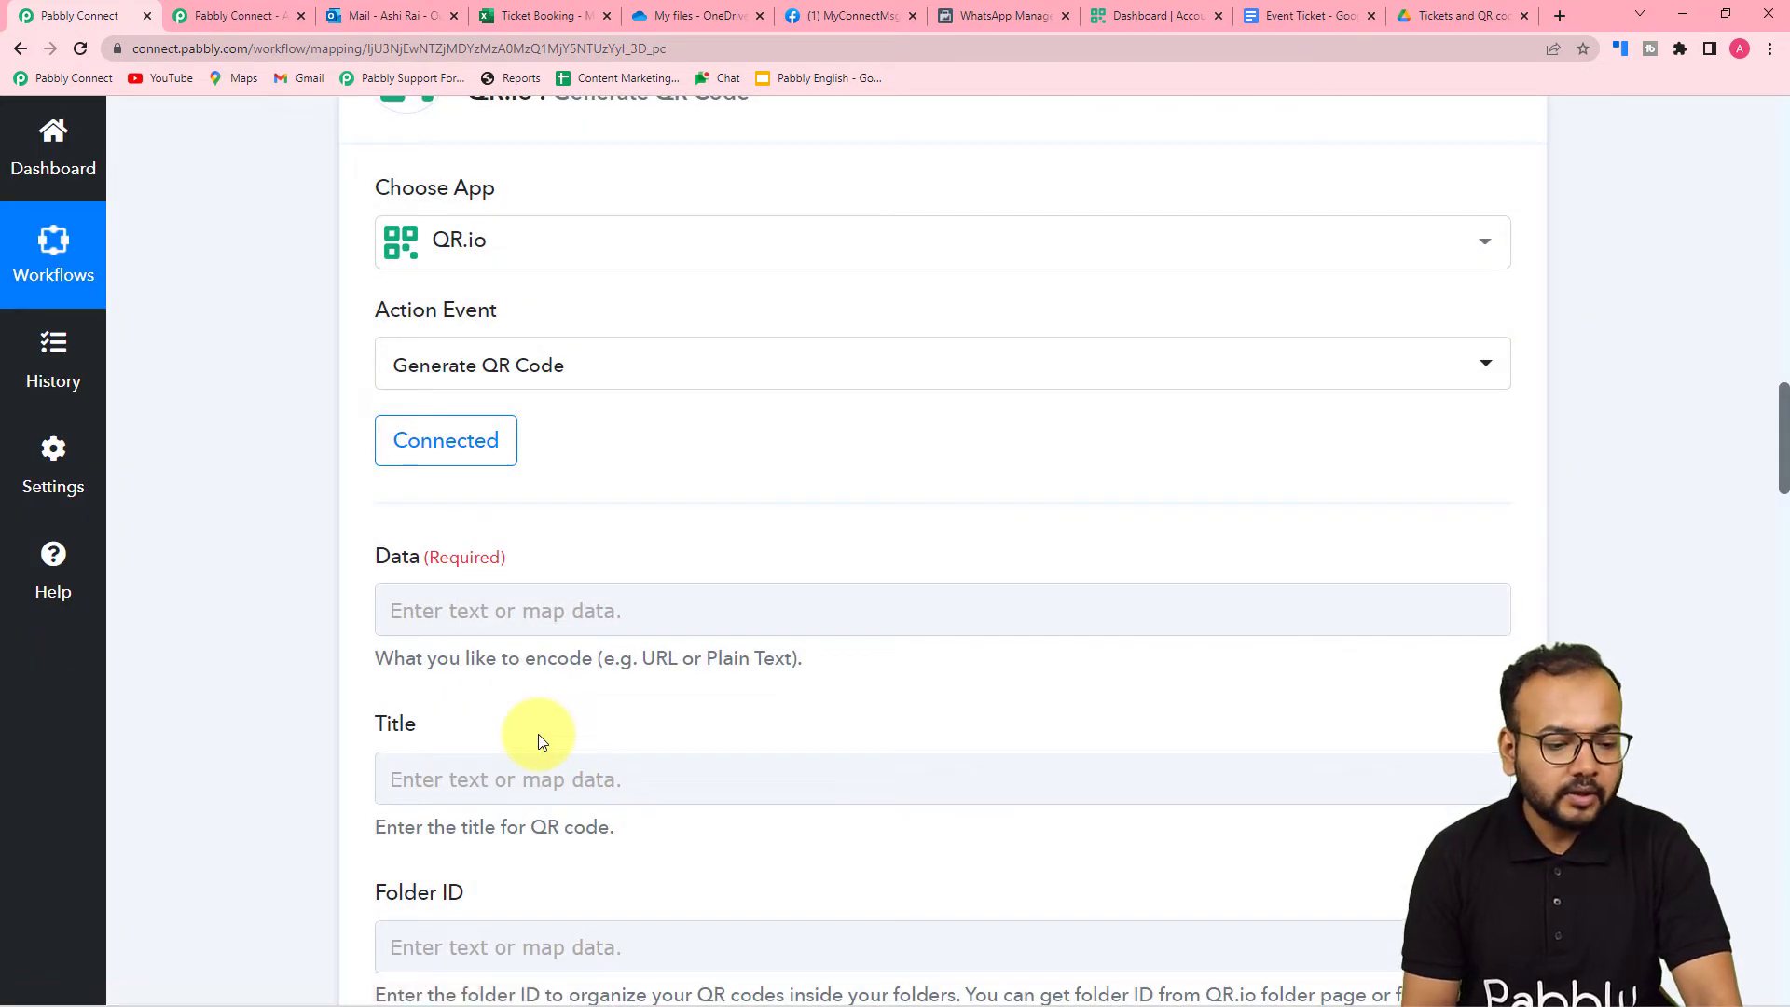
scroll(299, 662, "down", 1)
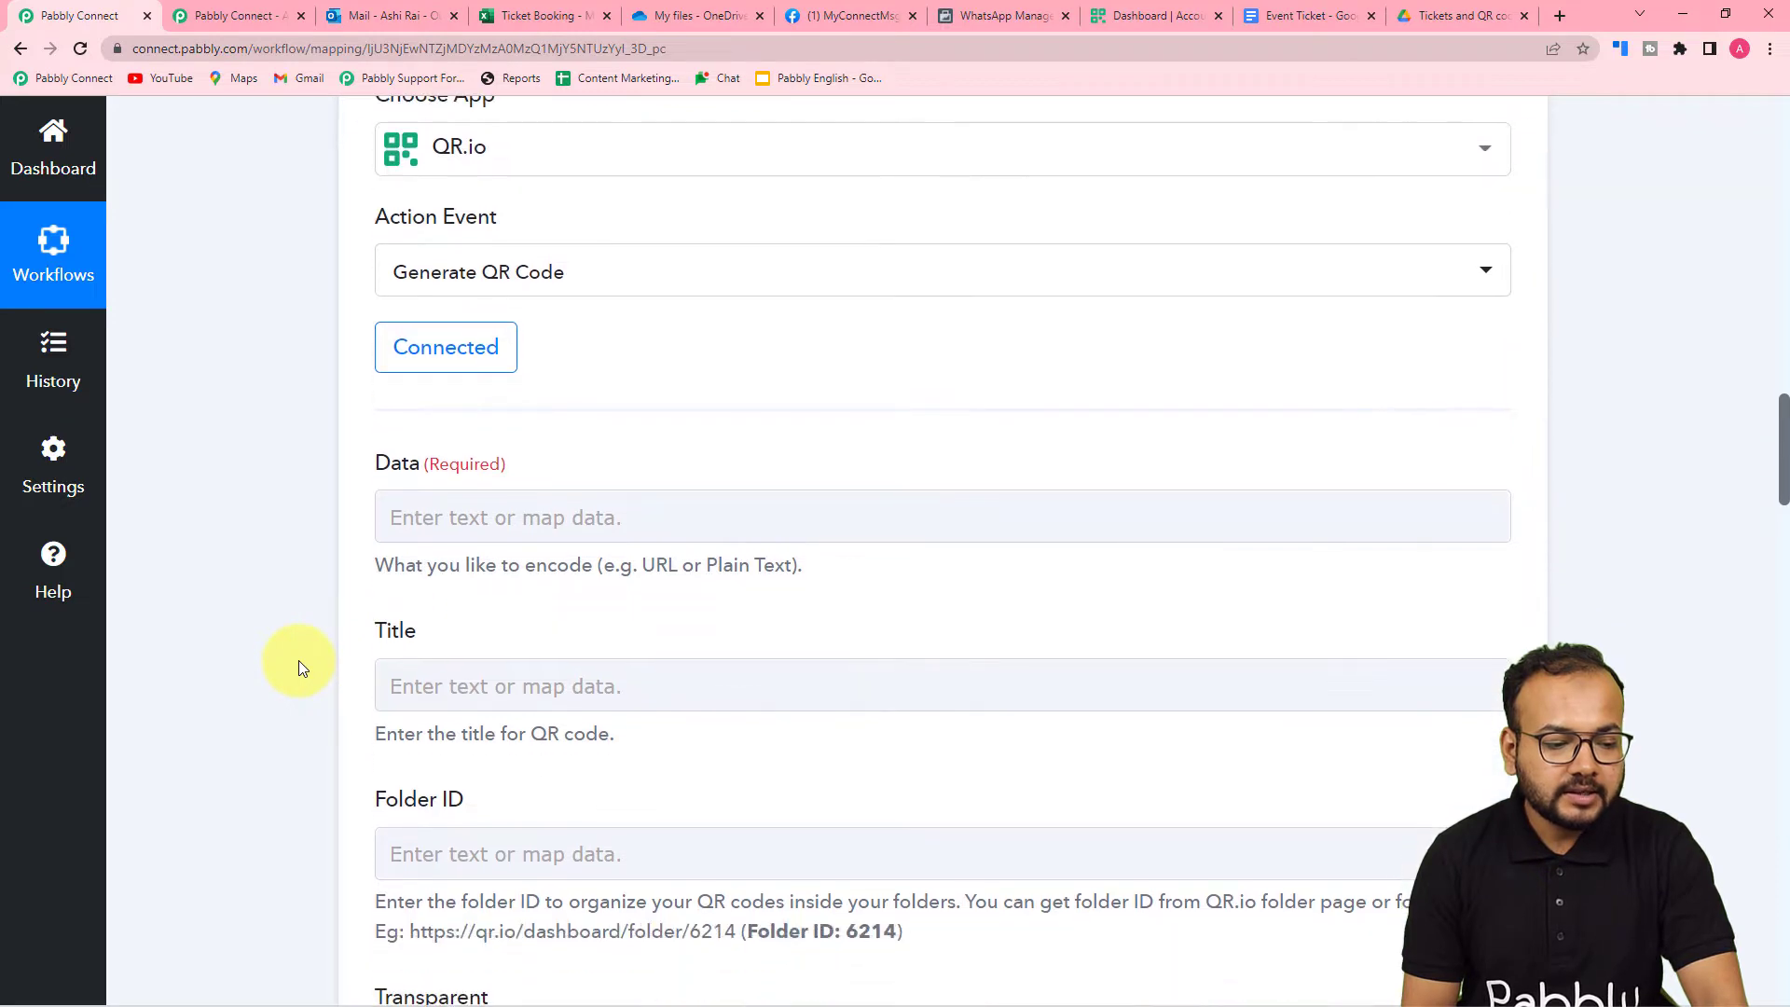
scroll(298, 663, "down", 2)
left_click(485, 334)
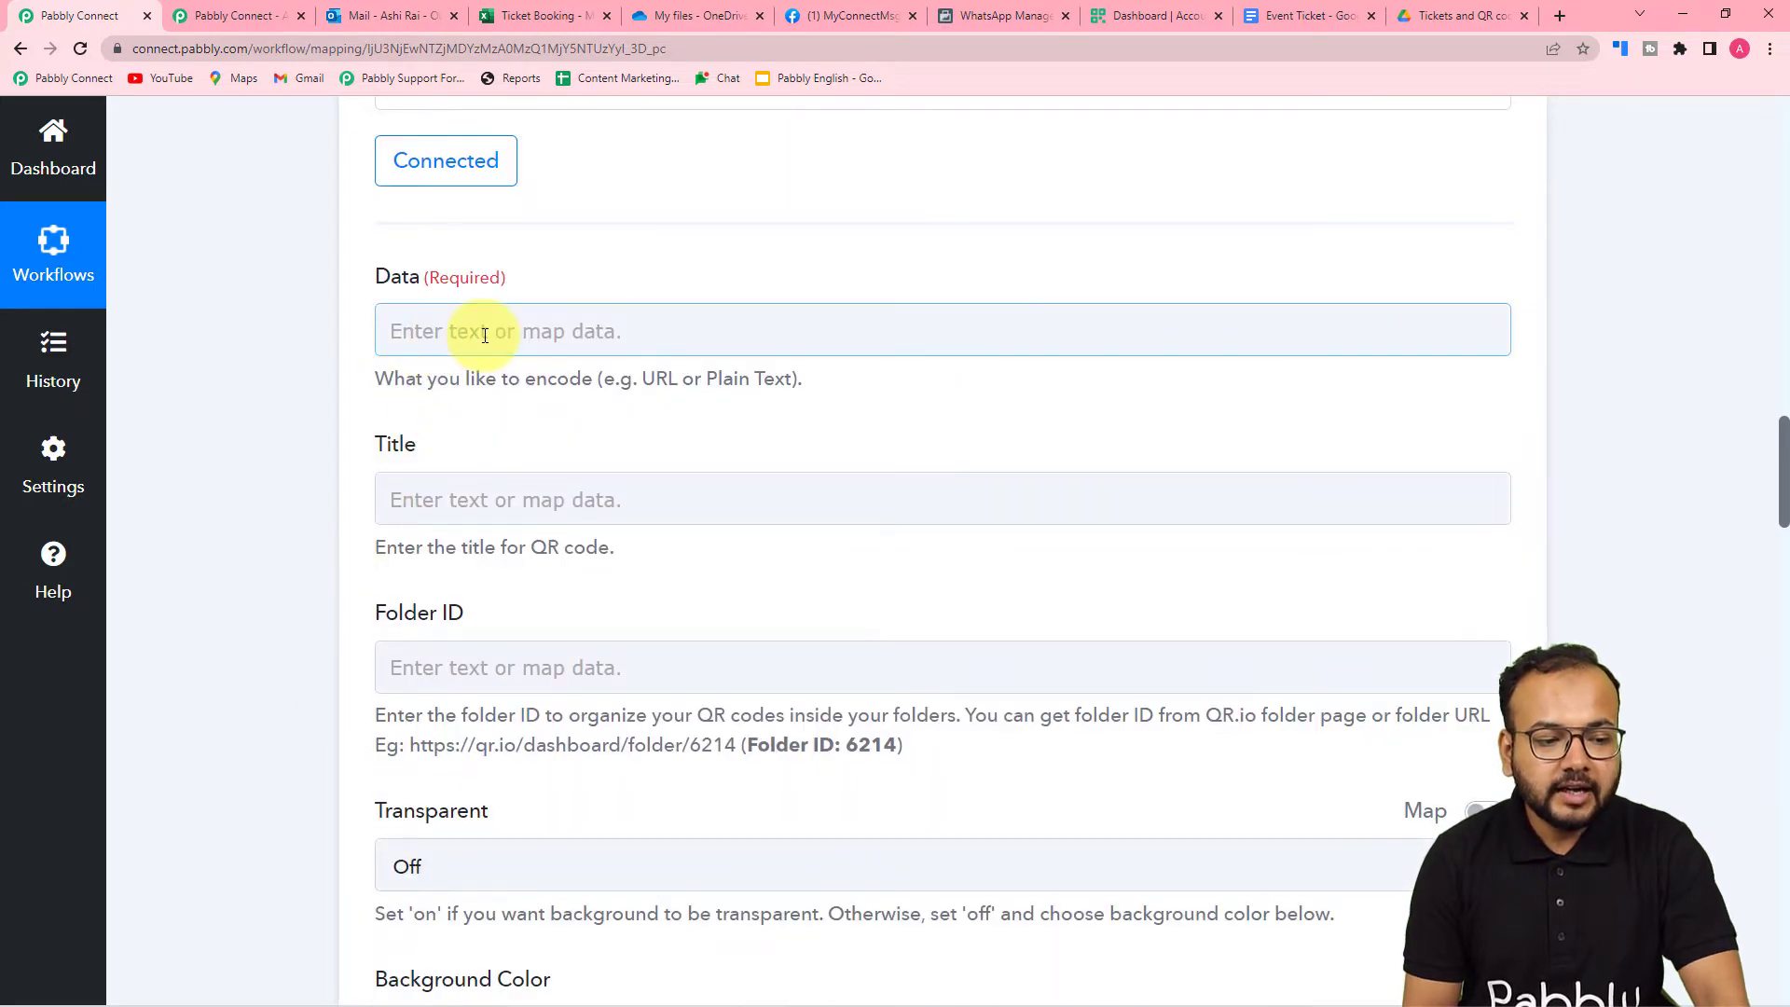
left_click(627, 335)
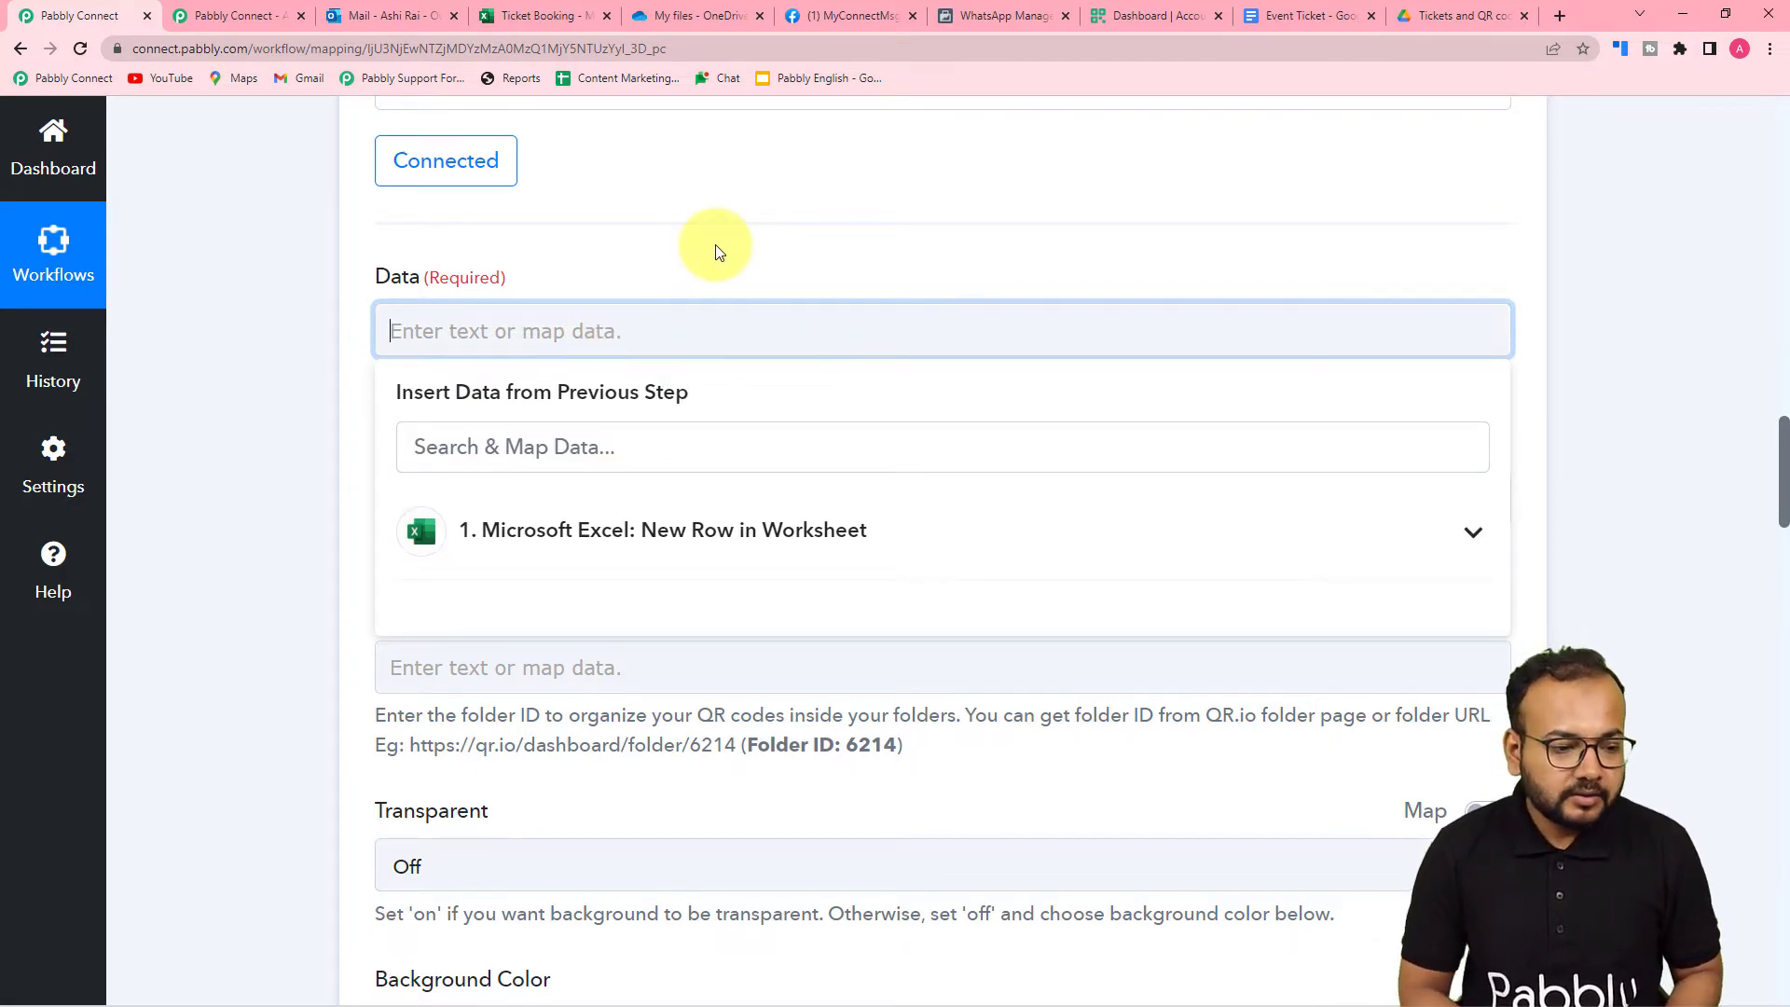
type("www.pabbly.com")
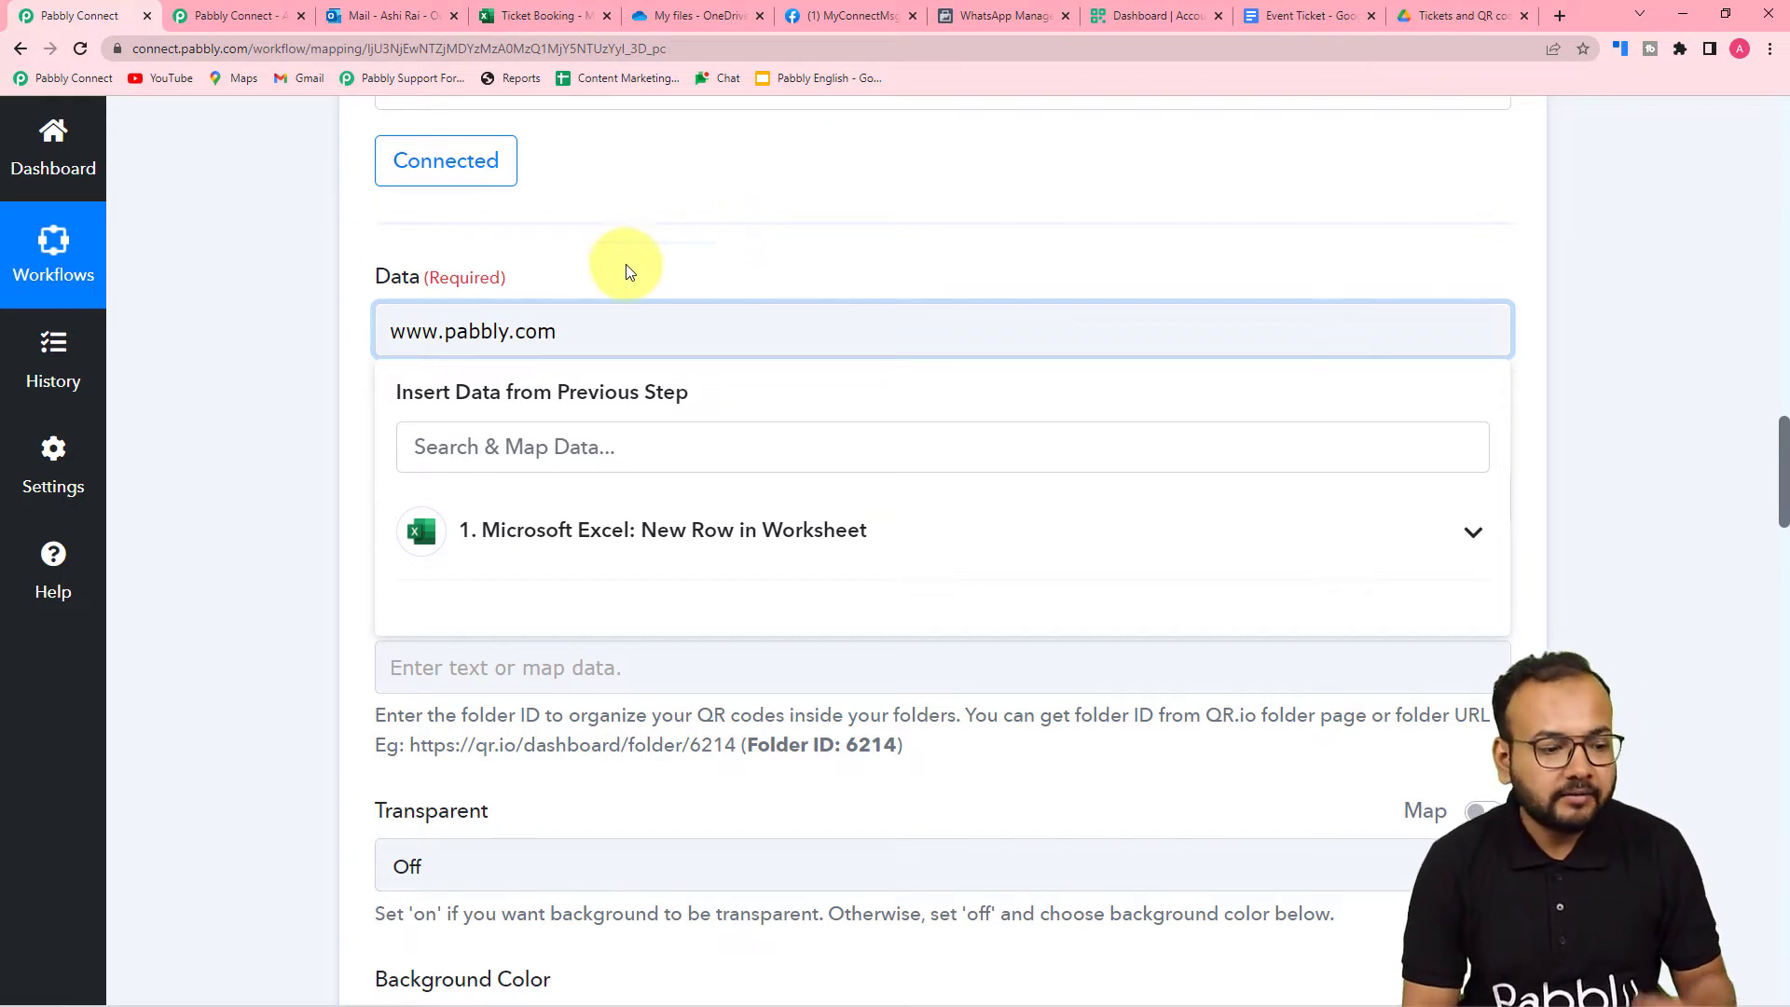
left_click(294, 287)
Set the QR code's title to Event Ticket
scroll(294, 287, "down", 1)
scroll(294, 288, "down", 1)
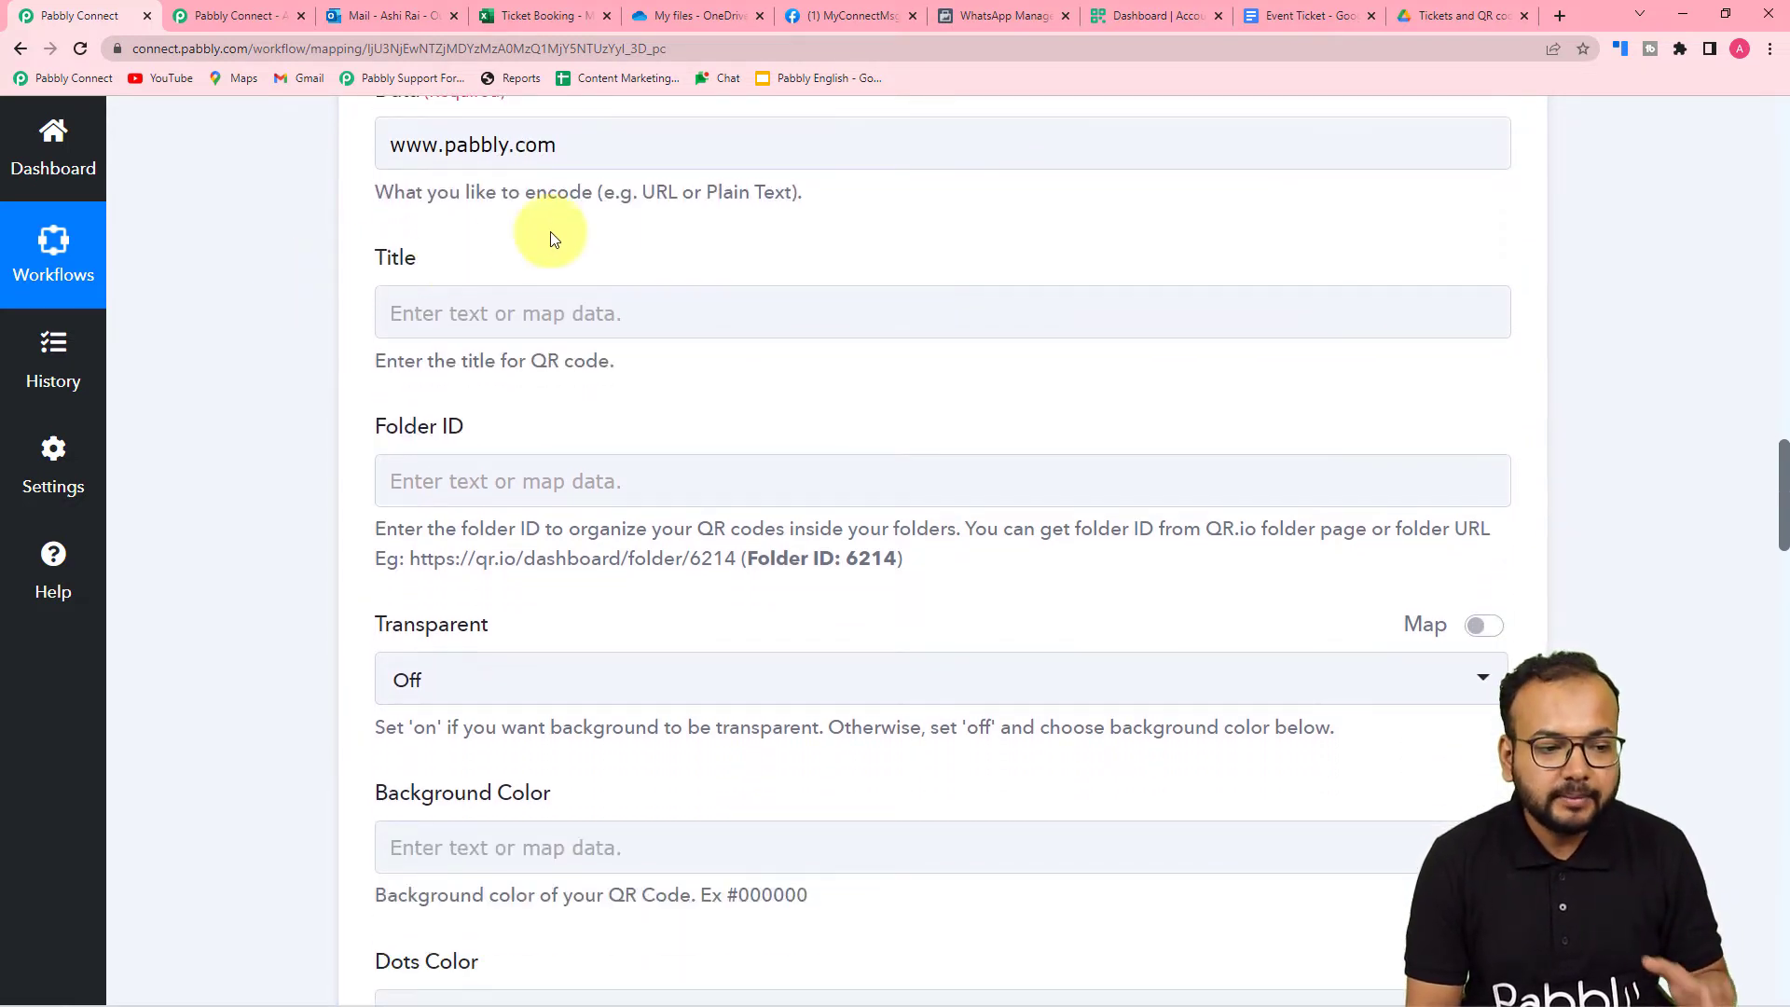
left_click(472, 296)
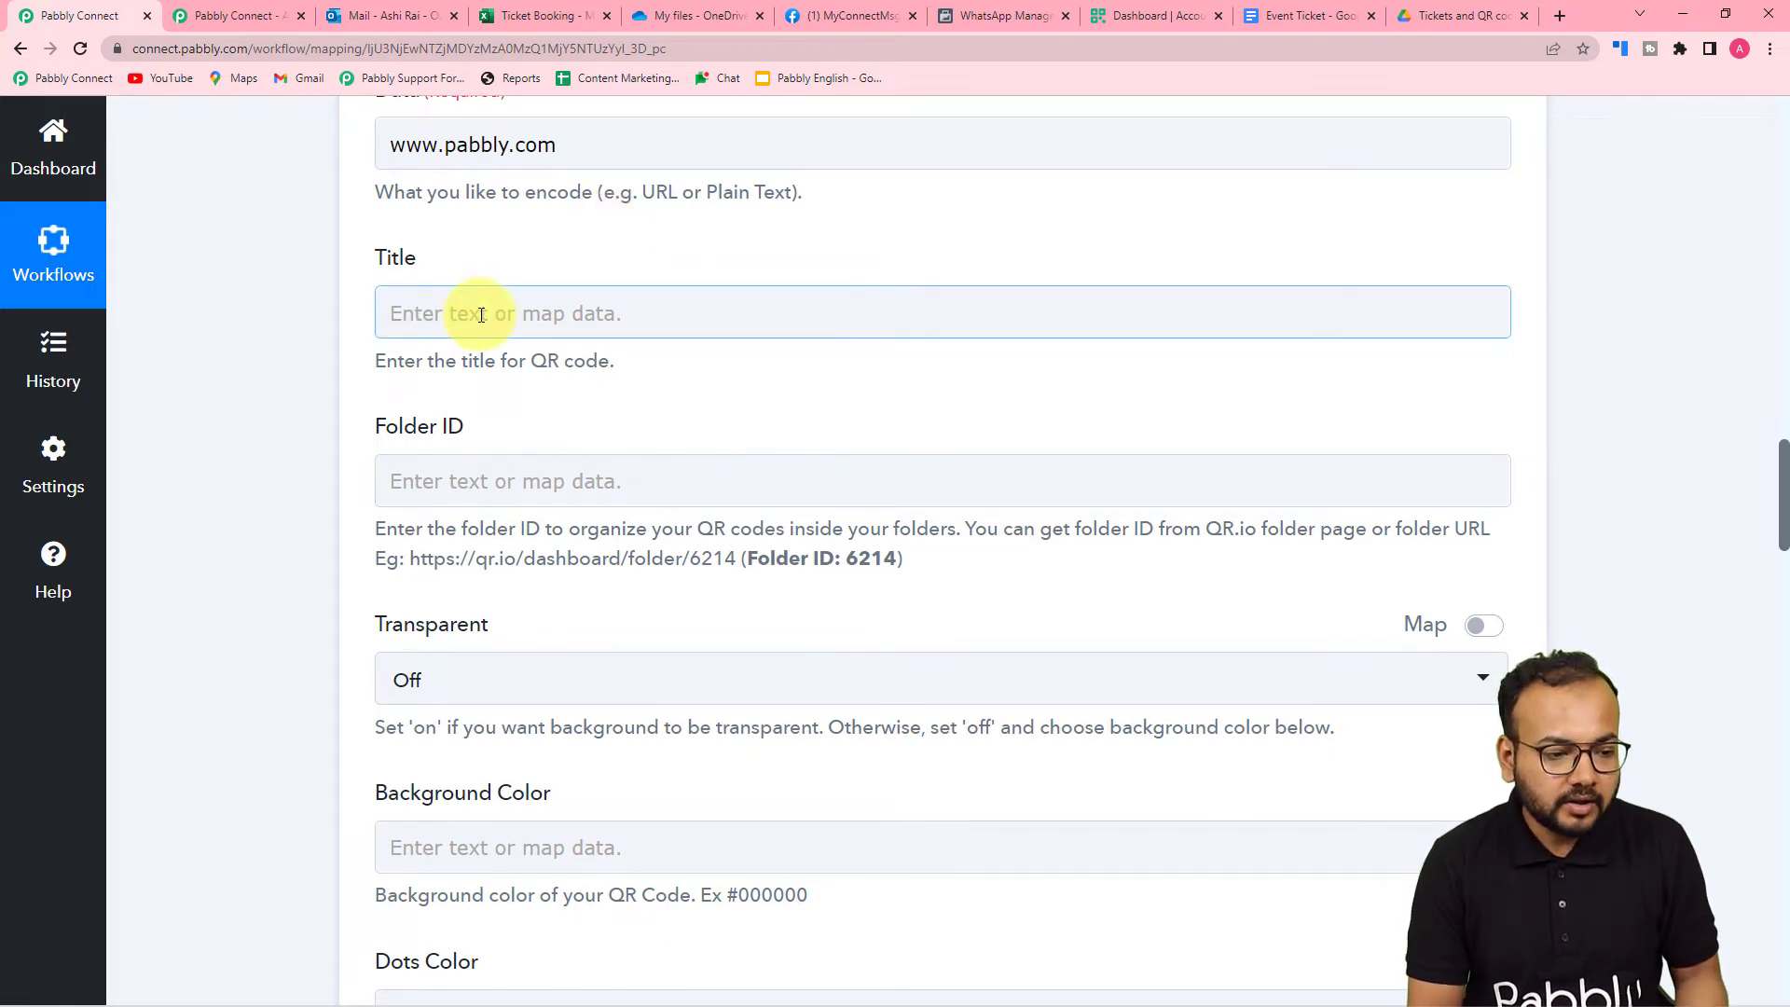
scroll(481, 314, "down", 1)
scroll(481, 315, "up", 1)
left_click(481, 315)
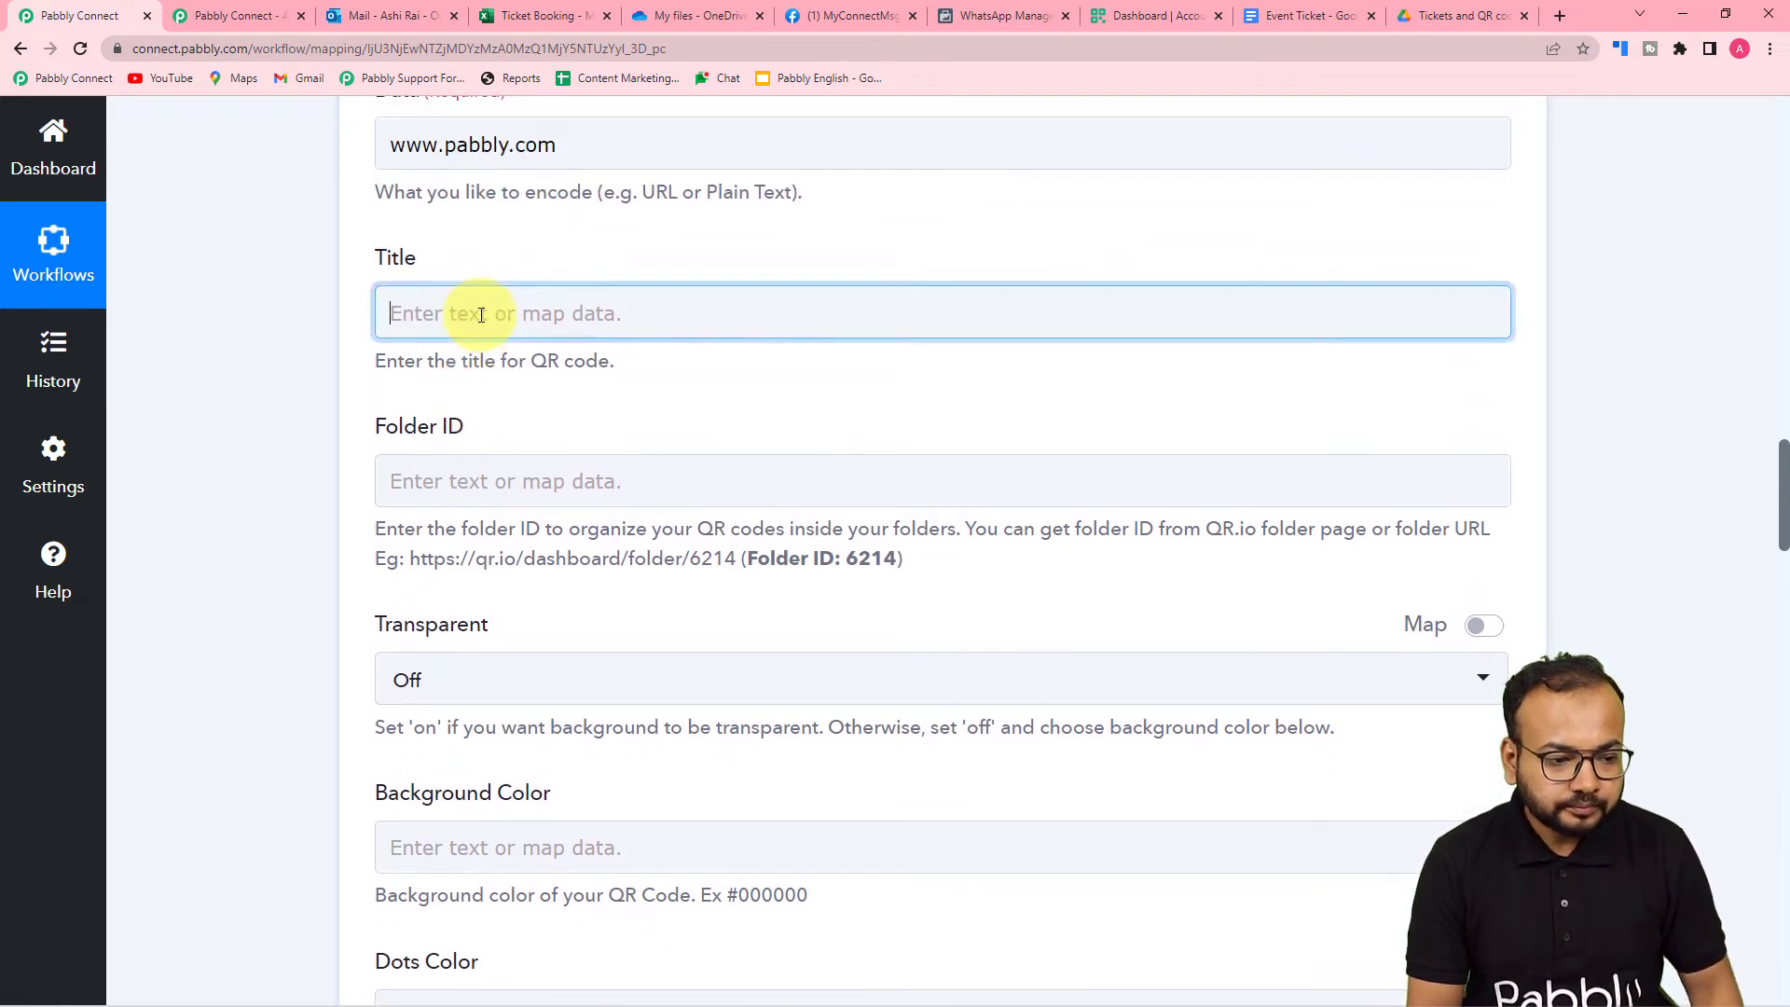
type("Event Ticket")
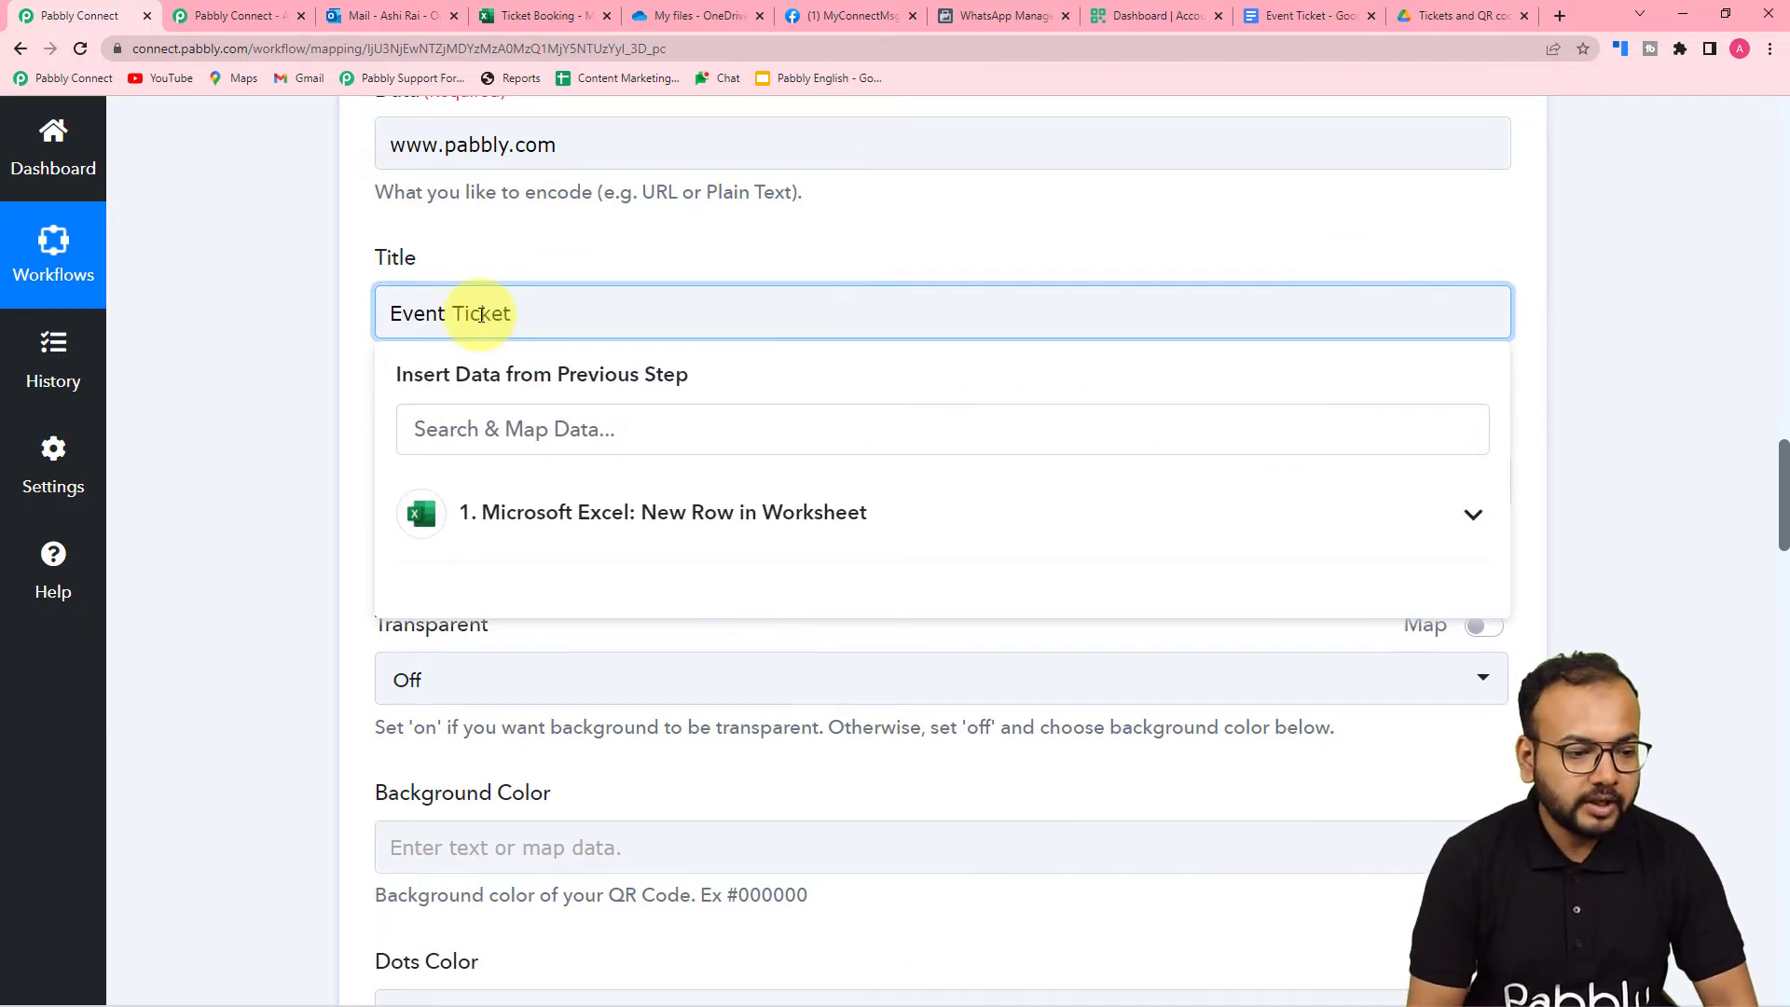
left_click(332, 319)
Switch to QR.io and open the "test for events" folder to read its folder ID
scroll(332, 319, "down", 2)
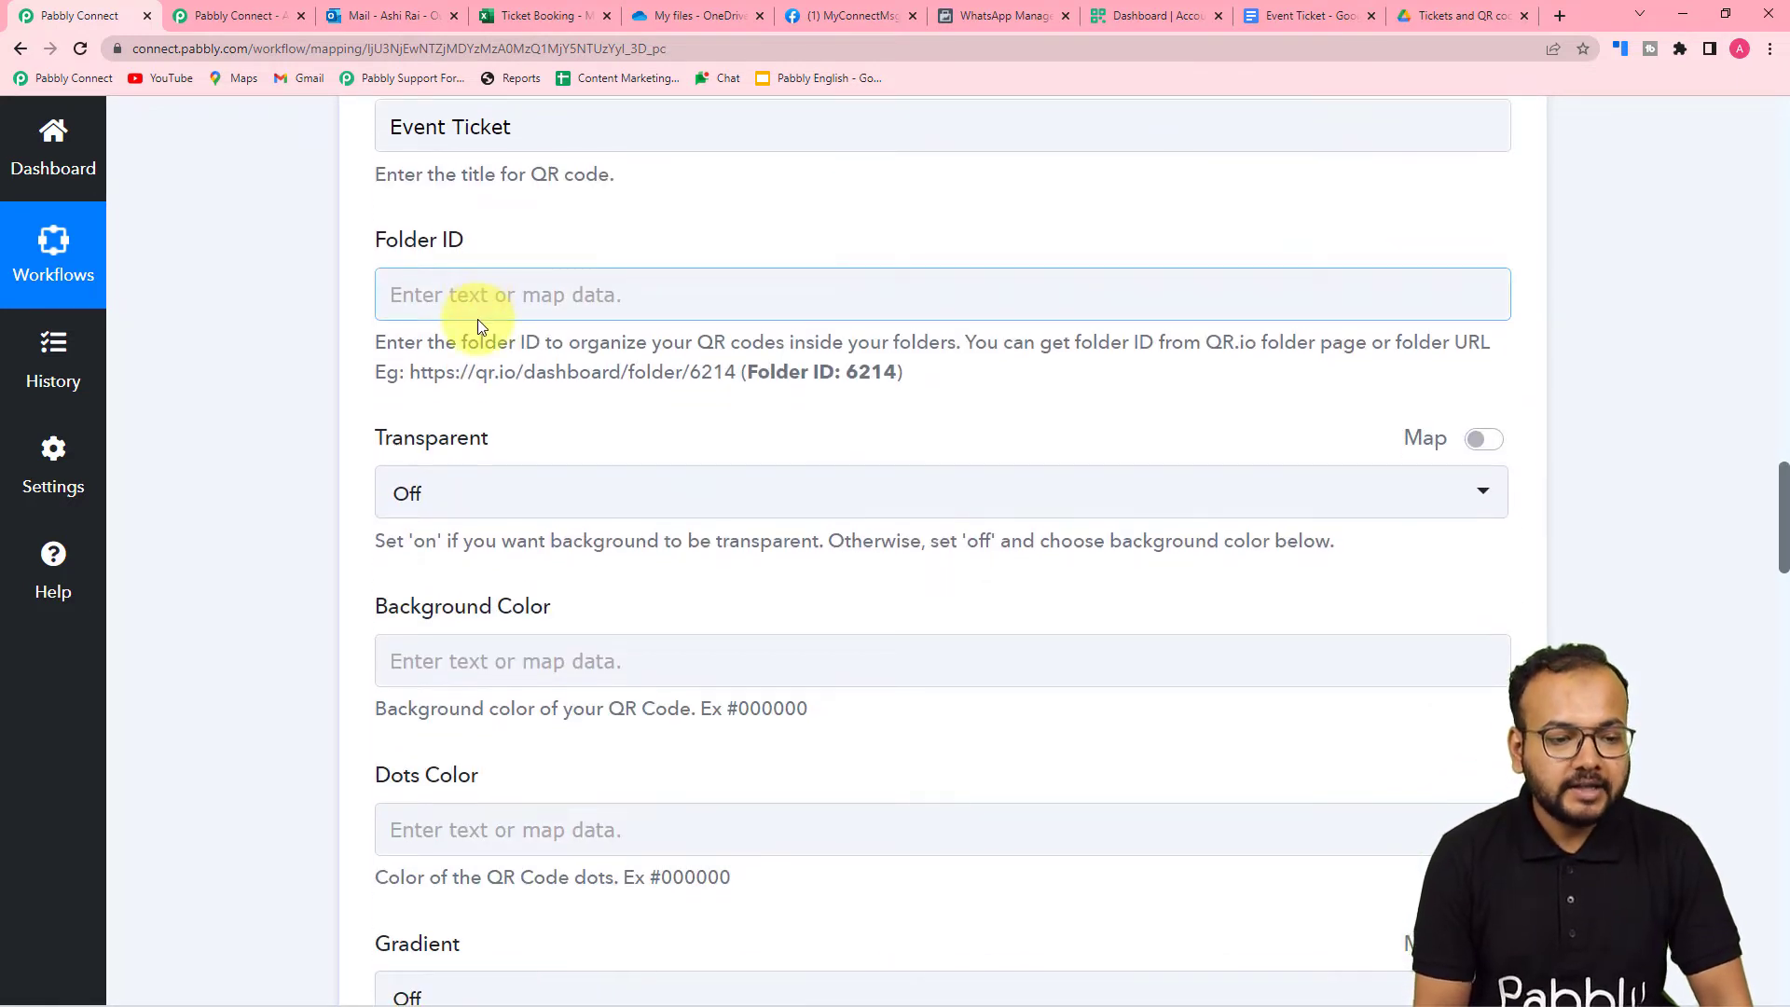
left_click(1133, 16)
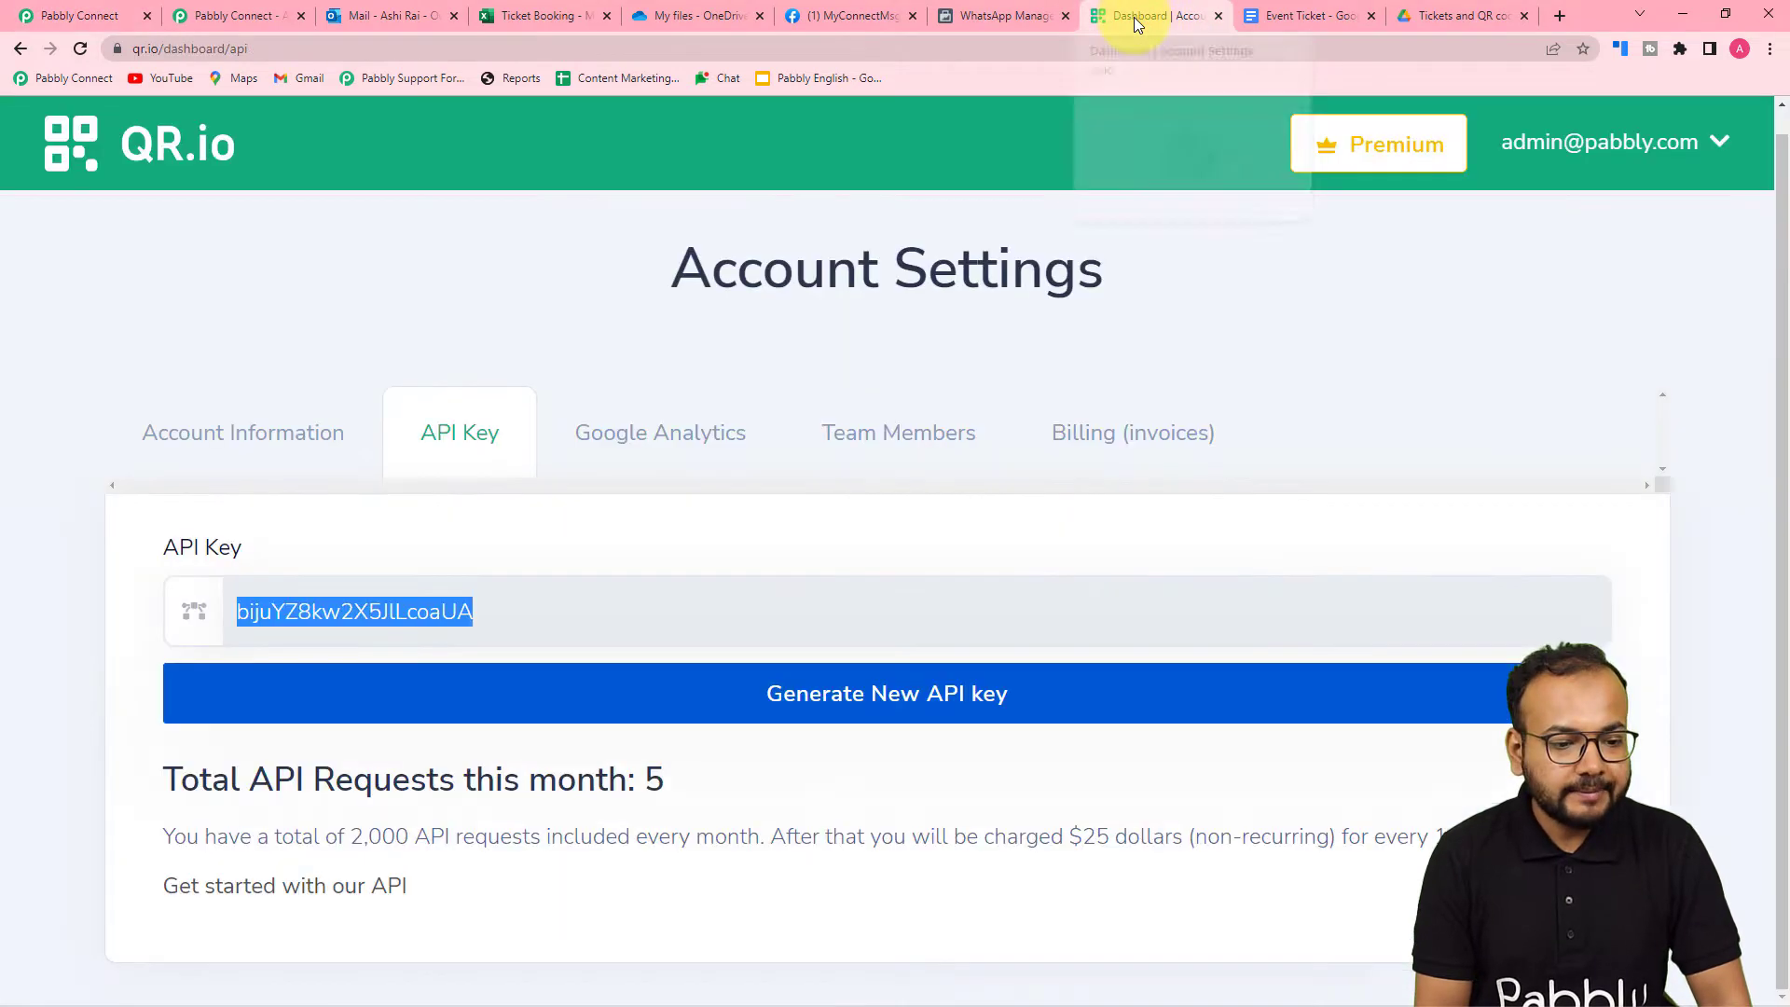
left_click(77, 176)
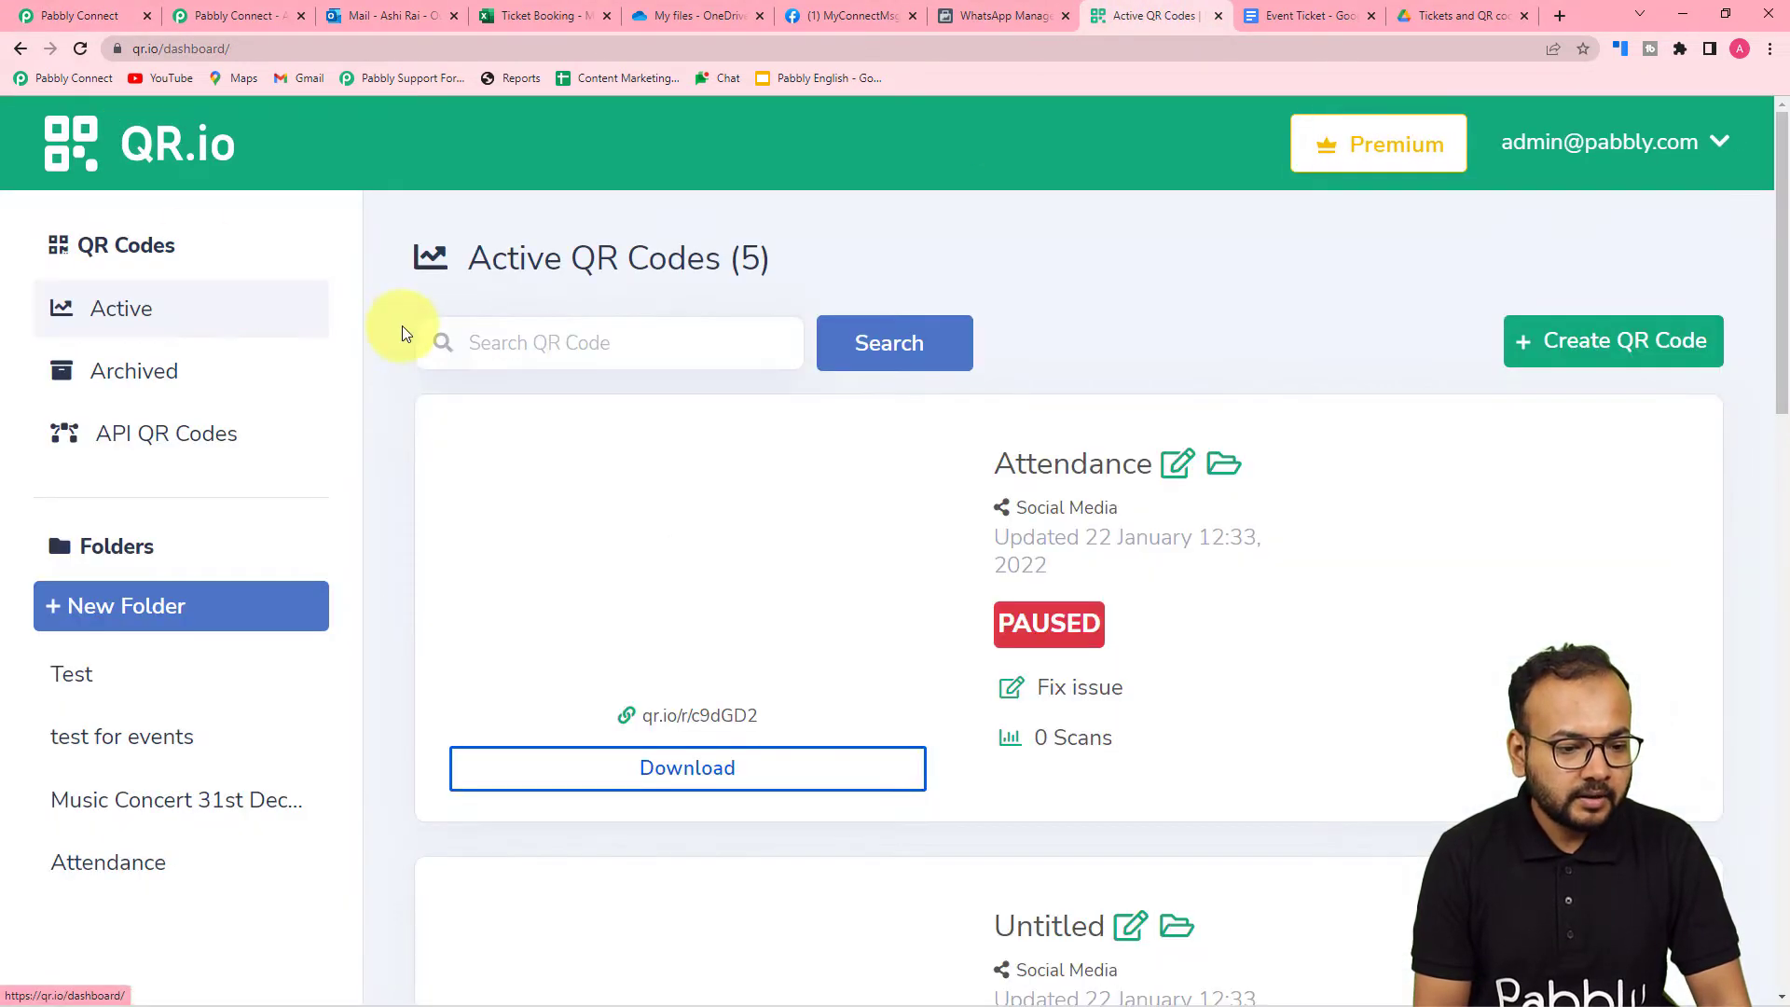
scroll(82, 712, "down", 2)
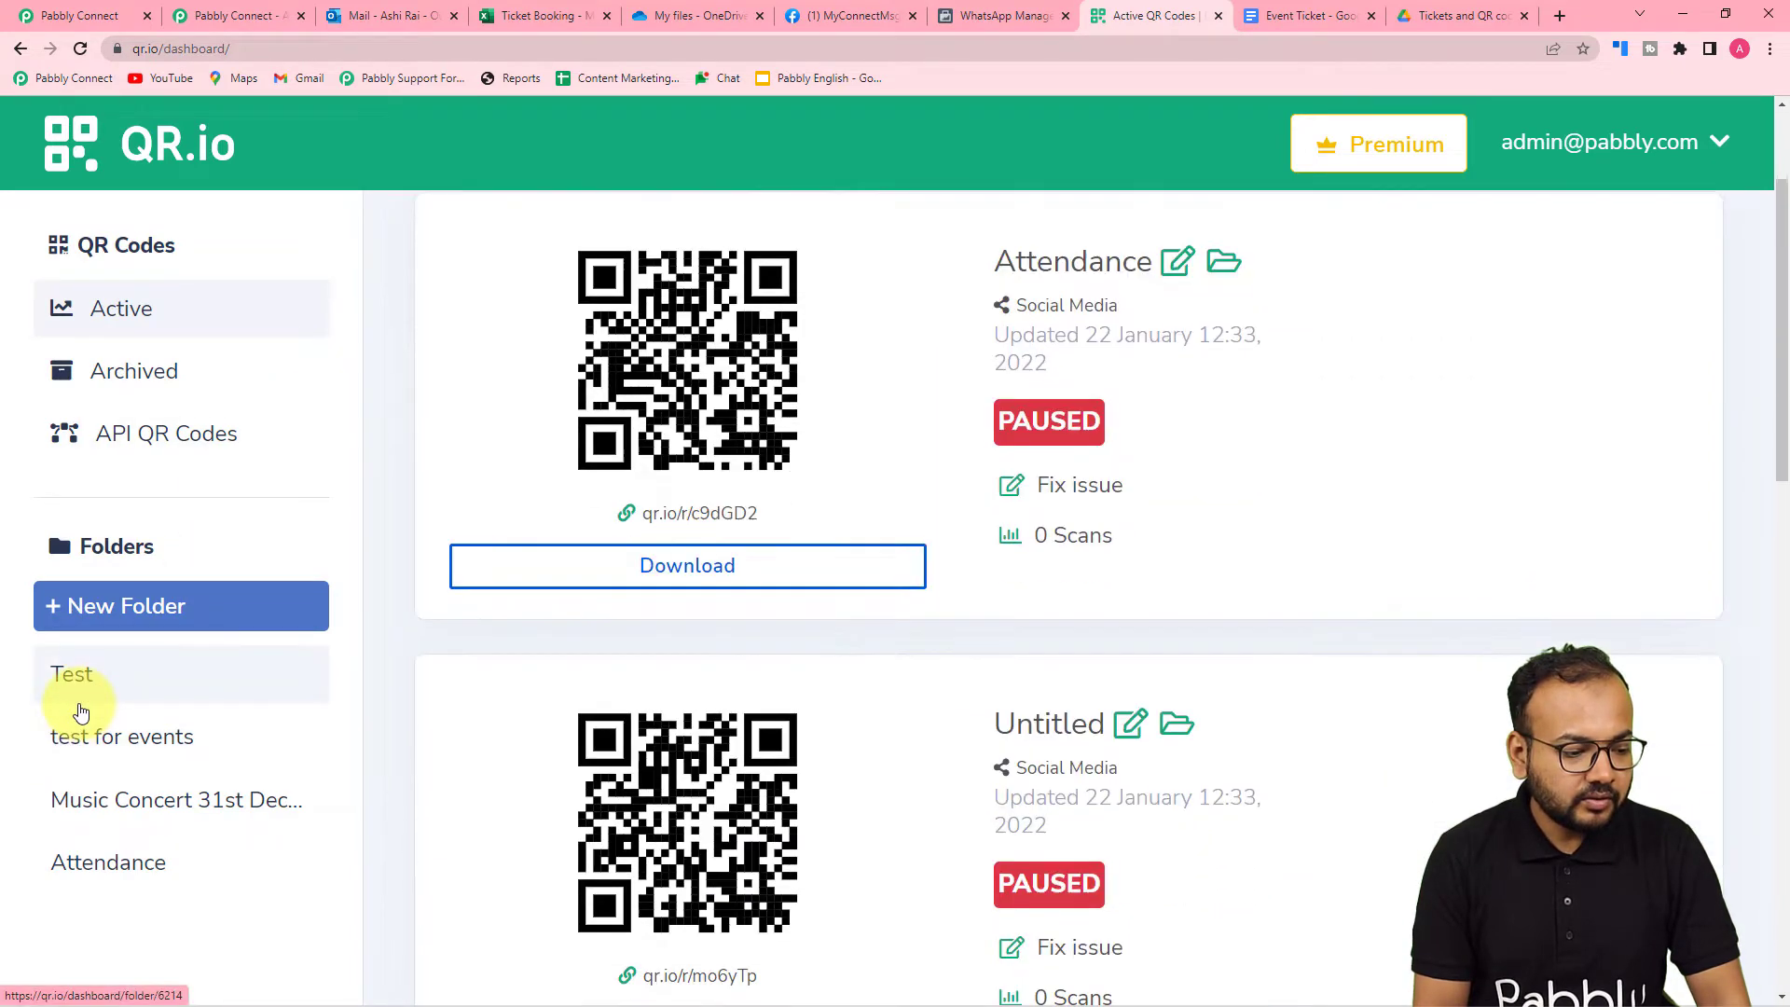
scroll(82, 712, "down", 2)
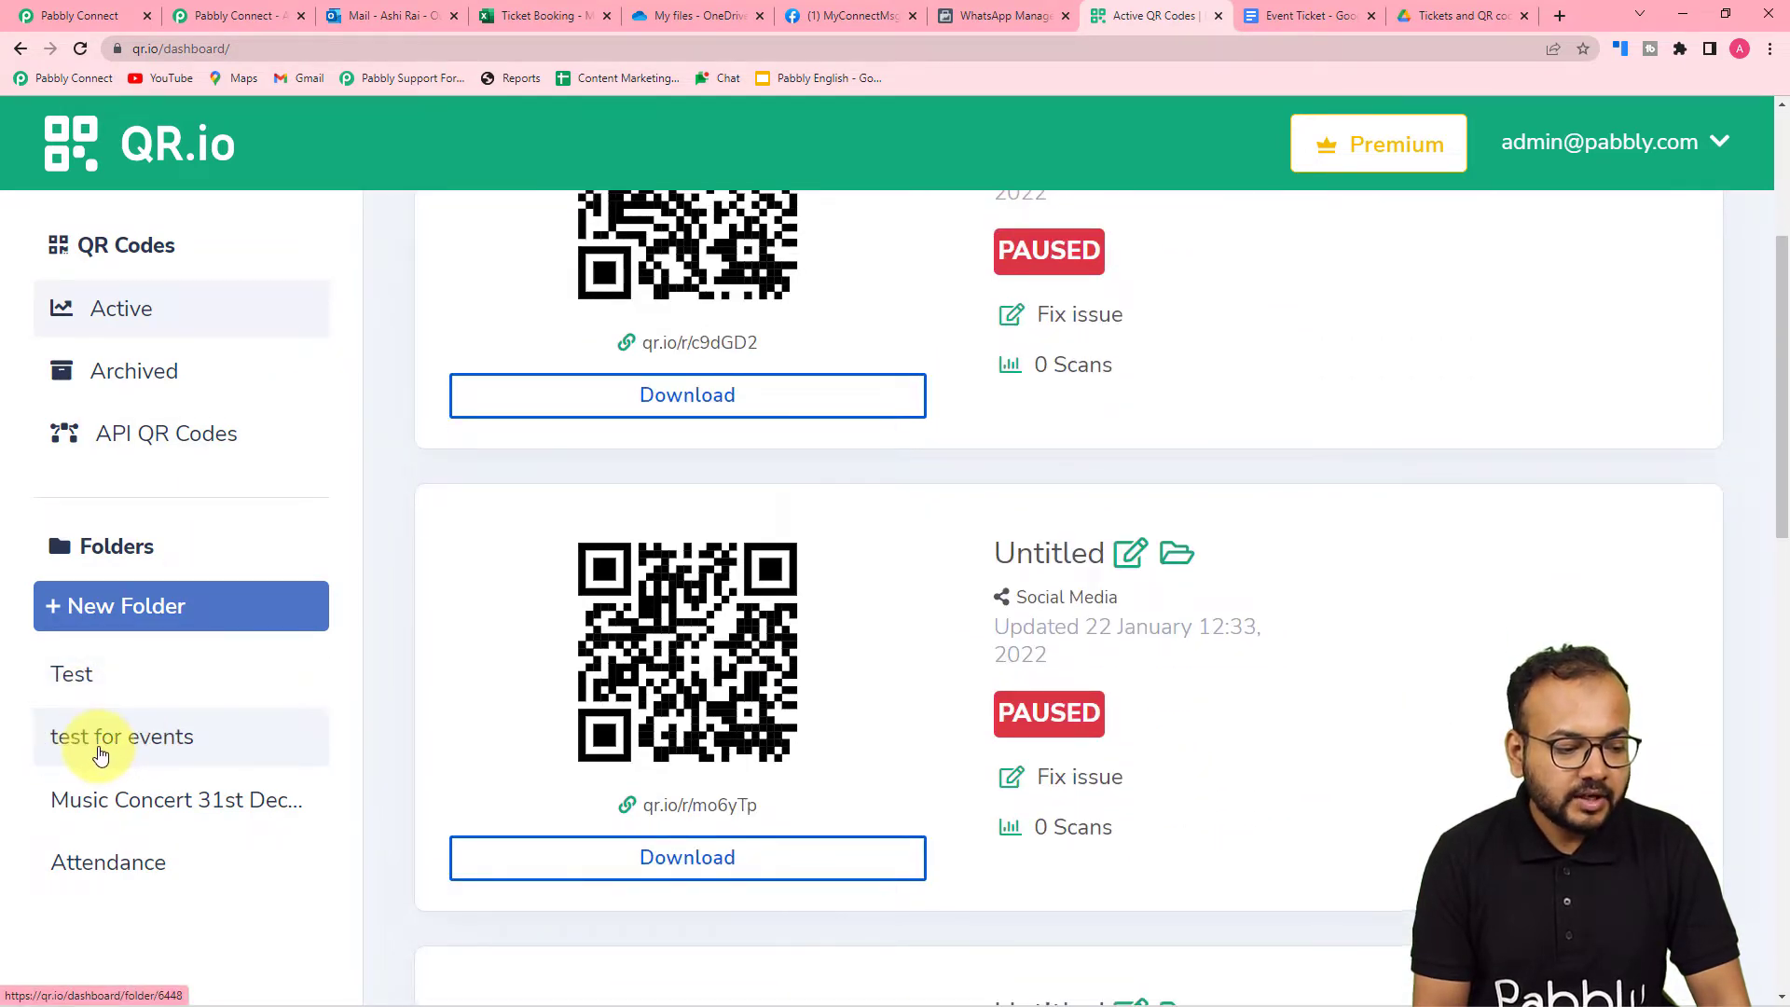
left_click(101, 755)
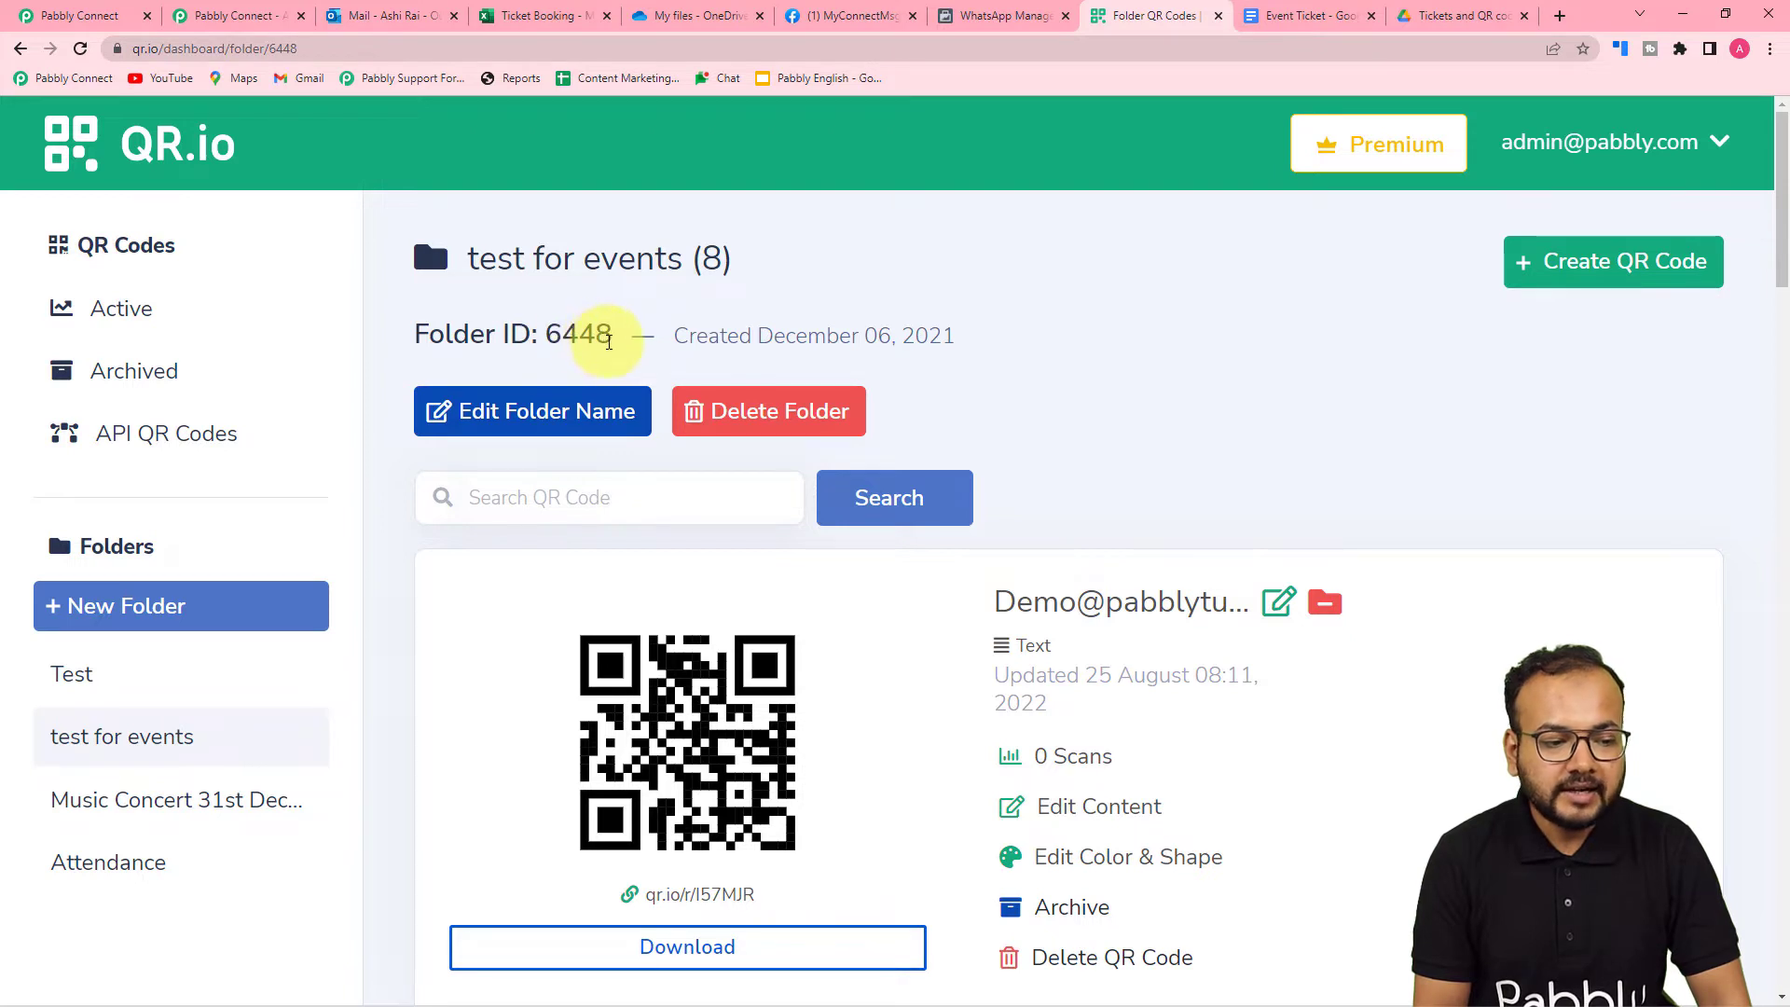
Return to Pabbly Connect and set the QR code's Folder ID to 6448
left_click(79, 15)
left_click(440, 288)
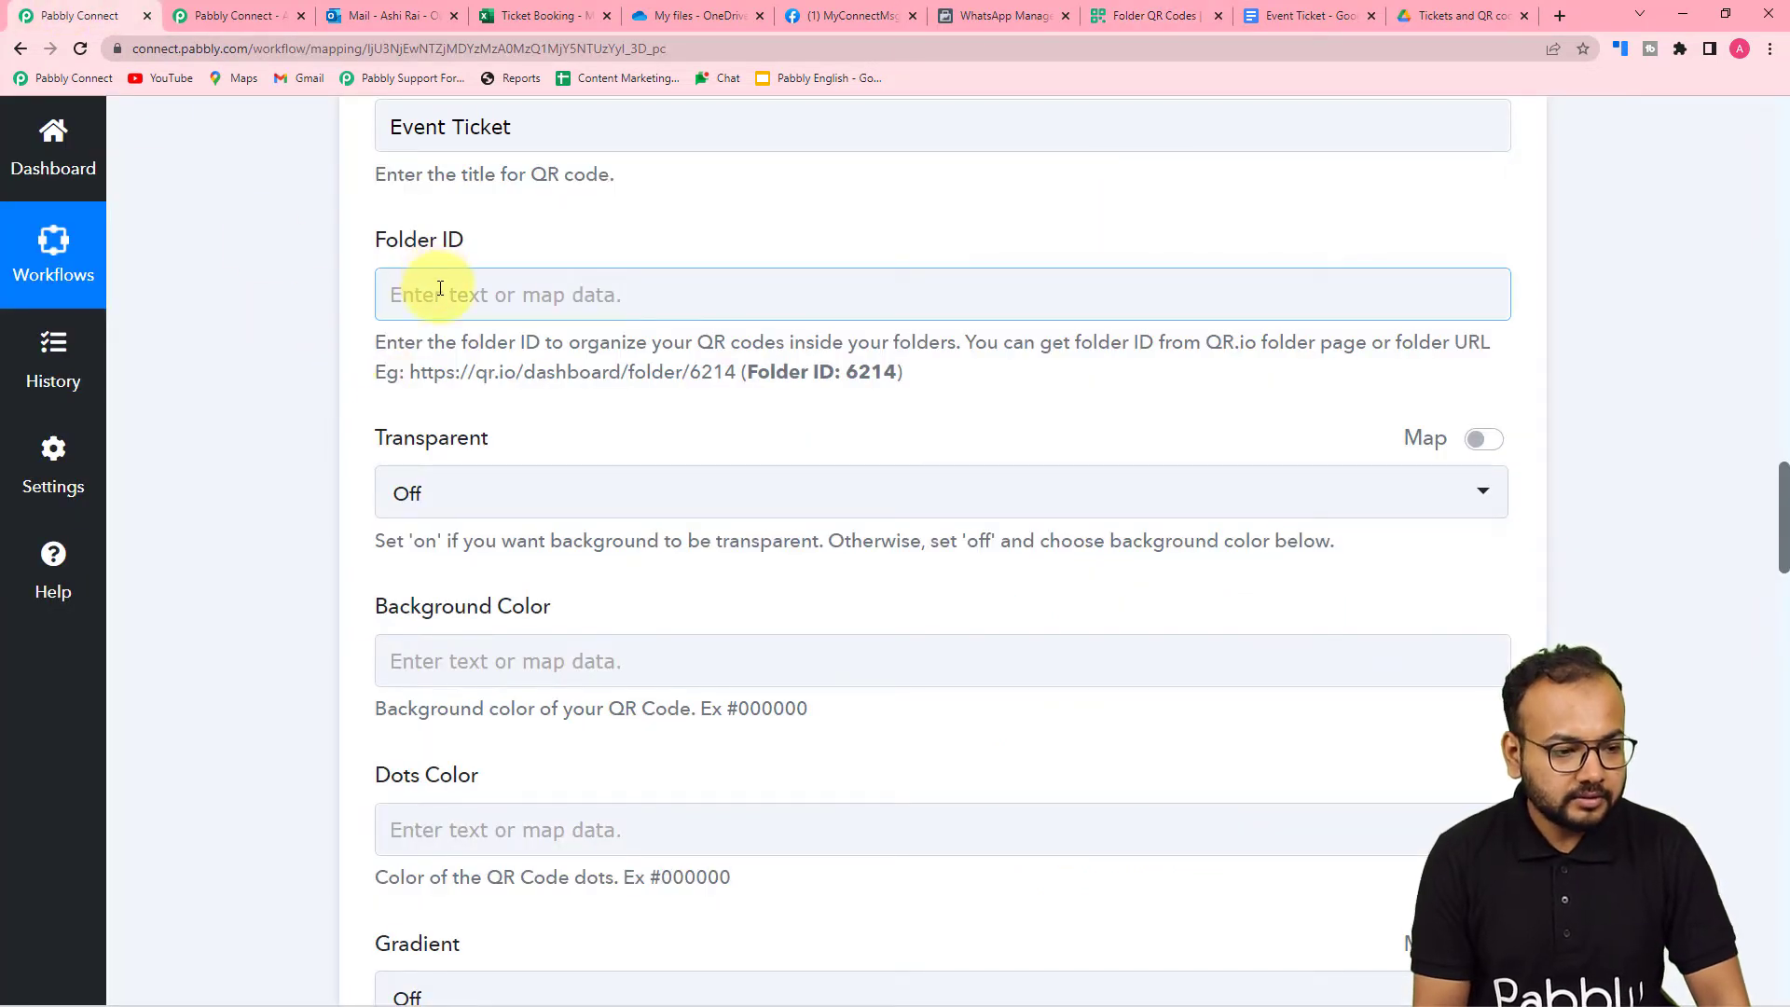
left_click(440, 288)
type("6")
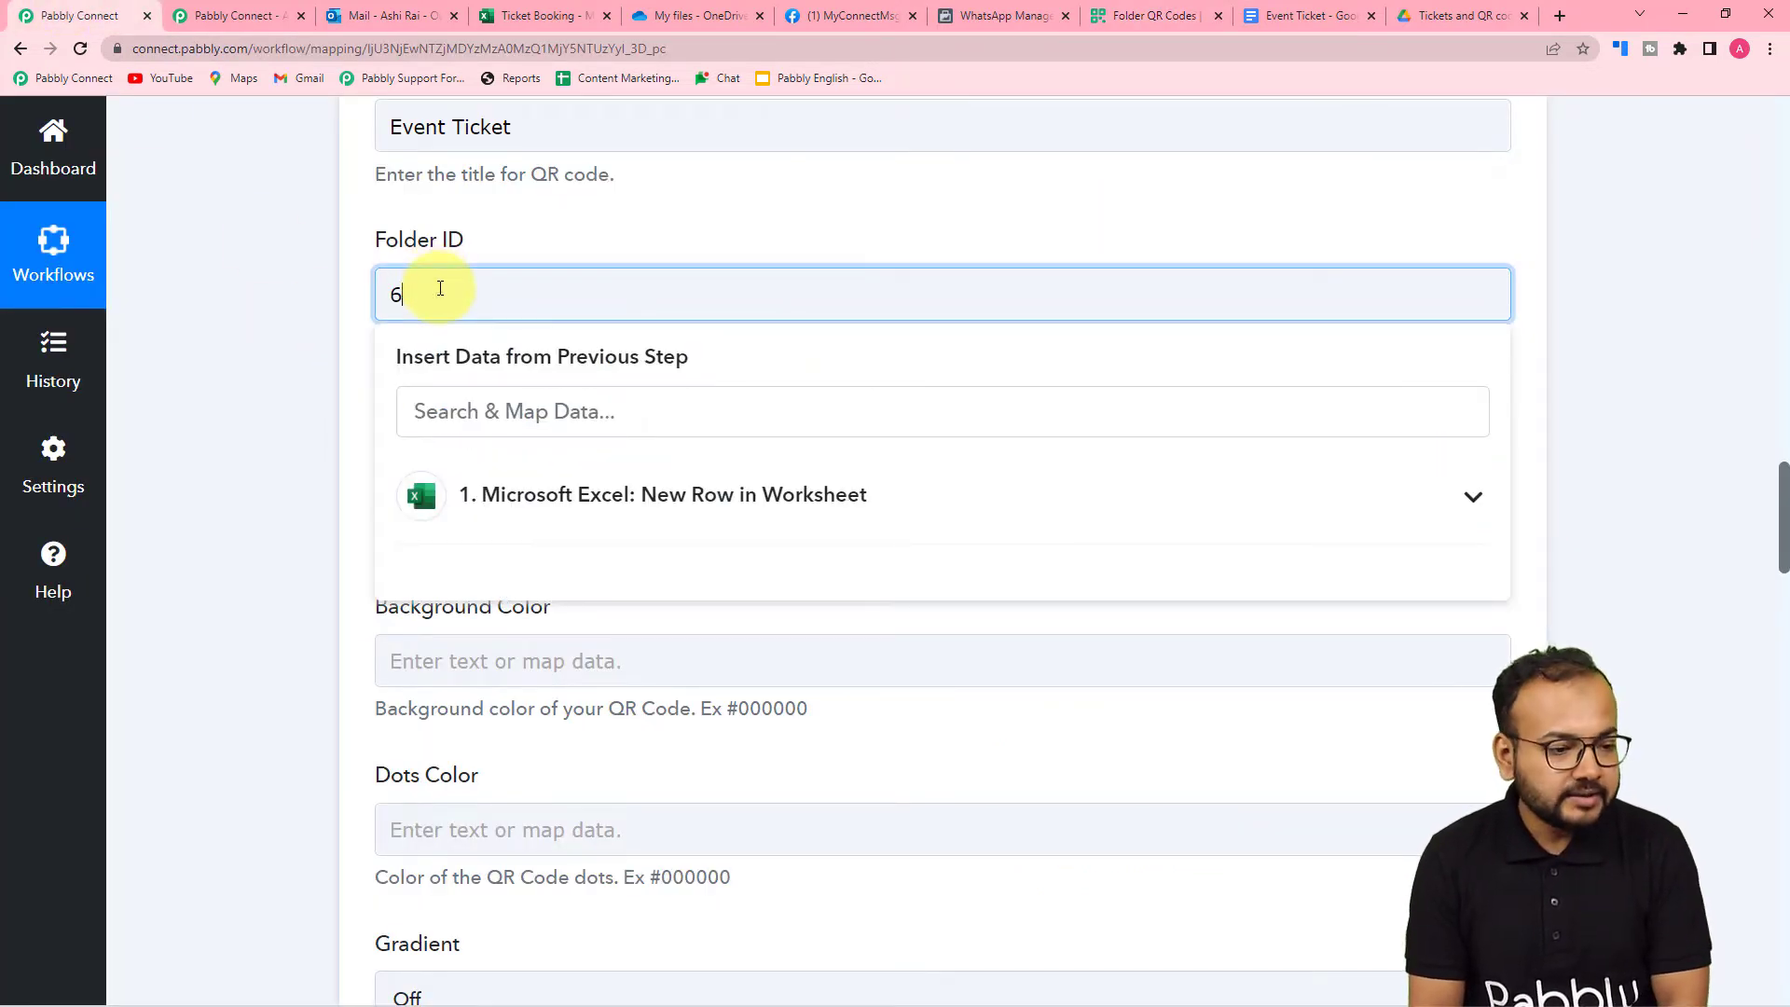
type("448")
left_click(240, 346)
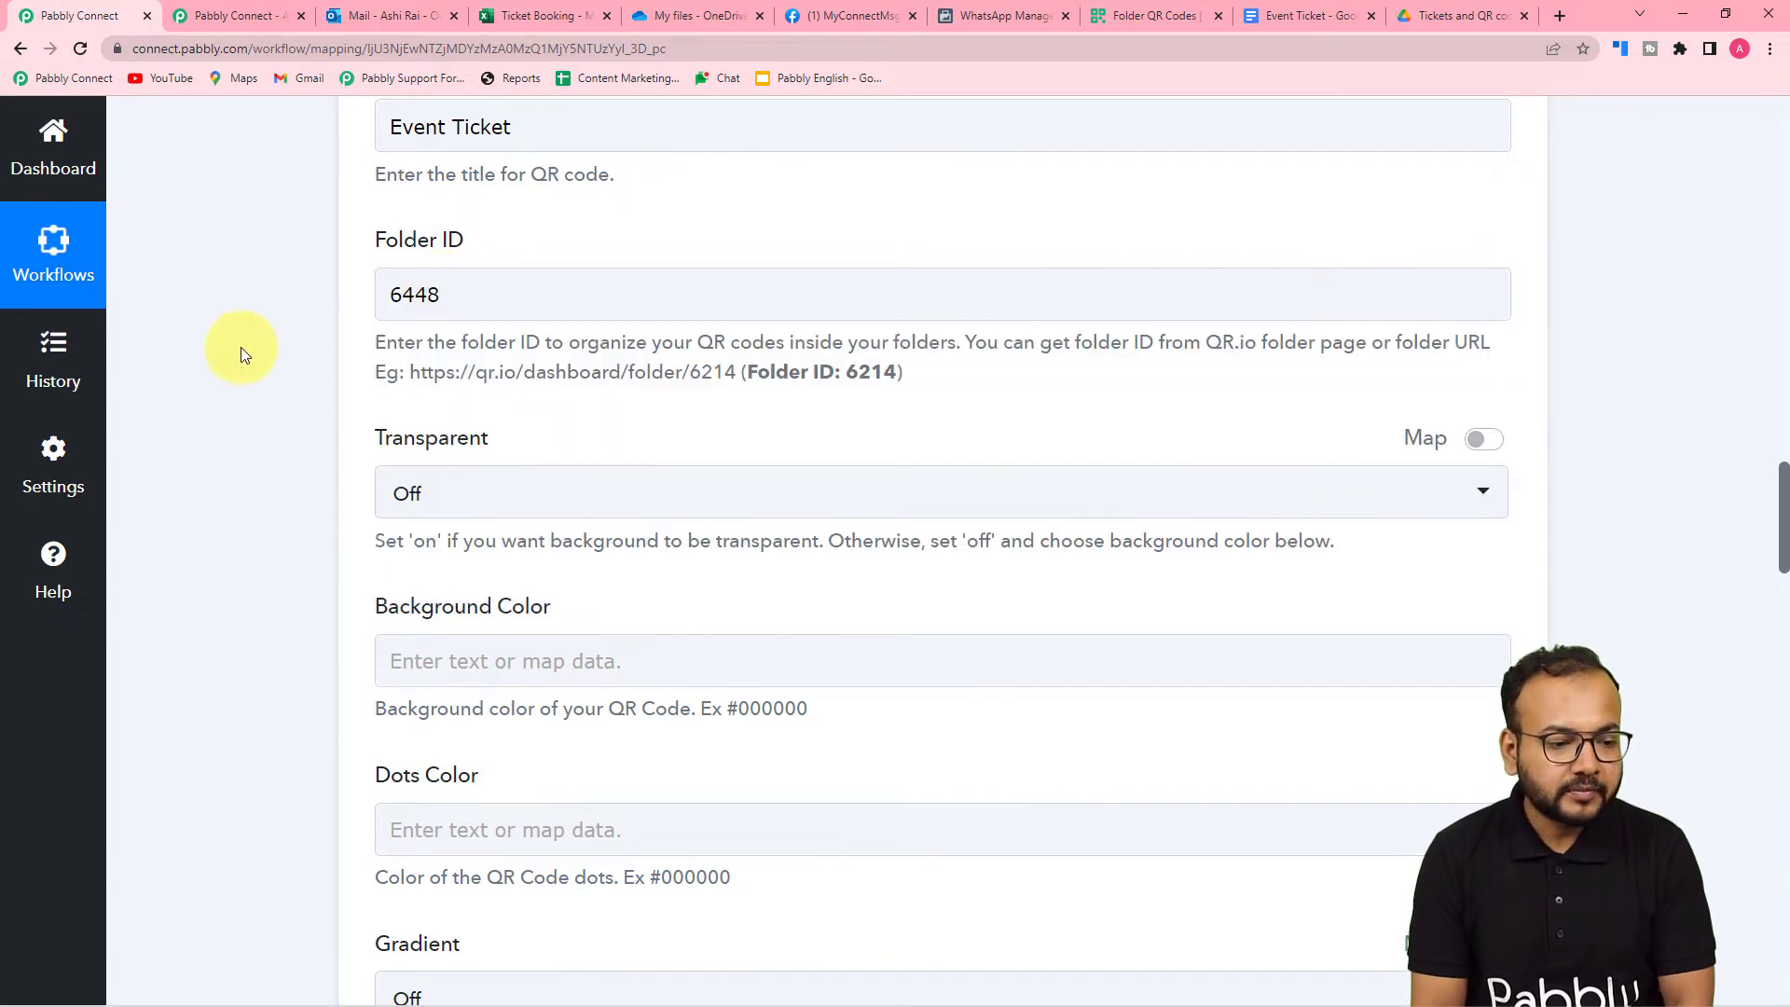
Choose Off for the QR code's Transparent background option
scroll(241, 348, "down", 3)
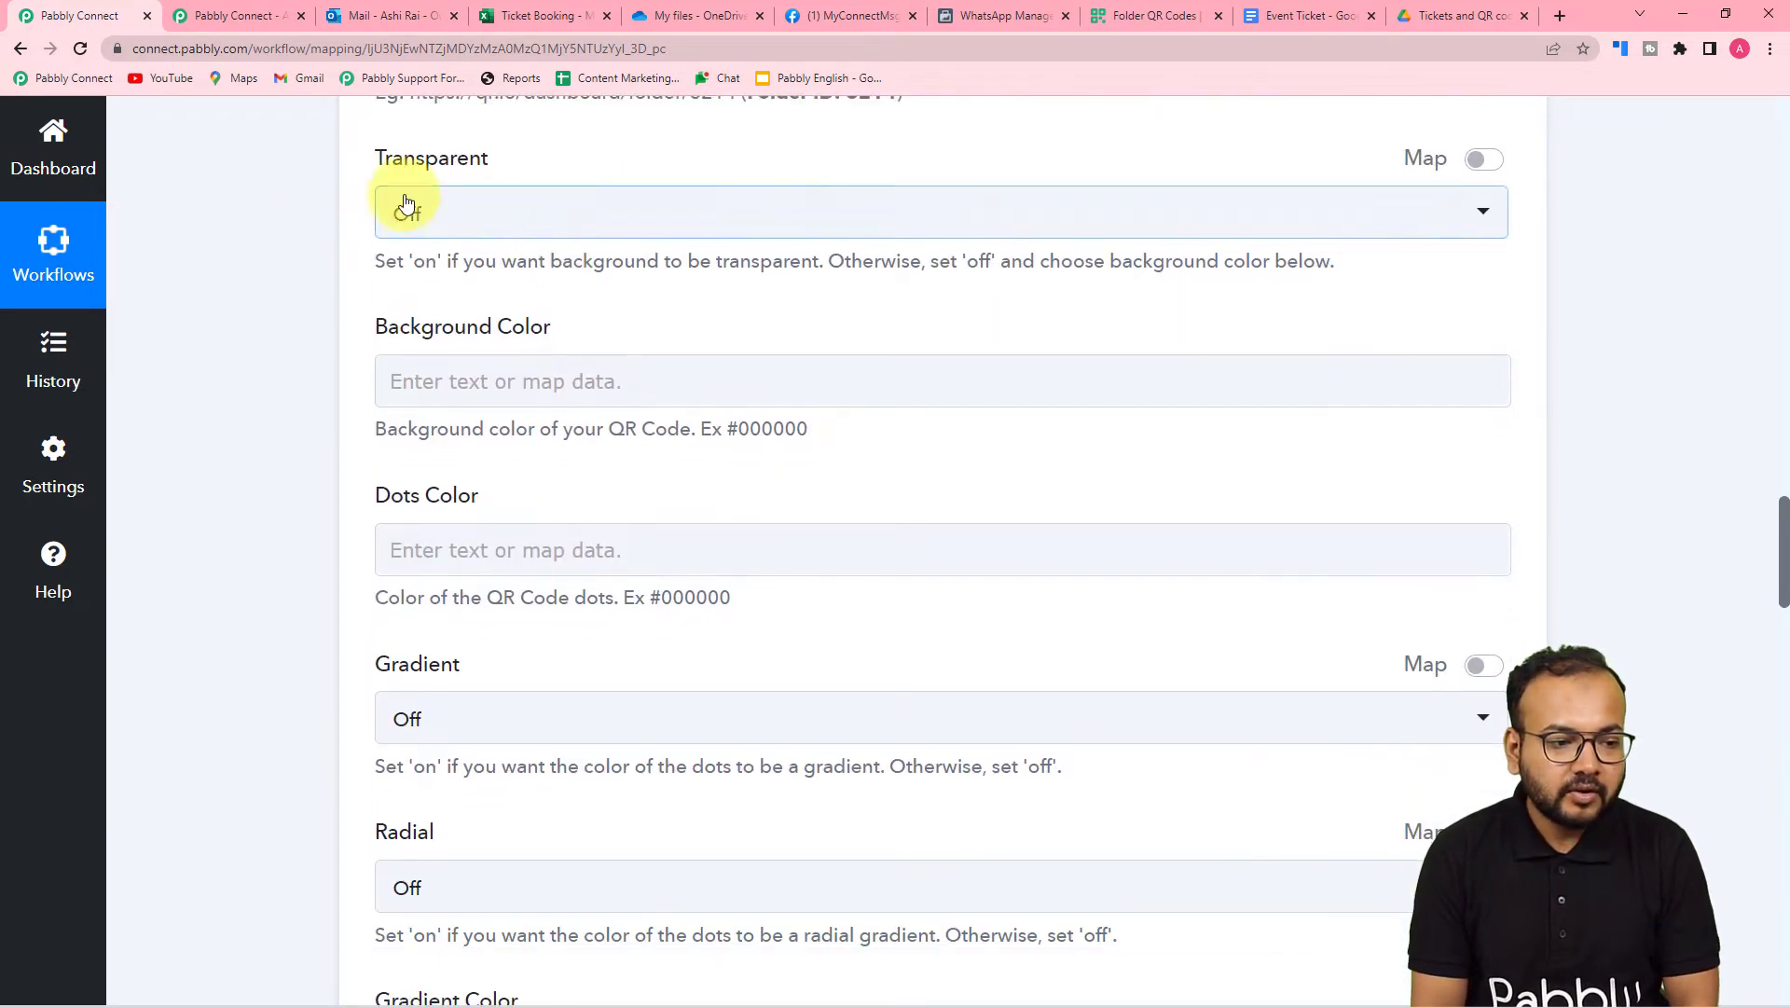
left_click(415, 205)
left_click(494, 224)
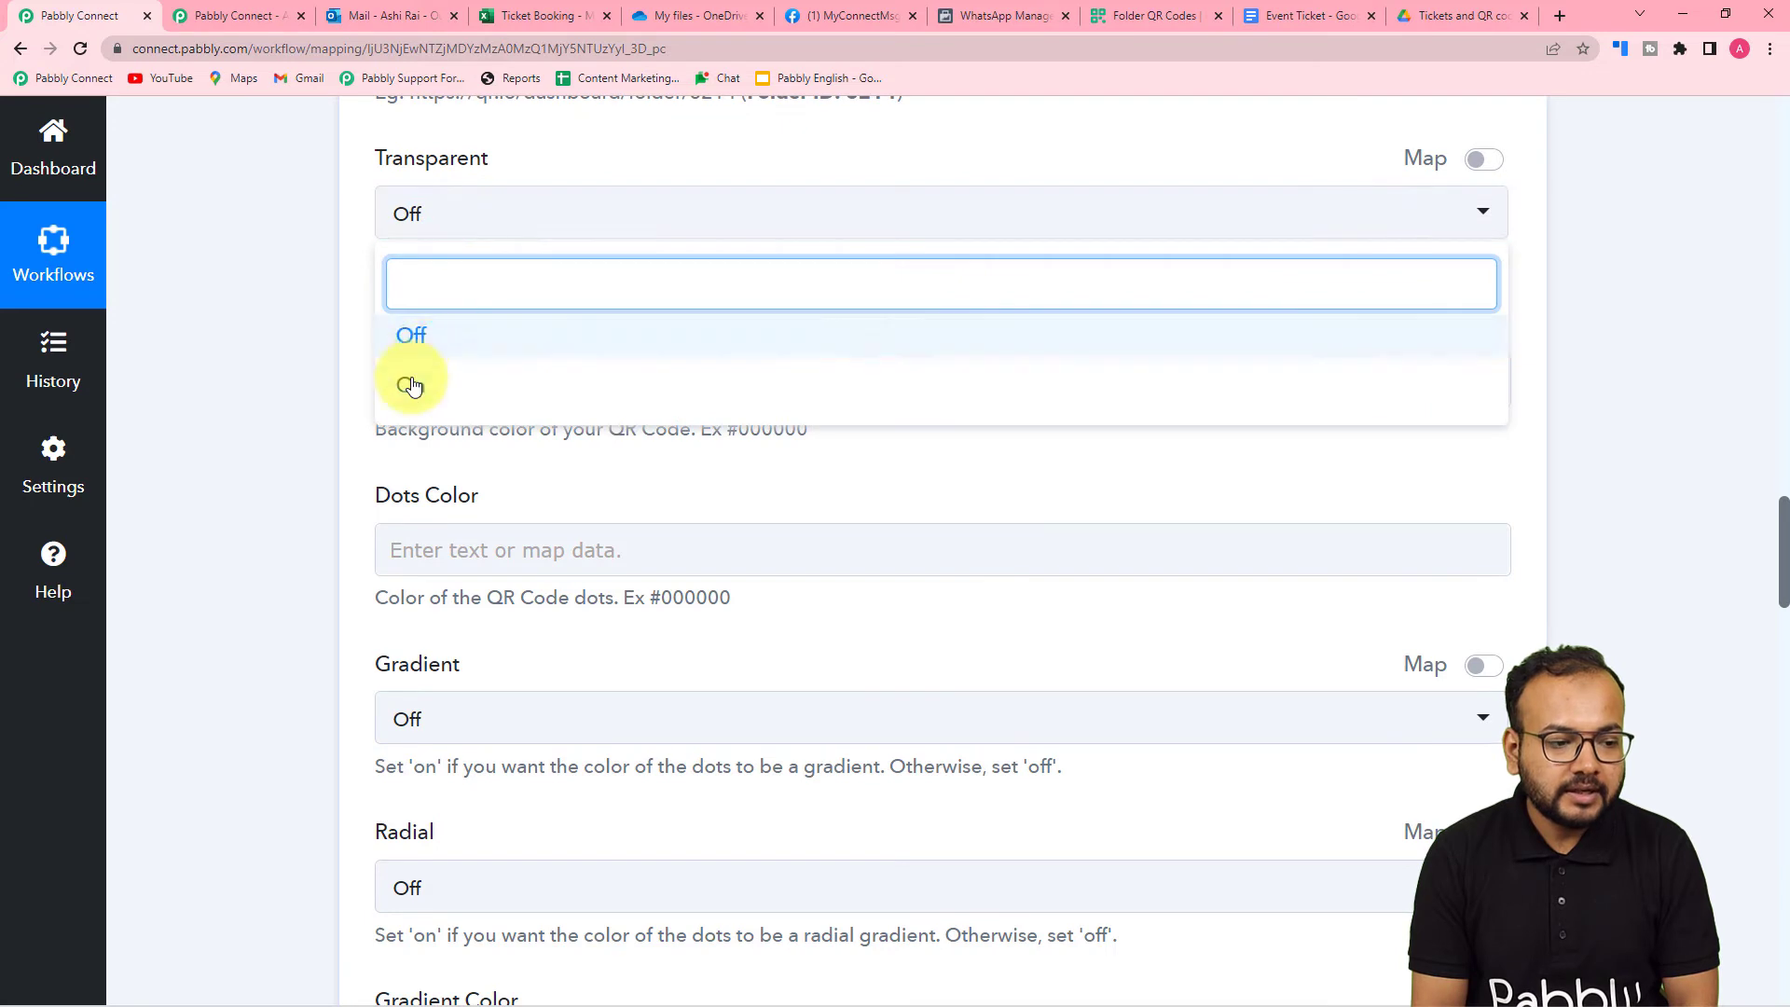
left_click(401, 349)
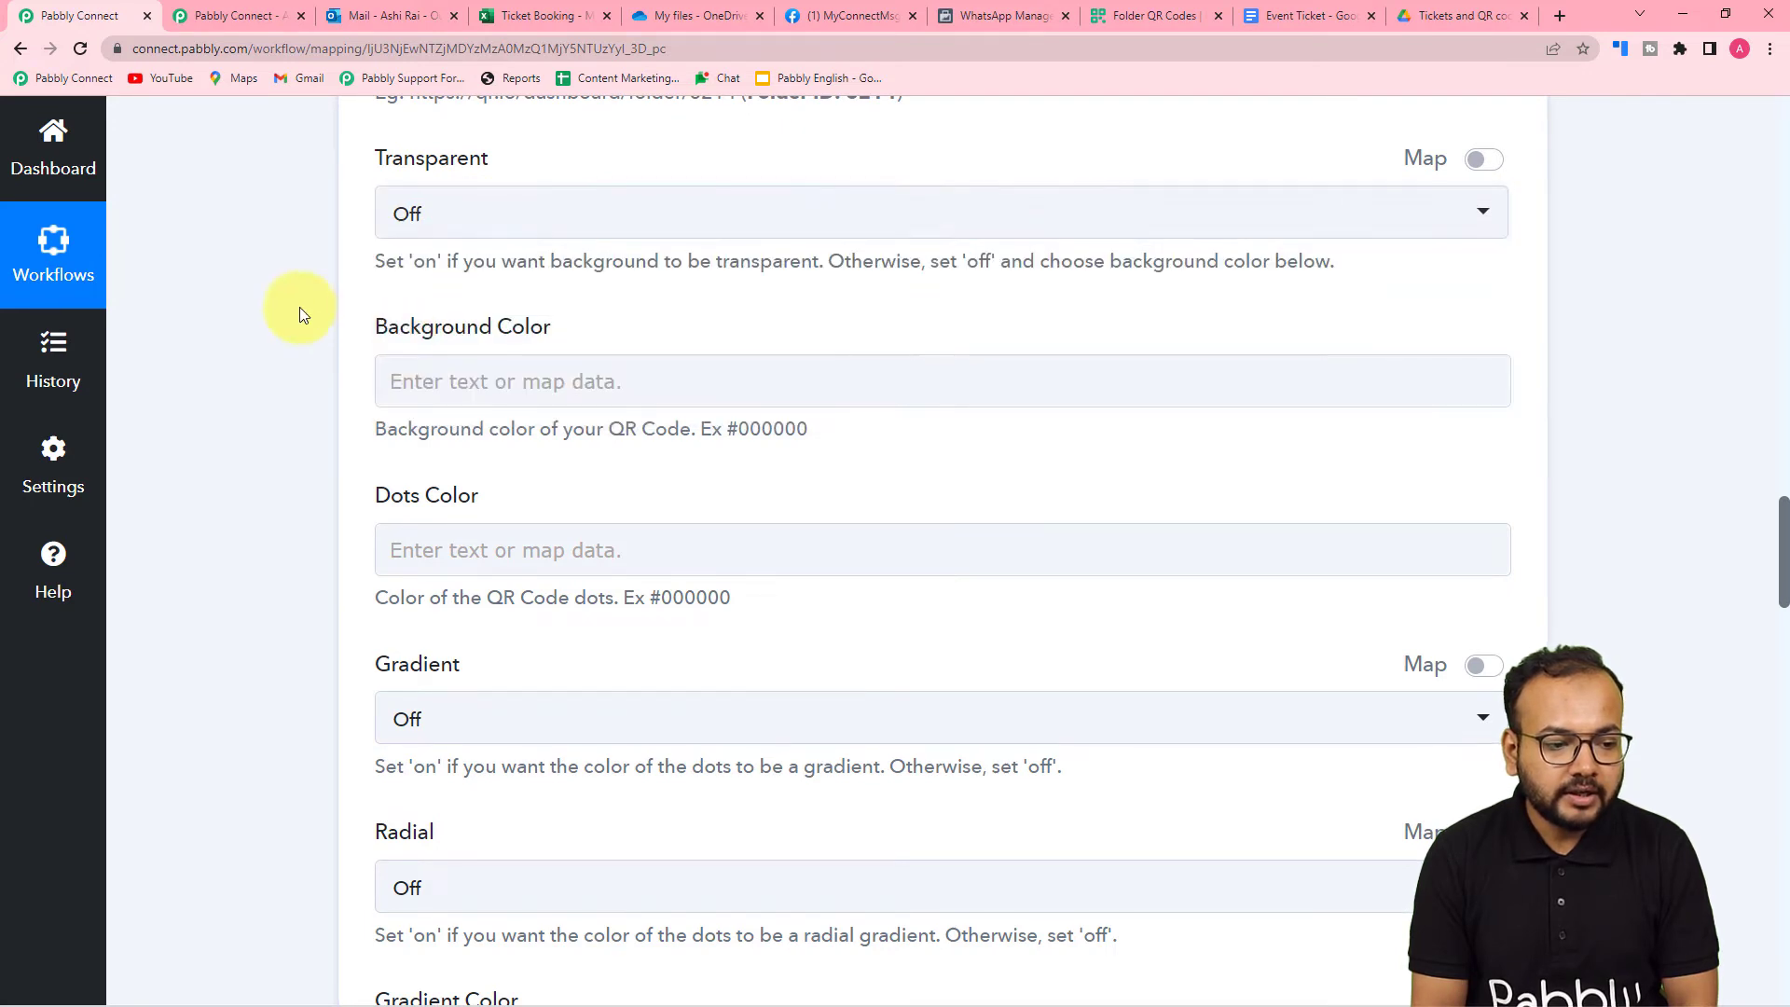
Review the optional QR code design settings, from background, dots and gradient colors to pattern, marker and outer frame
scroll(299, 306, "down", 2)
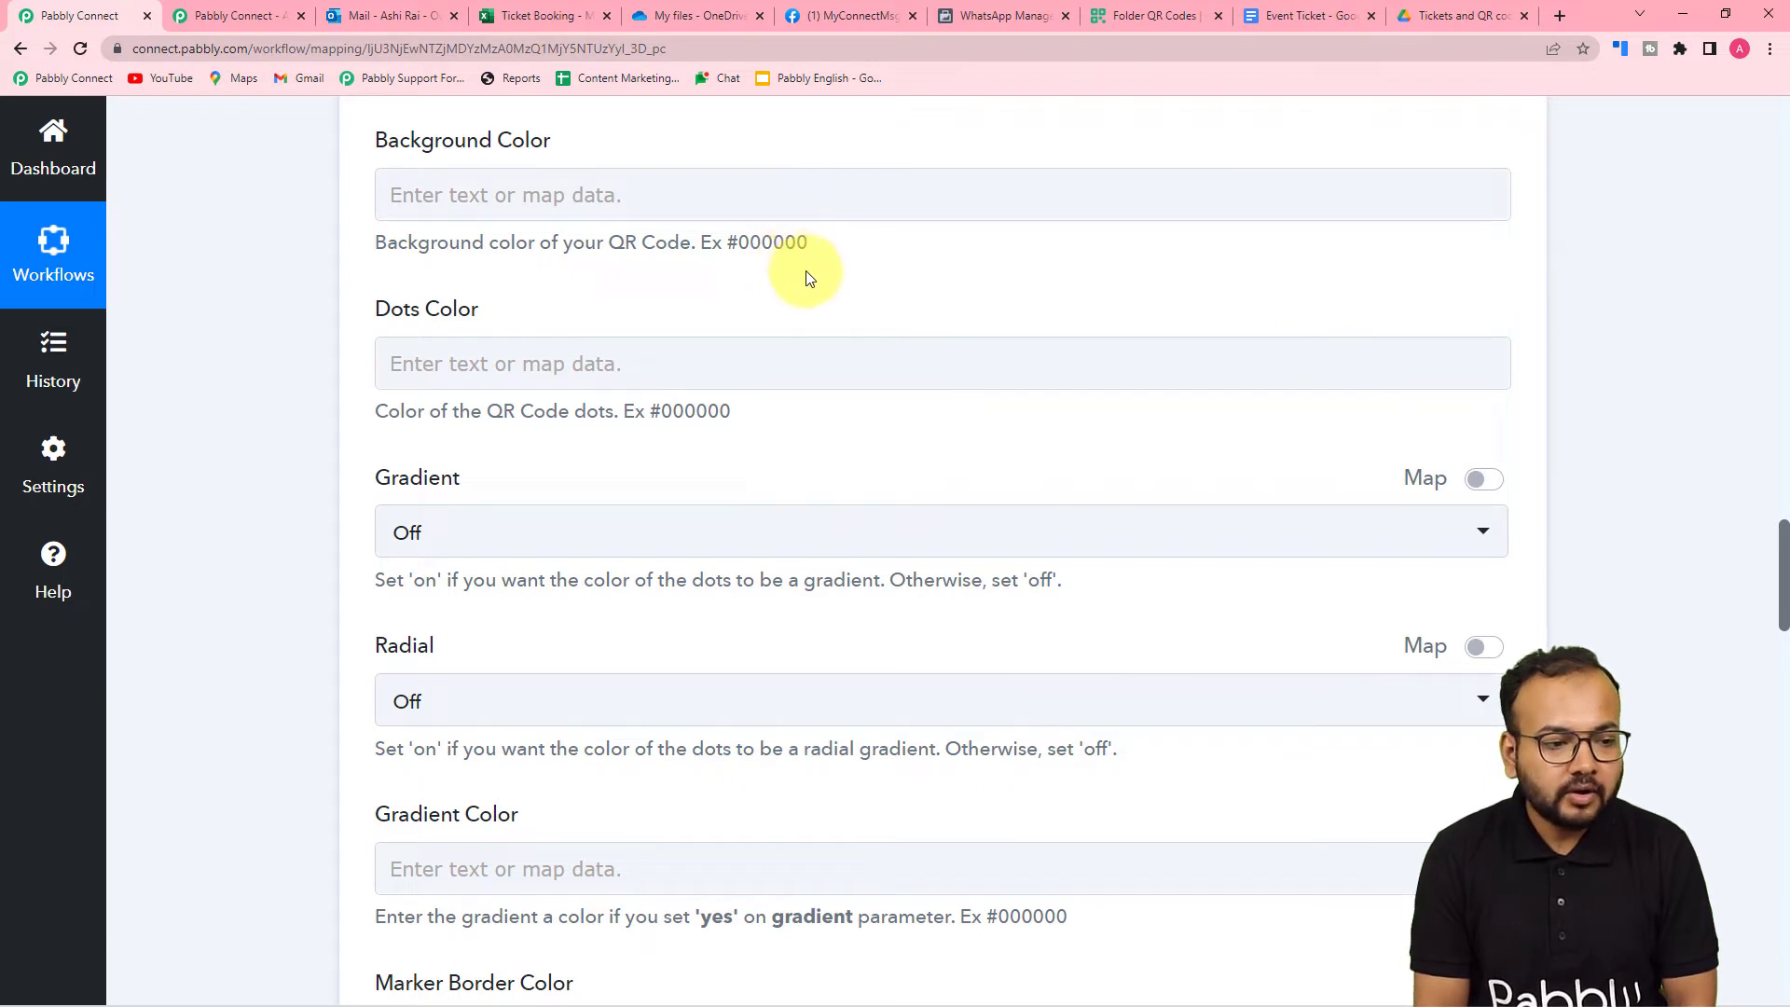
left_click(607, 196)
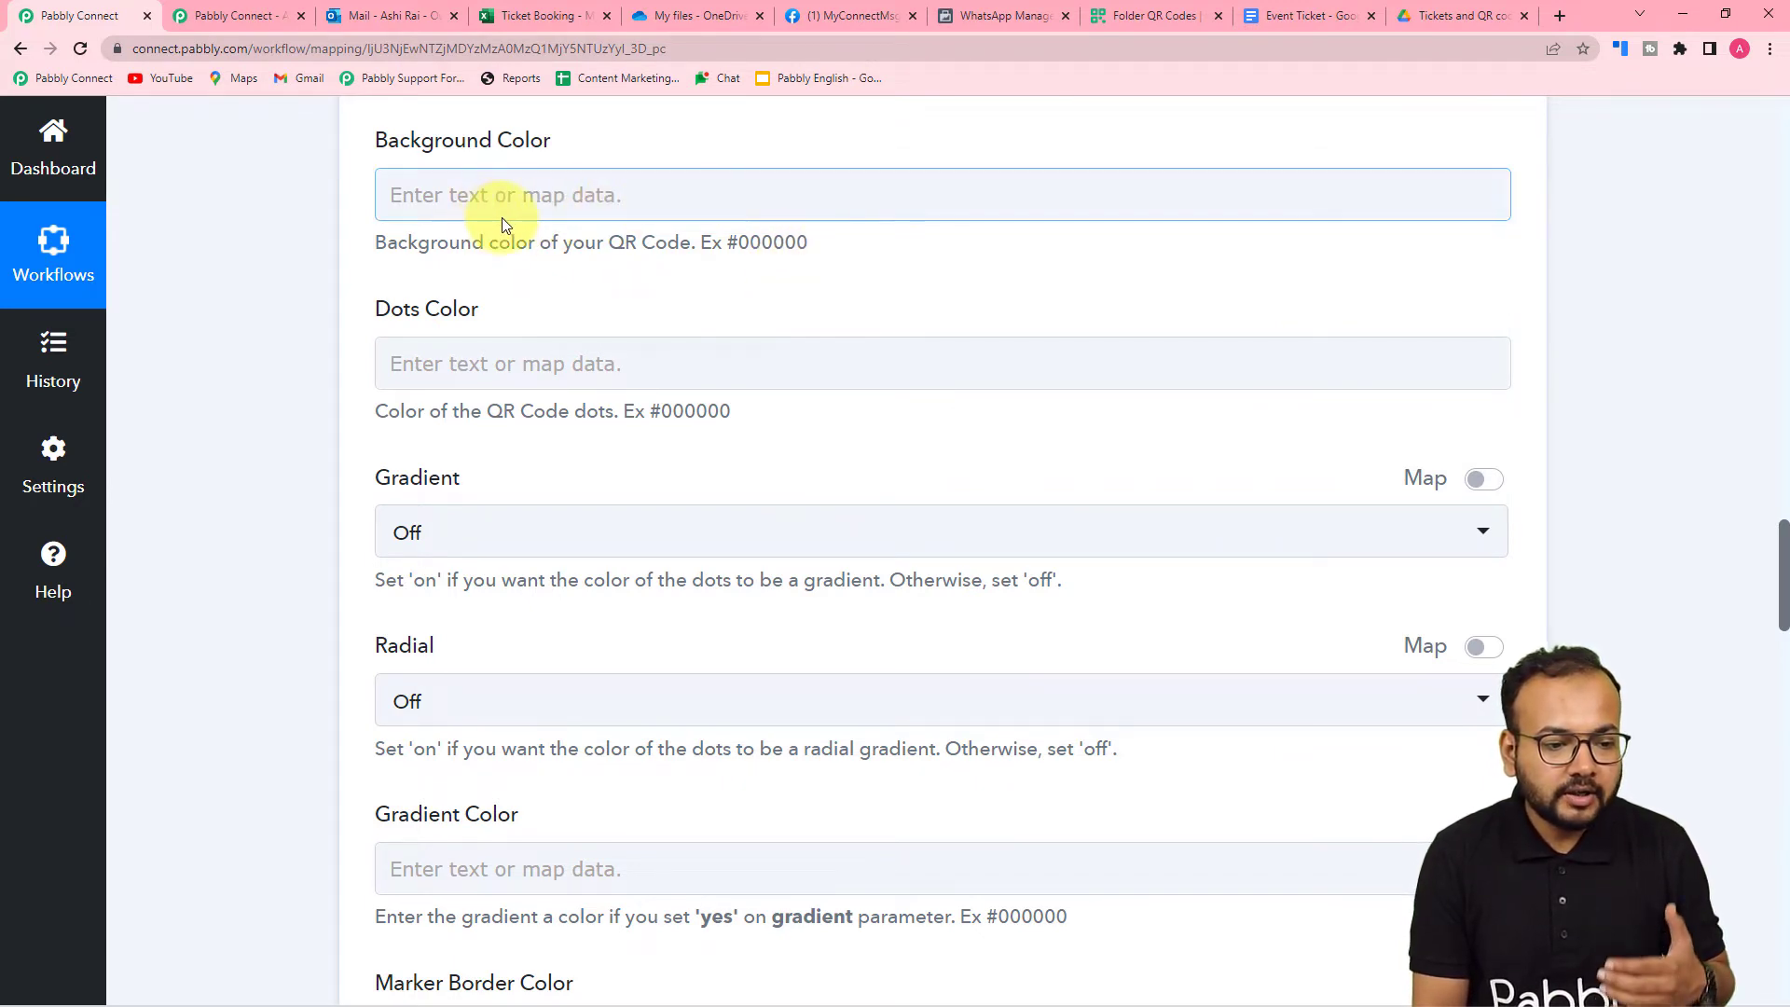
scroll(691, 395, "down", 2)
scroll(691, 397, "down", 1)
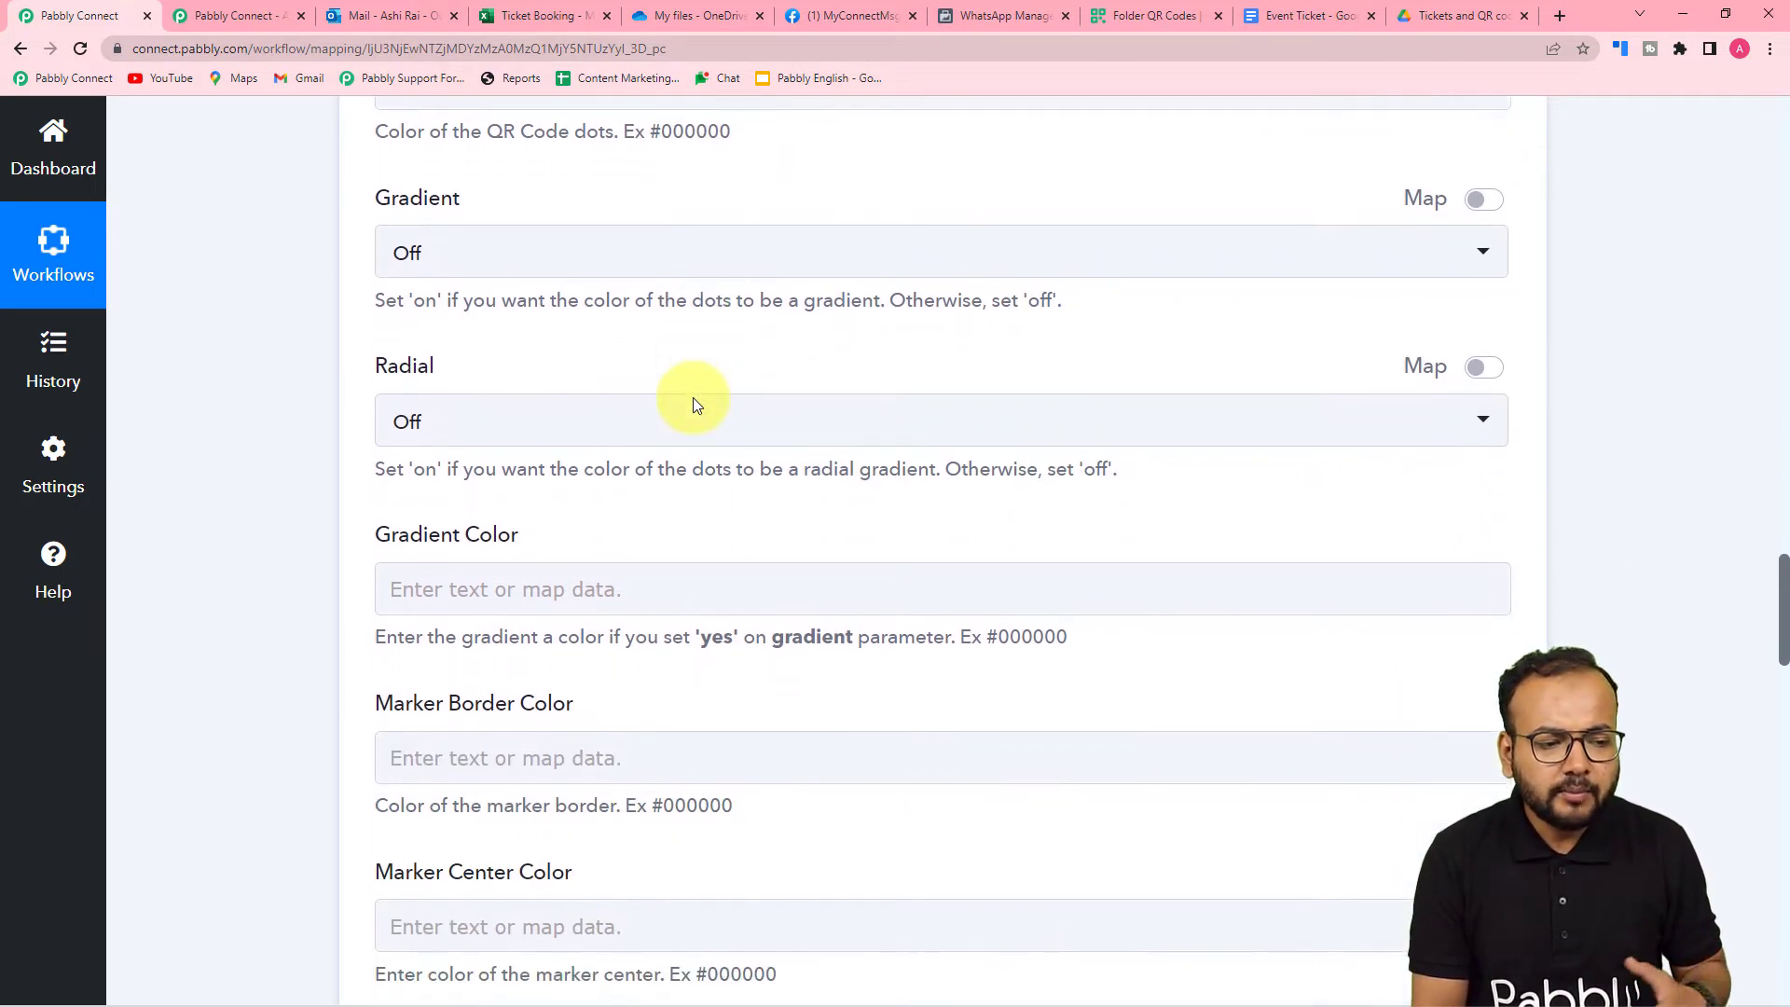
scroll(692, 397, "down", 2)
scroll(695, 404, "down", 1)
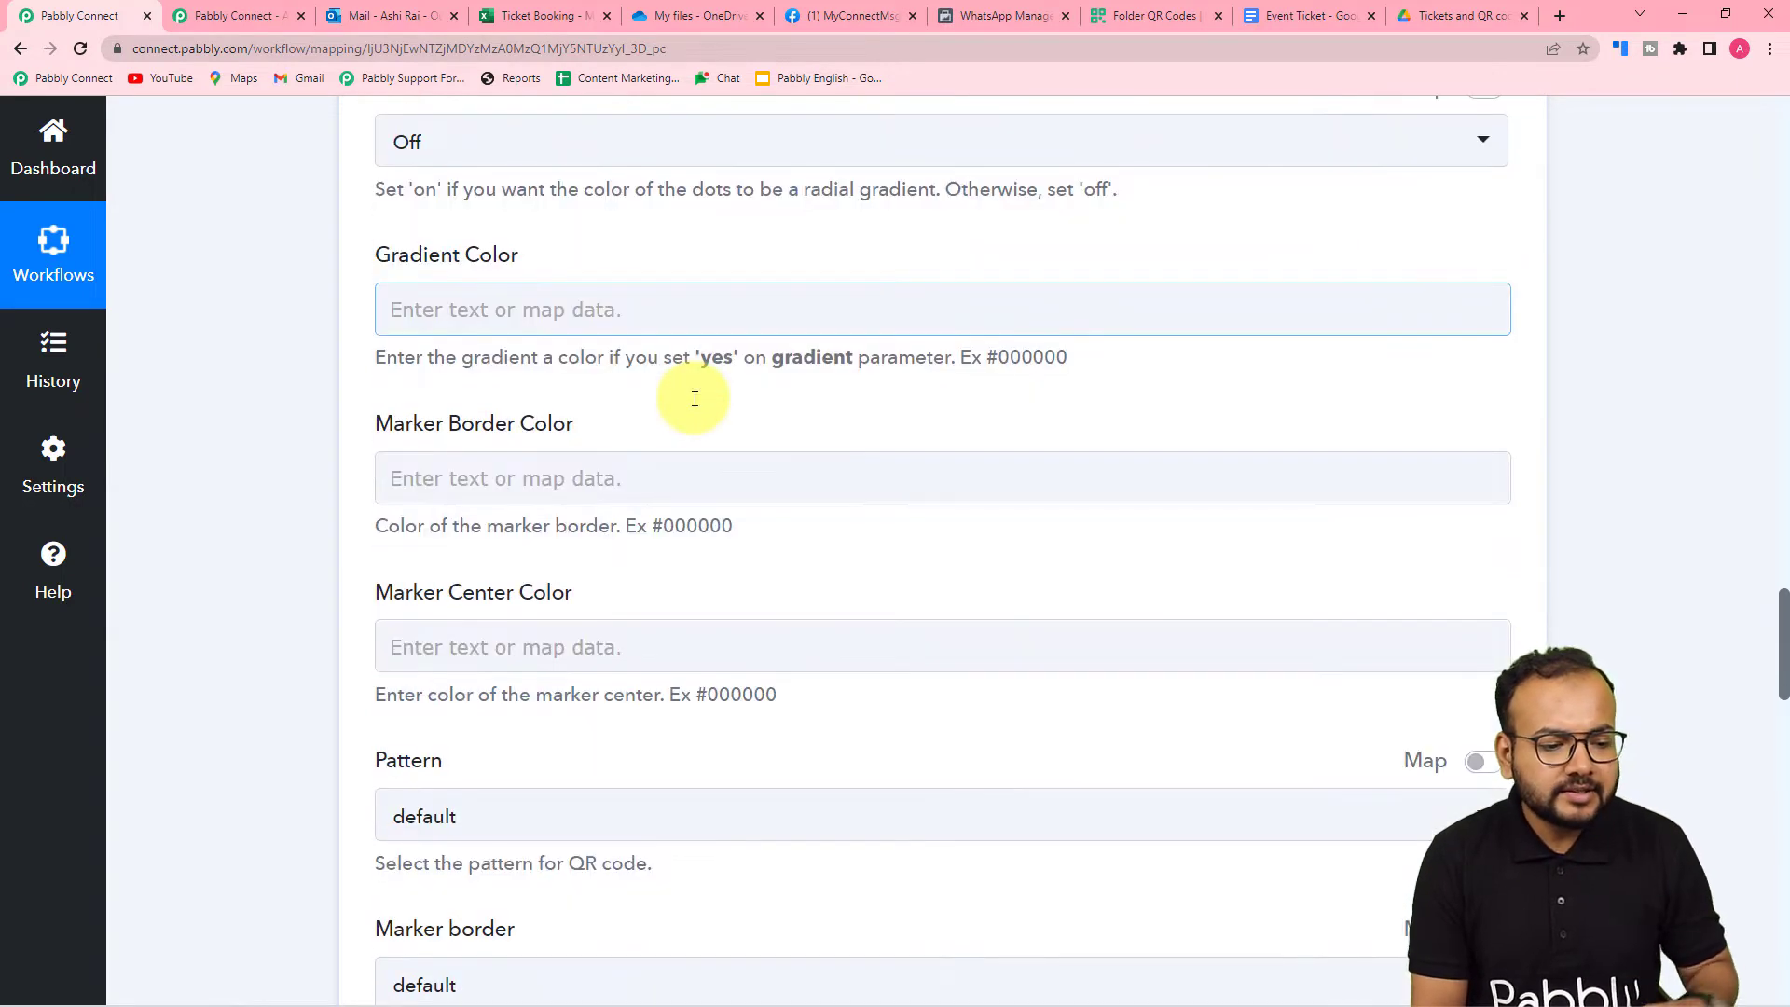
scroll(694, 398, "down", 4)
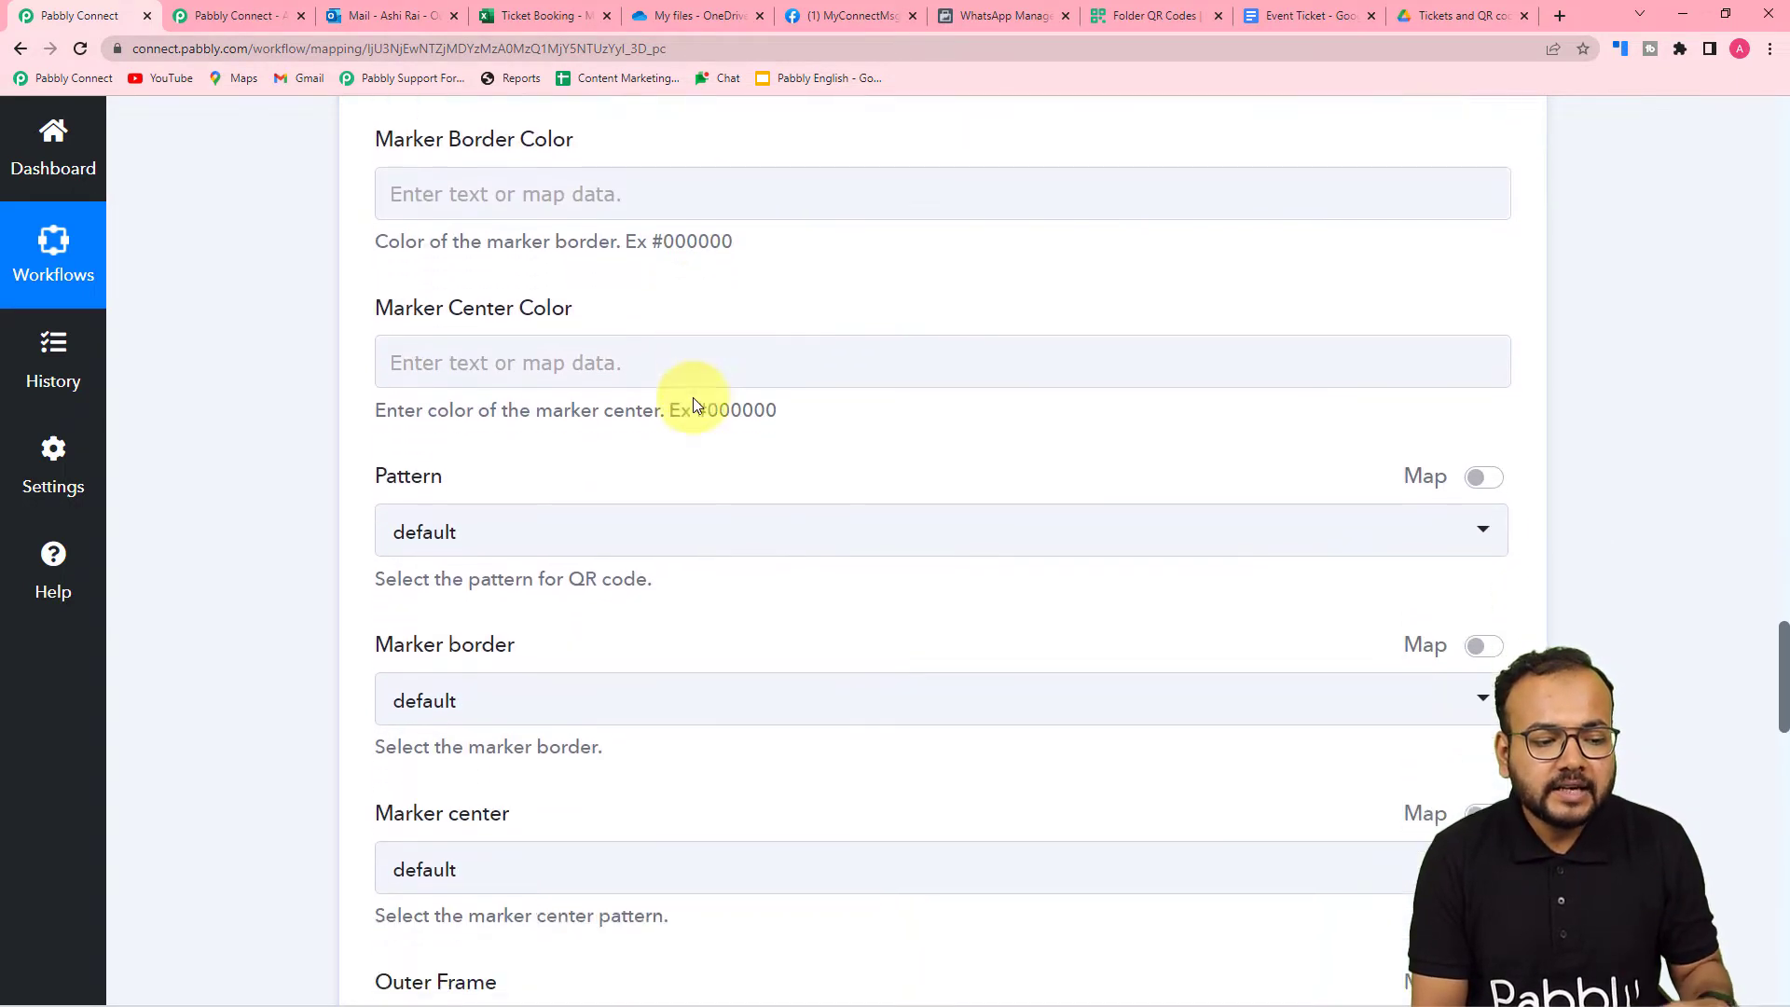
scroll(668, 451, "down", 2)
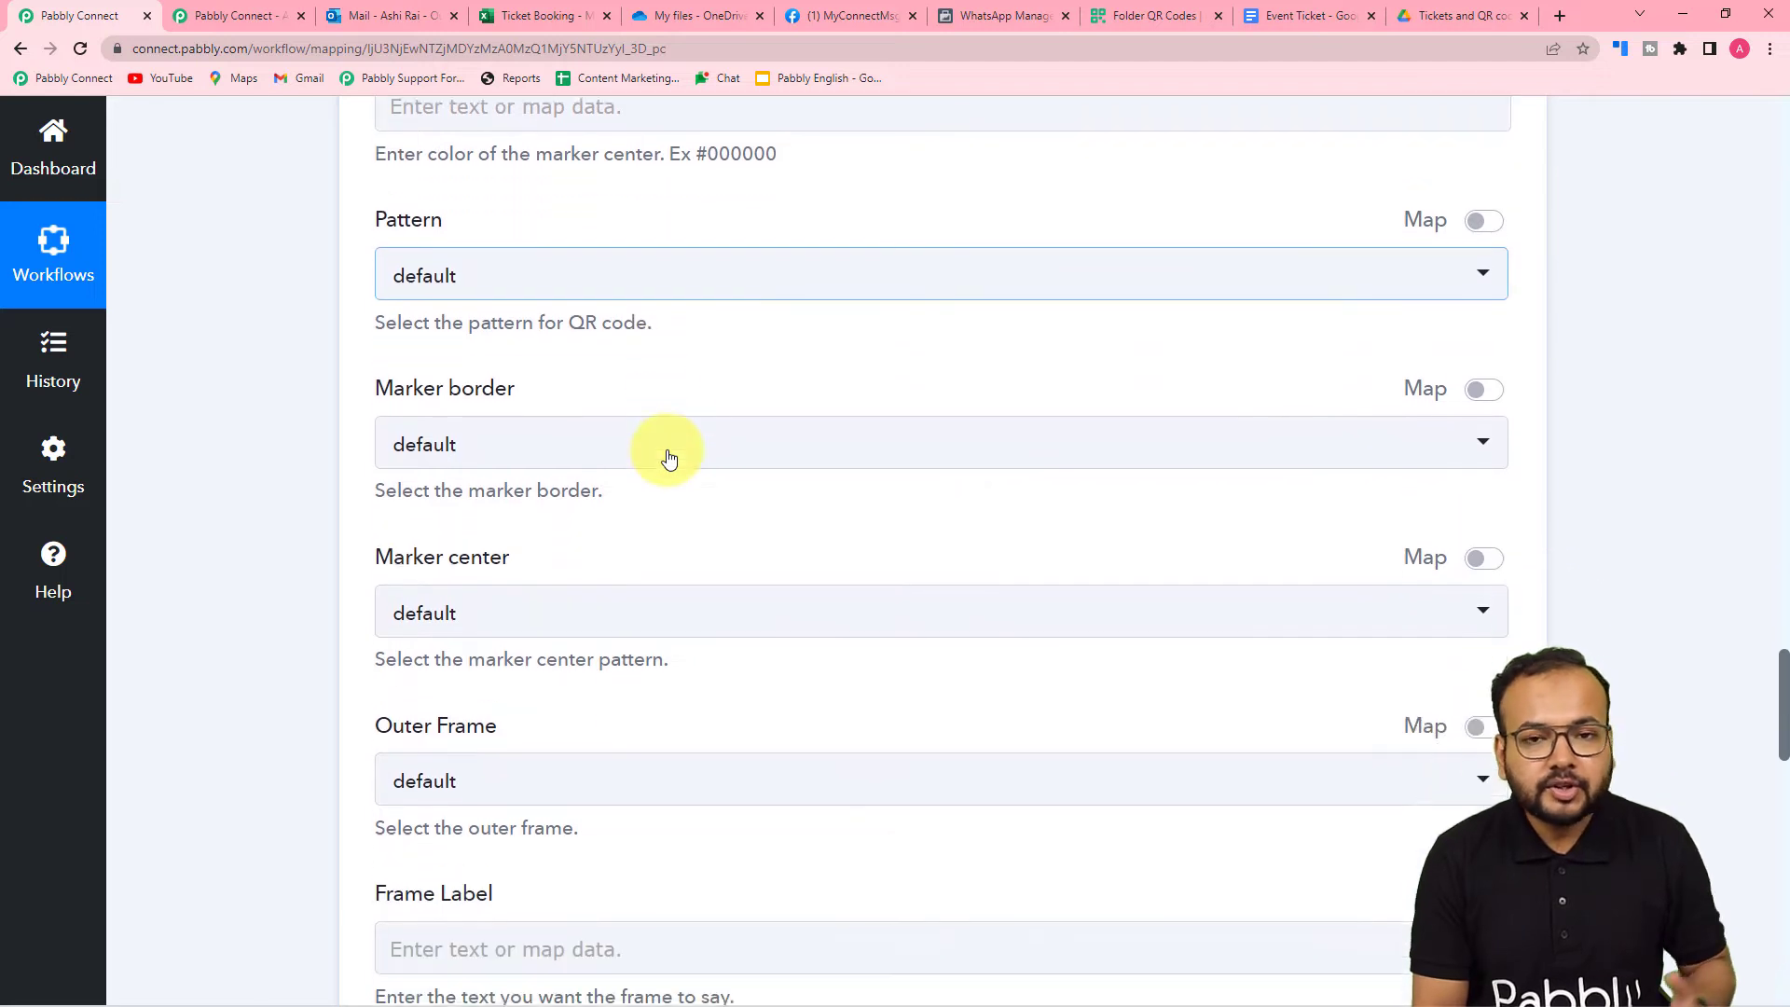